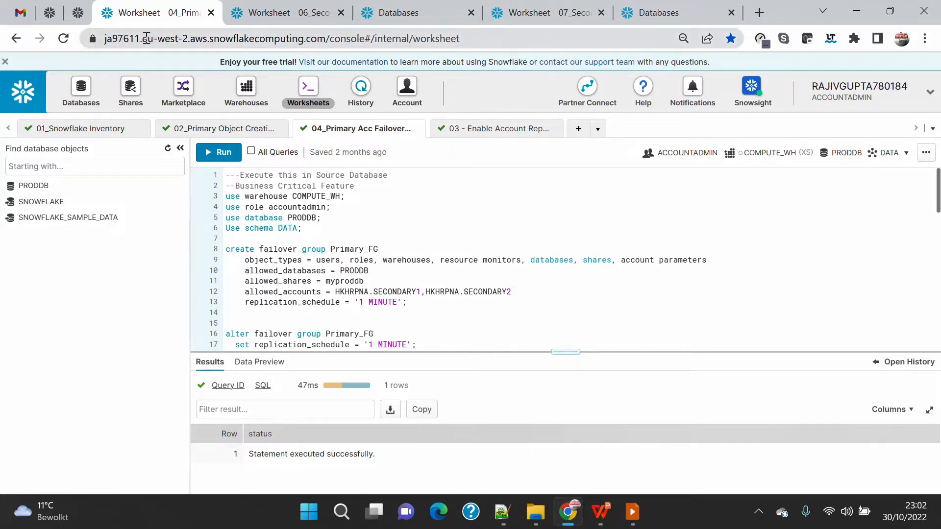
Run the worksheet's context statements for warehouse COMPUTE_WH, role accountadmin, database PRODDB and schema DATA
left_click_drag(142, 39, 209, 39)
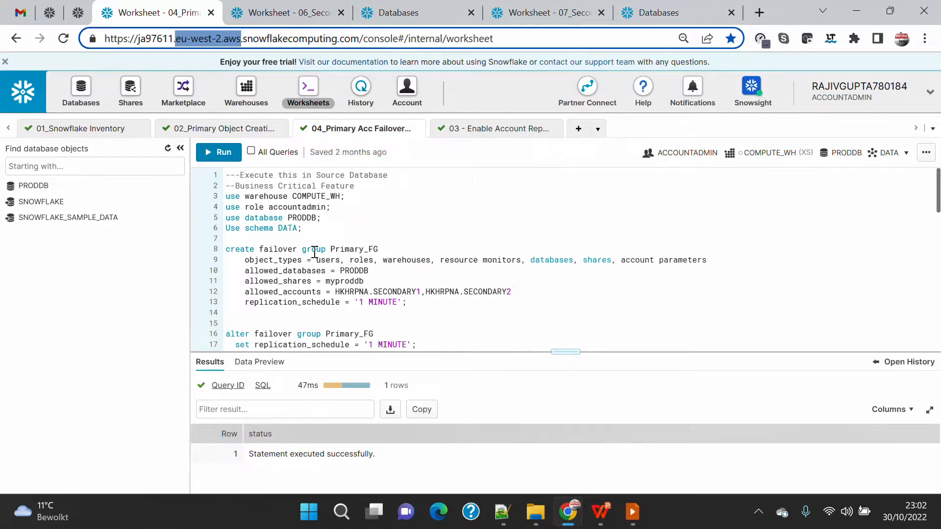
left_click_drag(317, 228, 214, 203)
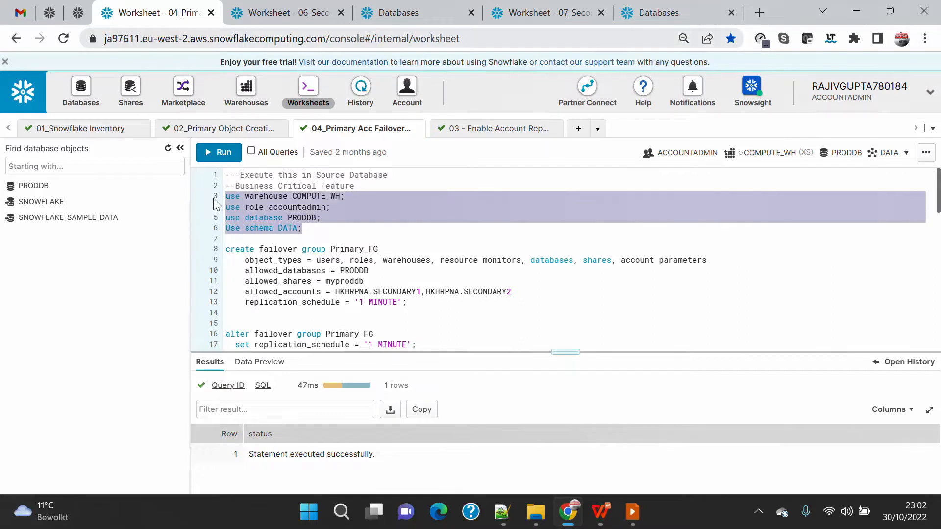
left_click(218, 152)
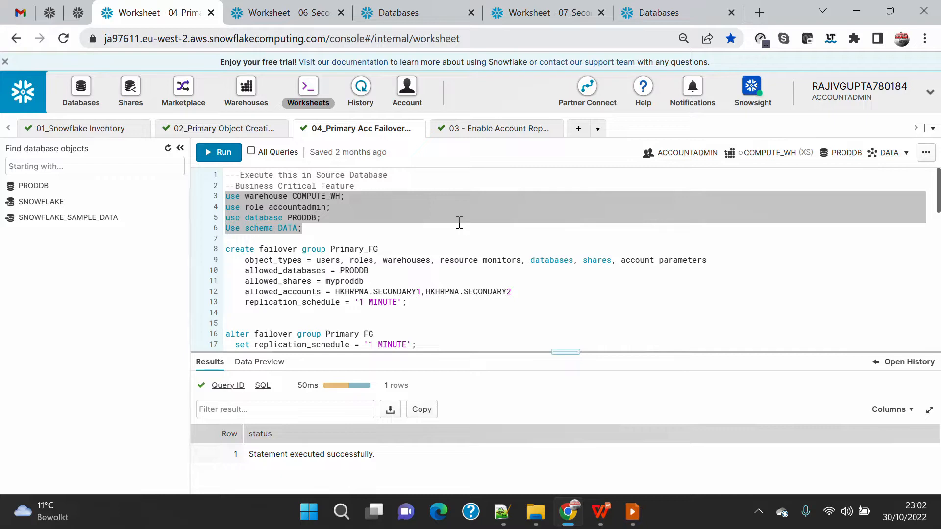
Examine the CREATE FAILOVER GROUP syntax in the Snowflake documentation, covering its object types, allowed databases, shares and integration types
left_click_drag(225, 251, 405, 251)
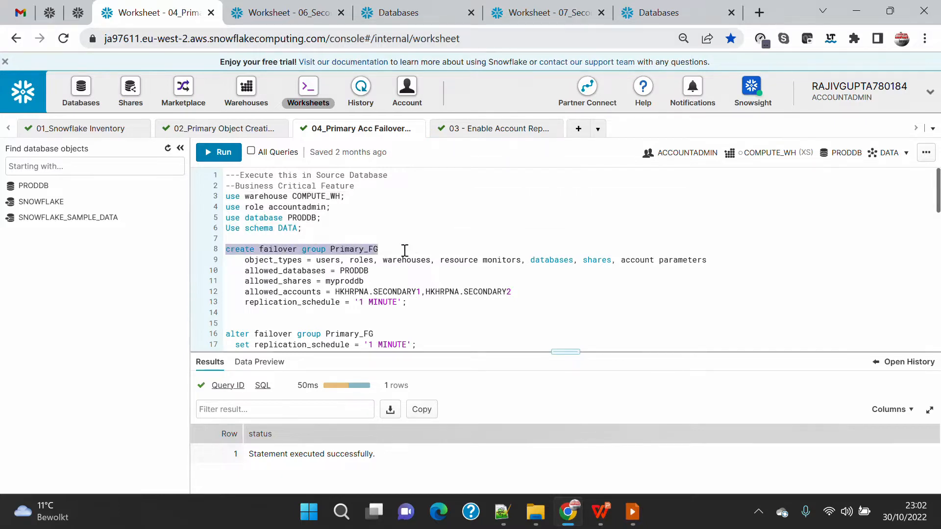
left_click(49, 12)
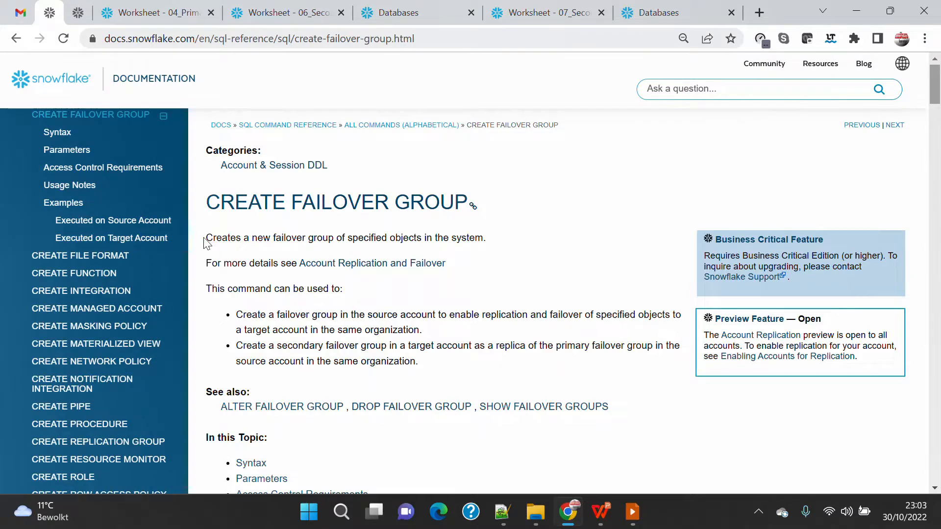
left_click_drag(206, 239, 496, 251)
scroll(554, 300, "down", 10)
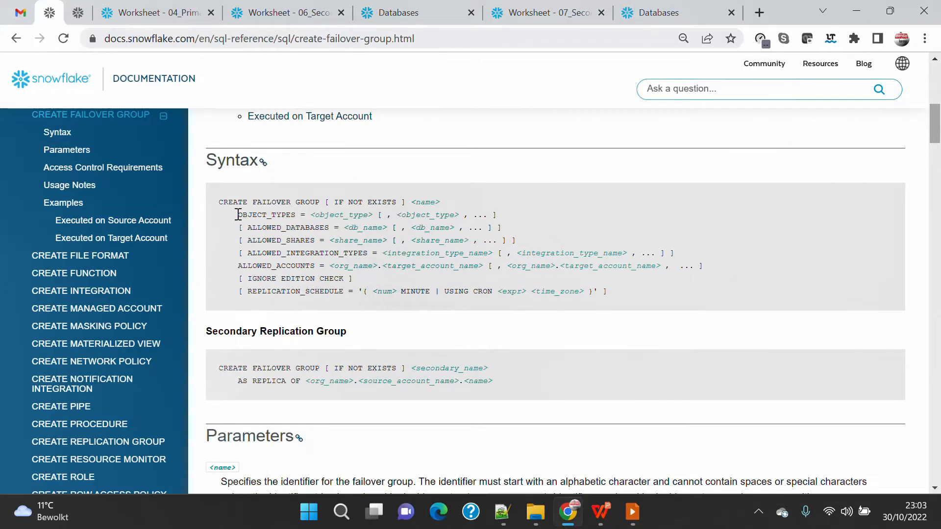
left_click_drag(237, 214, 626, 218)
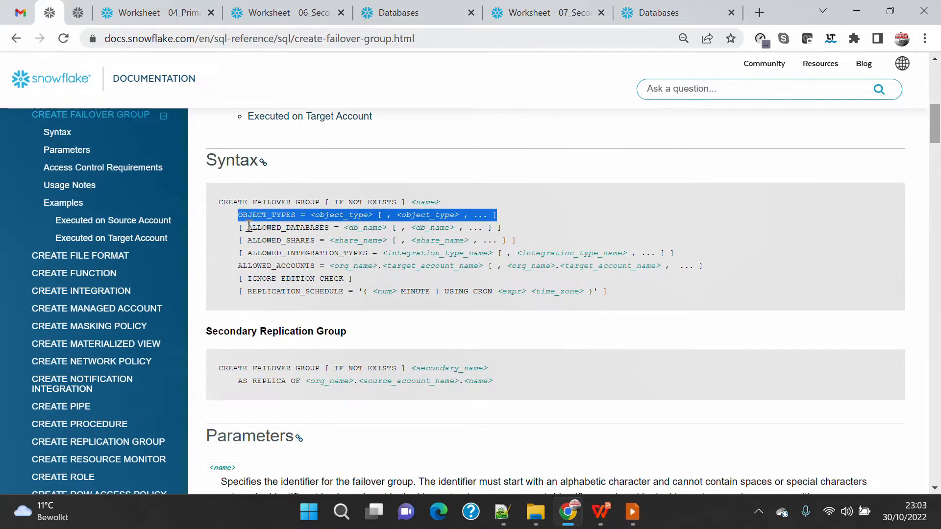
left_click_drag(246, 228, 340, 228)
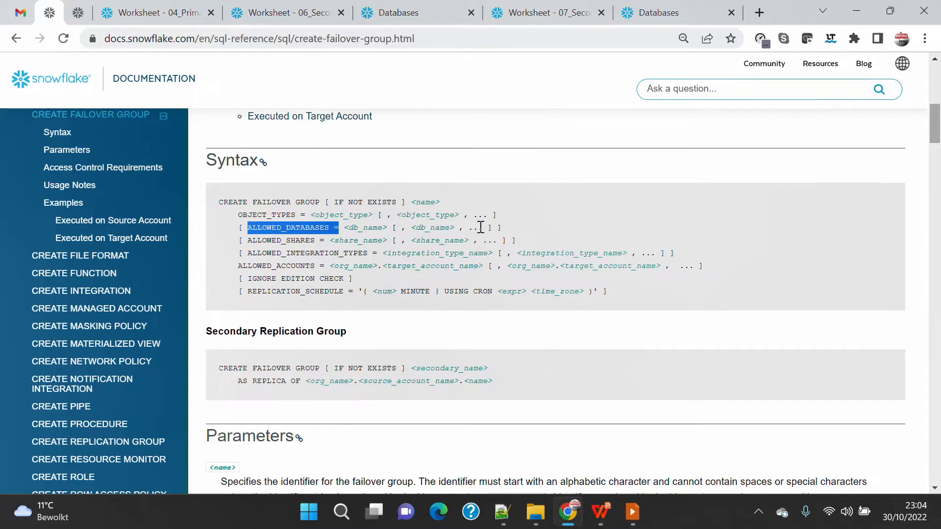
double_click(275, 239)
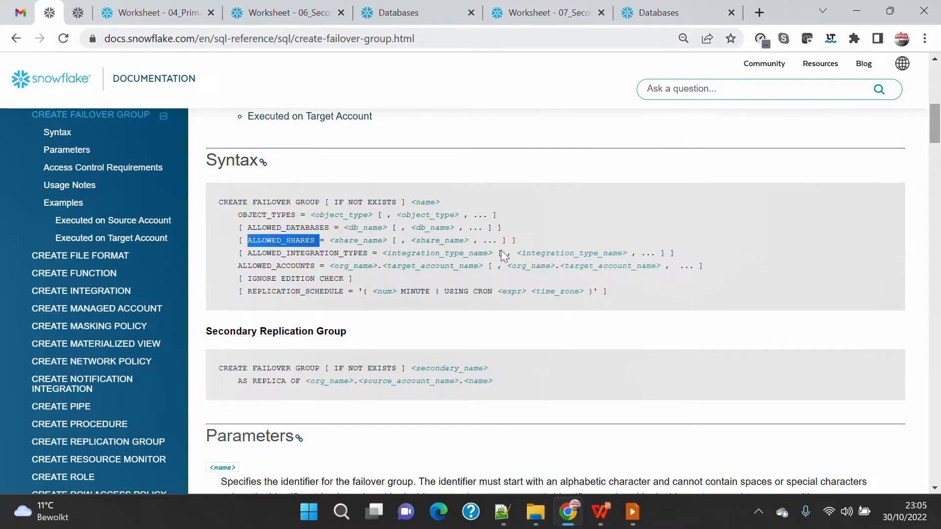
double_click(308, 251)
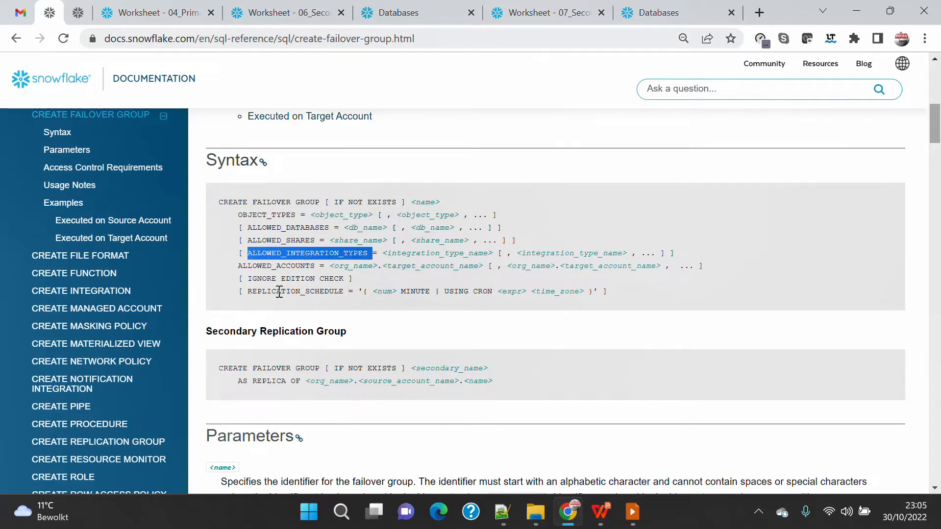
Review the IGNORE EDITION CHECK and REPLICATION_SCHEDULE options in the documented syntax, along with the complete primary statement
left_click_drag(237, 277, 403, 282)
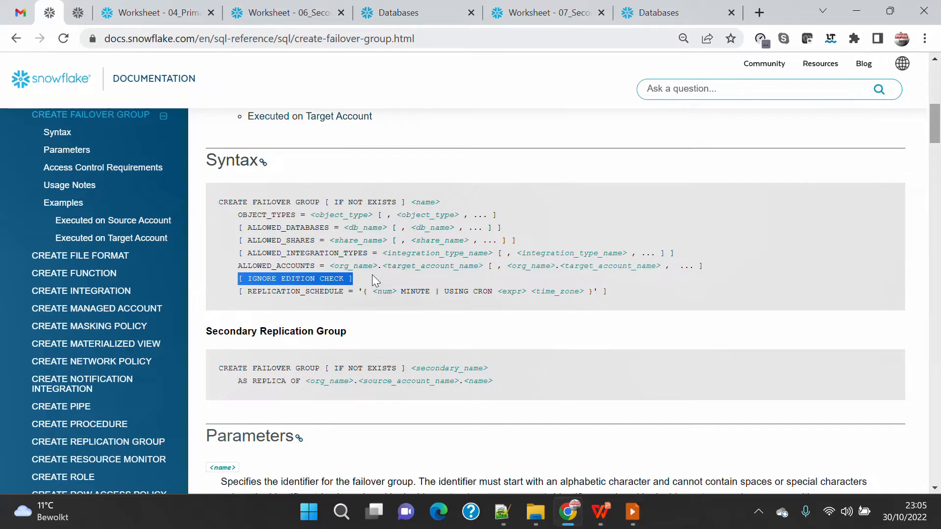
left_click(233, 278)
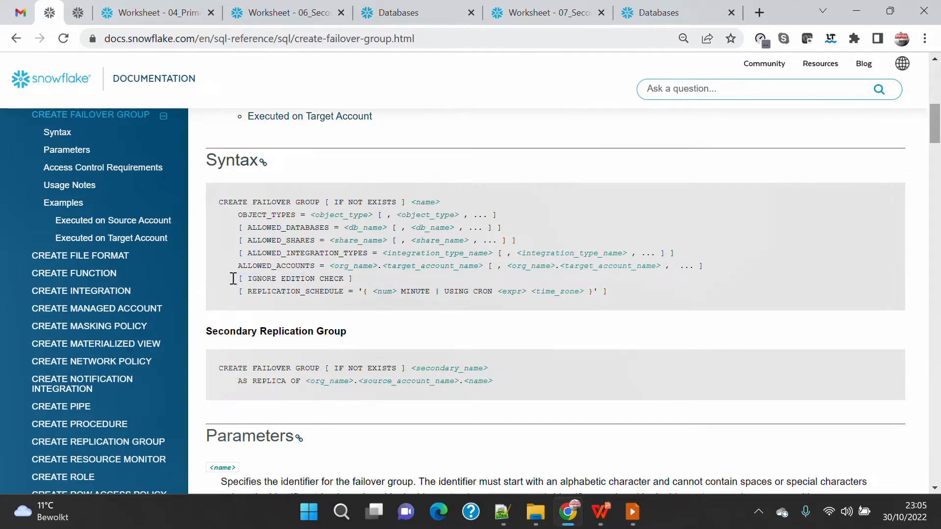
left_click_drag(233, 278, 471, 281)
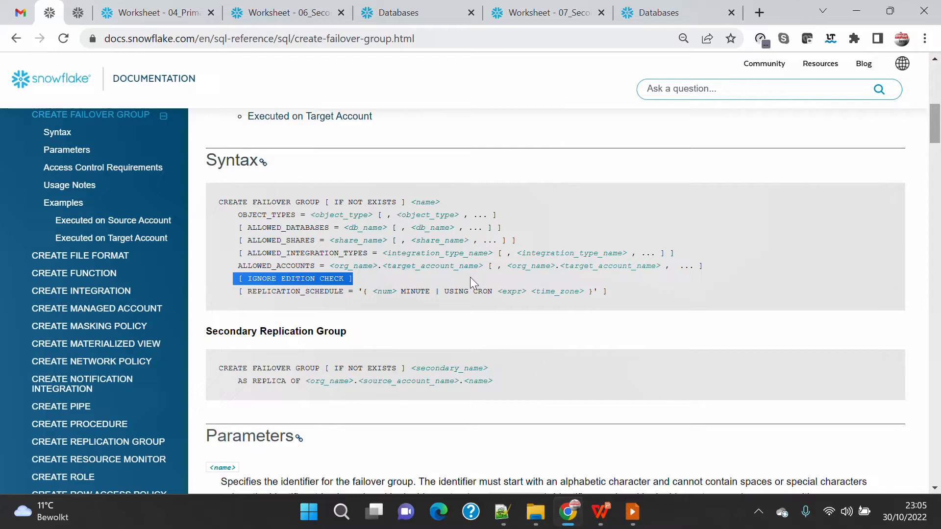
left_click_drag(244, 291, 676, 295)
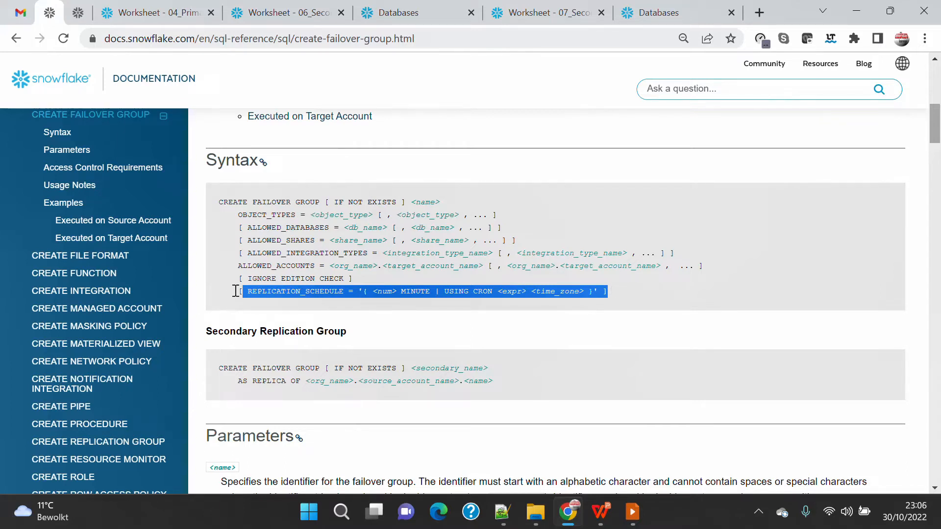
left_click_drag(236, 291, 766, 297)
left_click(628, 292)
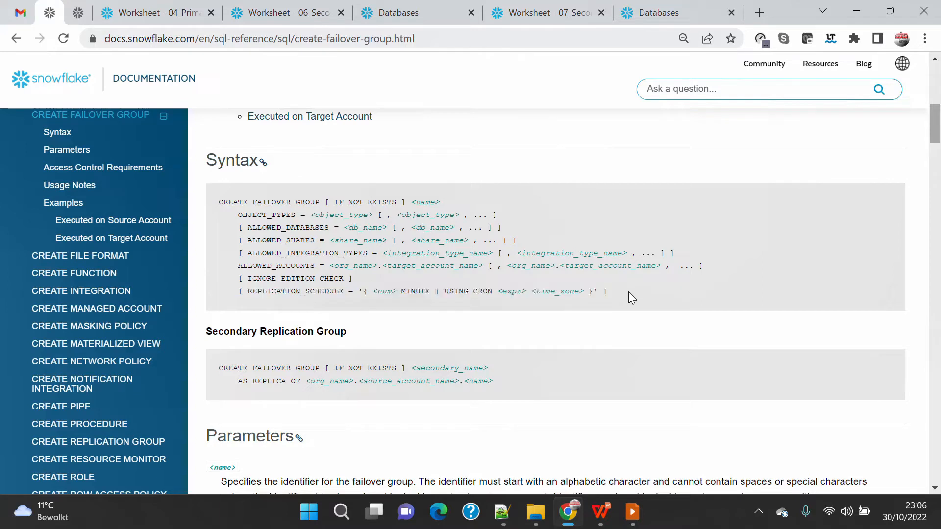
left_click_drag(628, 292, 201, 210)
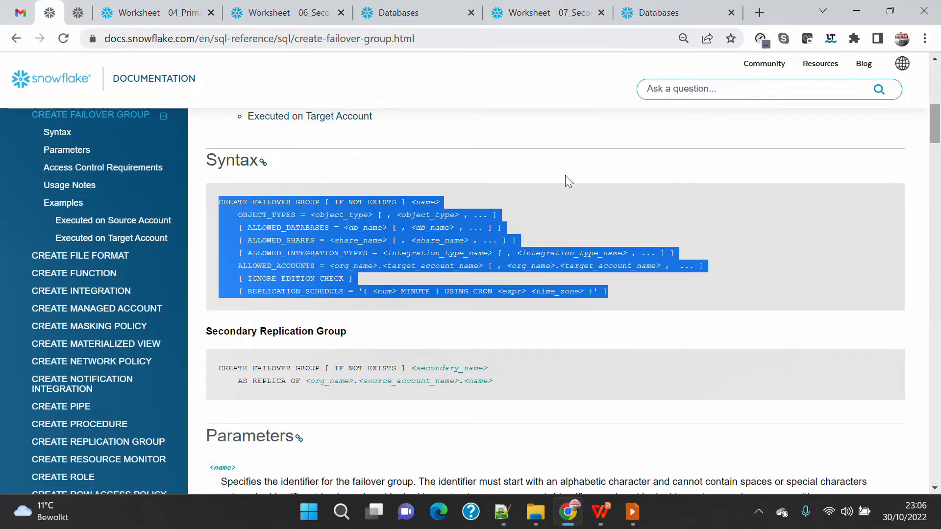
Return to the primary account worksheet and review the failover group name and object types in the create statement
left_click(162, 14)
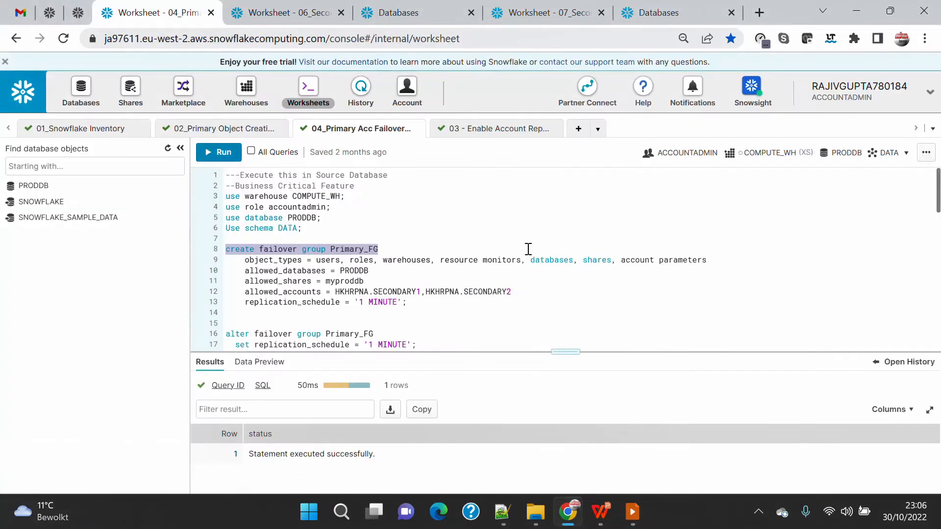
left_click(417, 304)
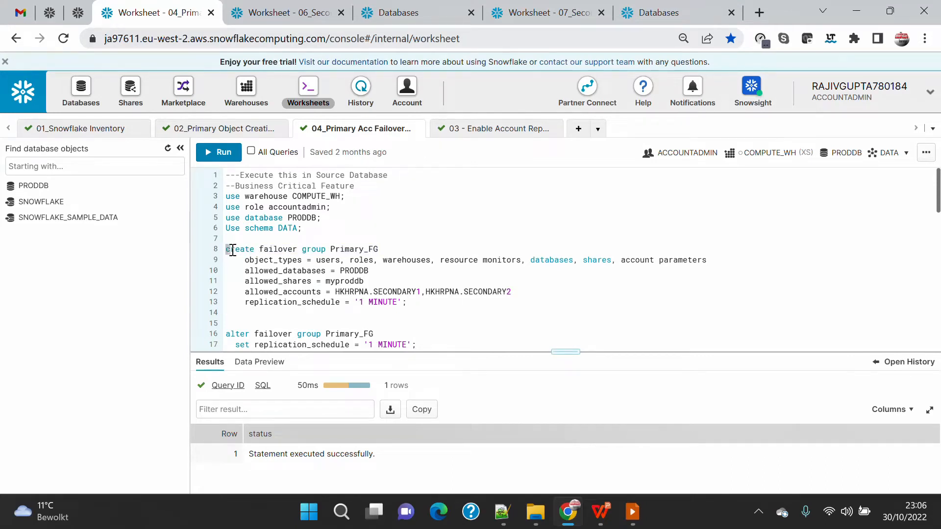
left_click_drag(226, 249, 432, 249)
double_click(352, 250)
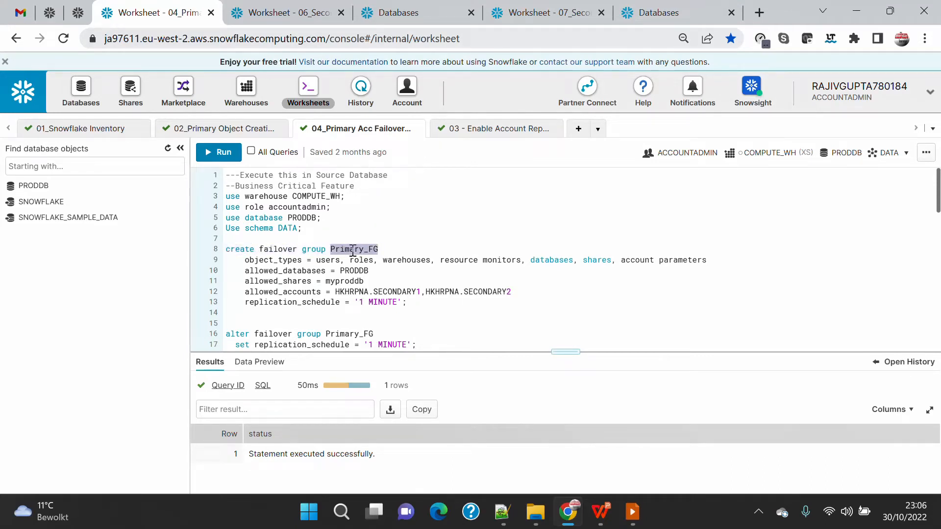
double_click(265, 260)
left_click(329, 260)
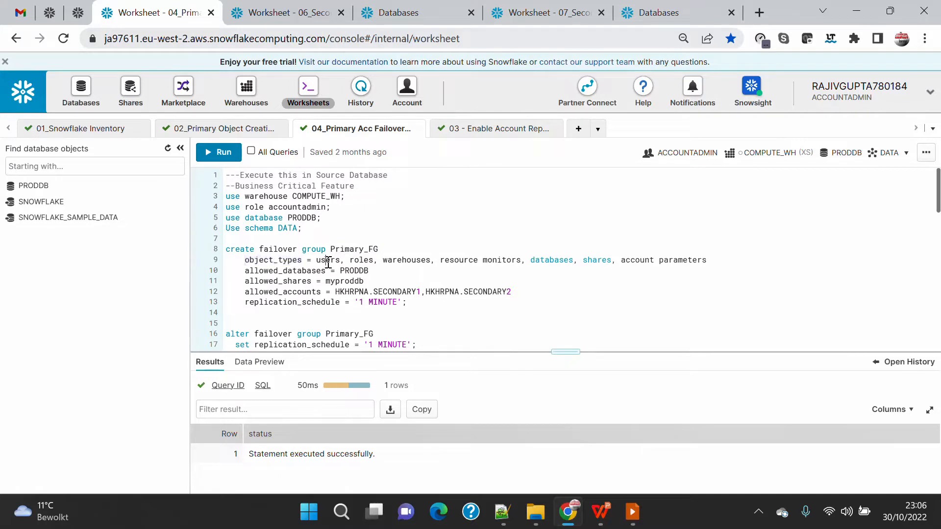
double_click(328, 261)
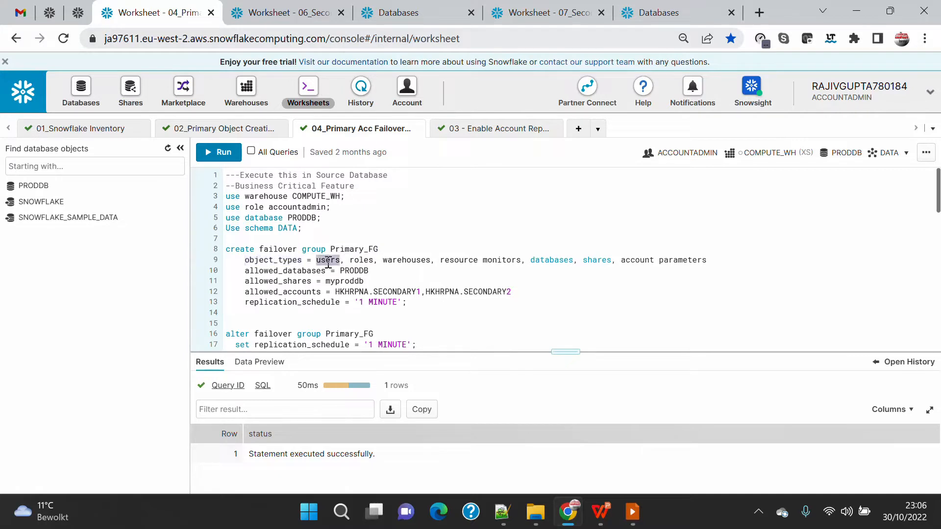
double_click(365, 261)
double_click(410, 261)
left_click(481, 260)
double_click(555, 260)
double_click(601, 259)
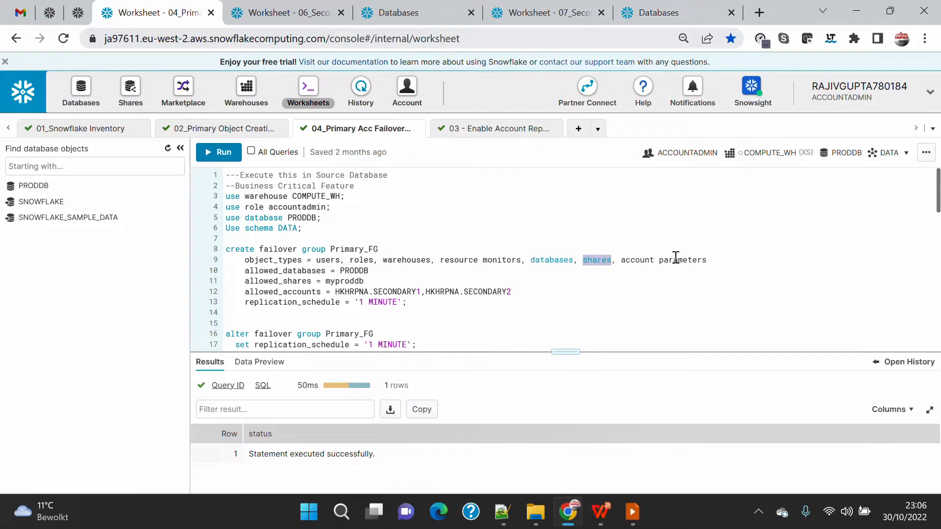
left_click(675, 258)
Review the allowed databases, allowed shares, allowed accounts and replication schedule in the Primary_FG create statement
left_click_drag(244, 271, 488, 273)
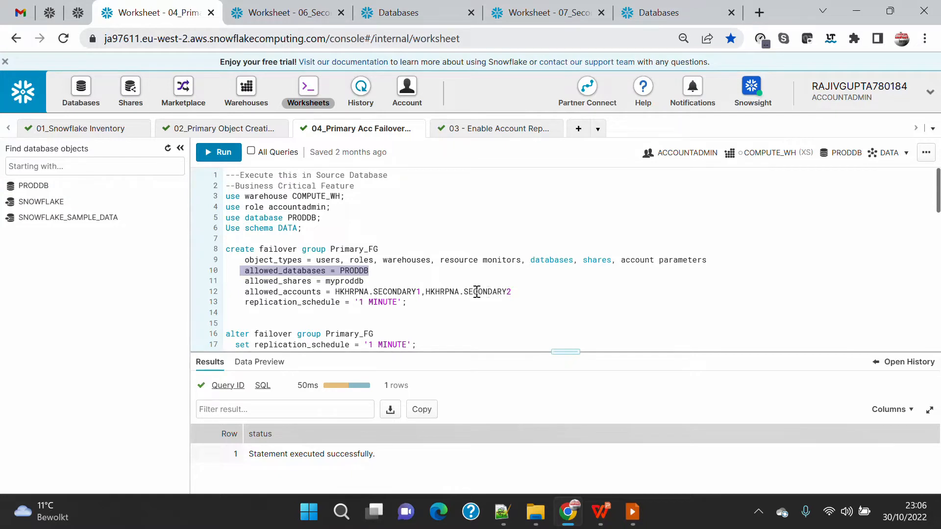
left_click_drag(245, 281, 469, 283)
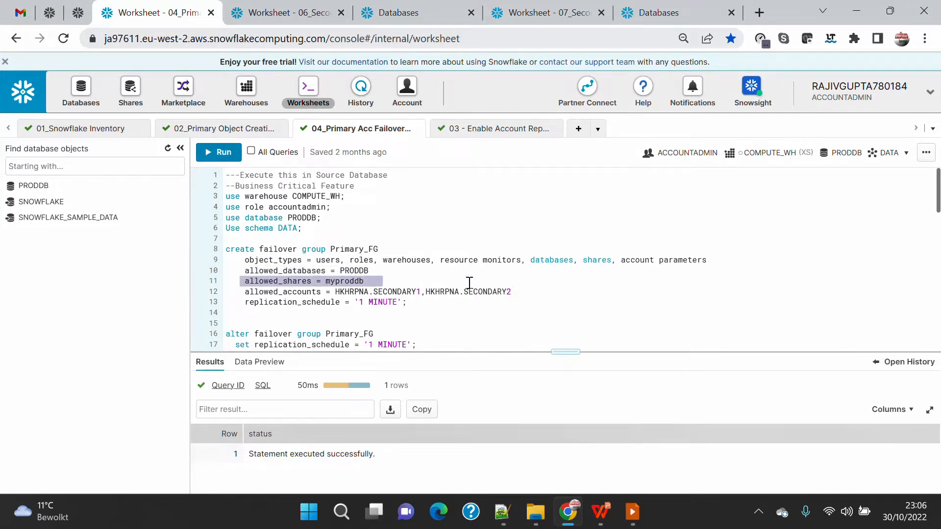
double_click(291, 293)
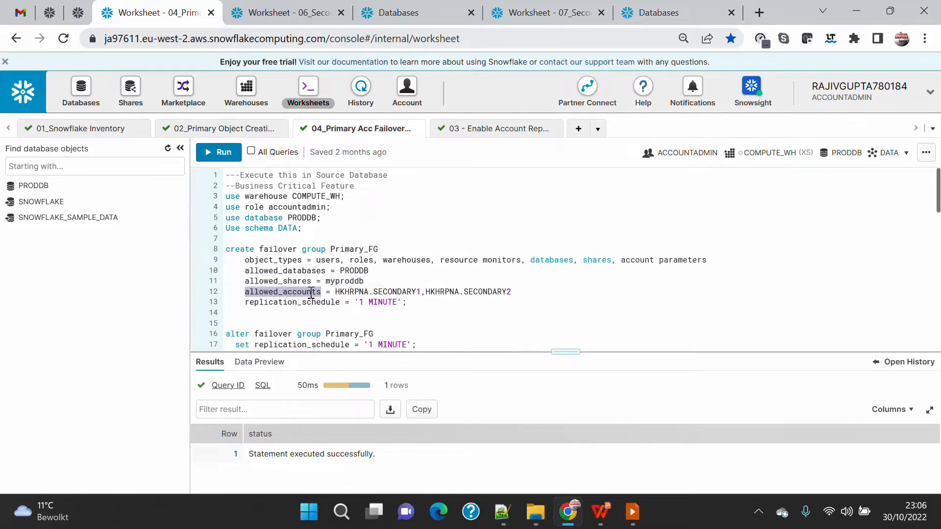
double_click(407, 291)
double_click(495, 292)
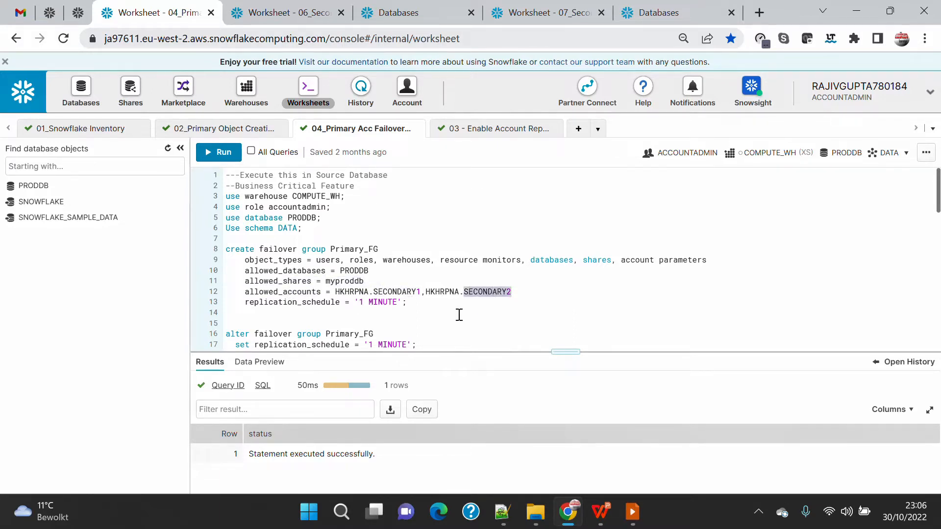
double_click(351, 292)
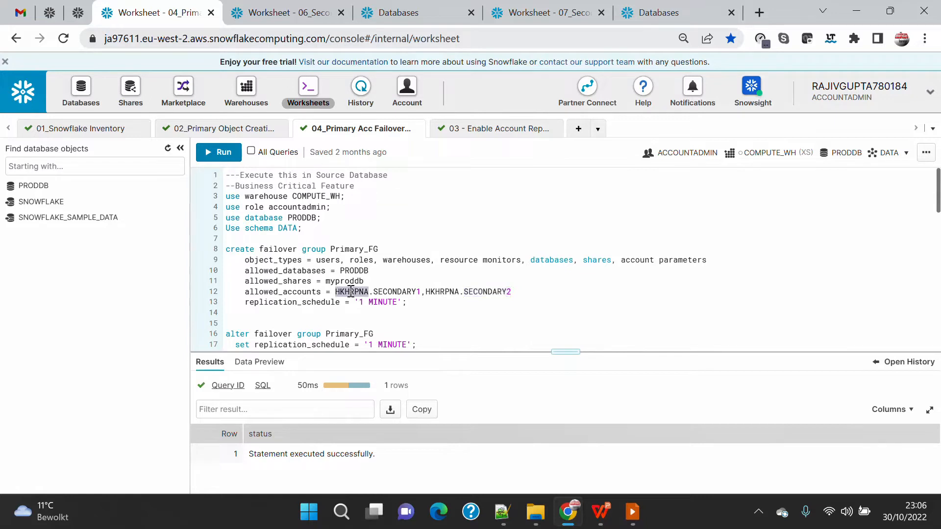
double_click(418, 292)
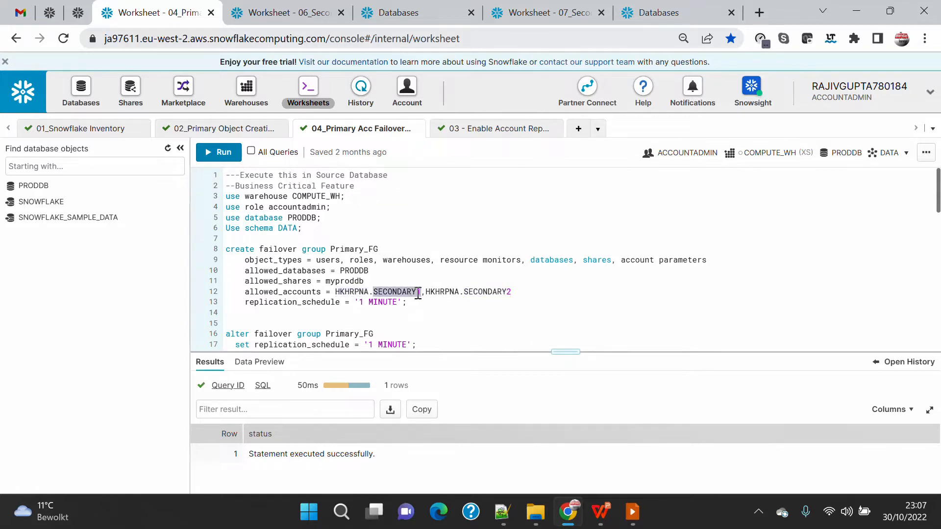
double_click(485, 293)
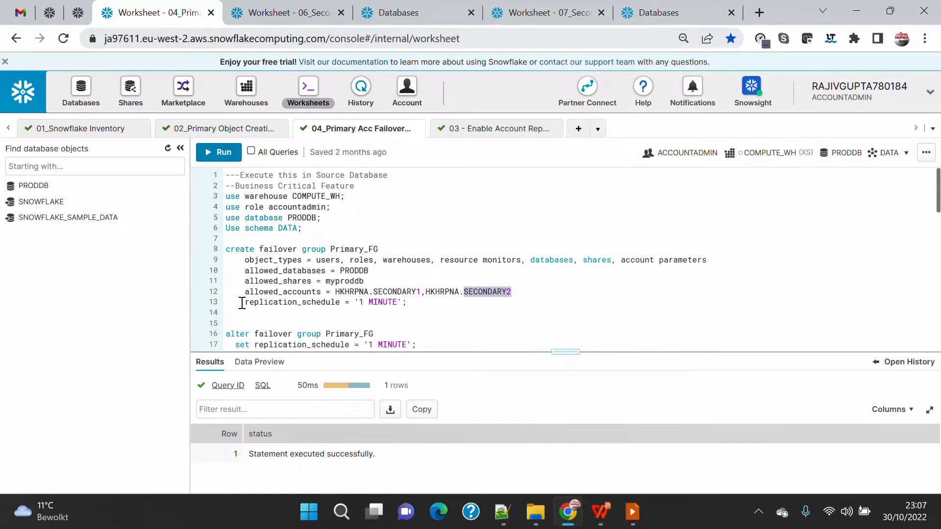
left_click_drag(241, 302, 462, 303)
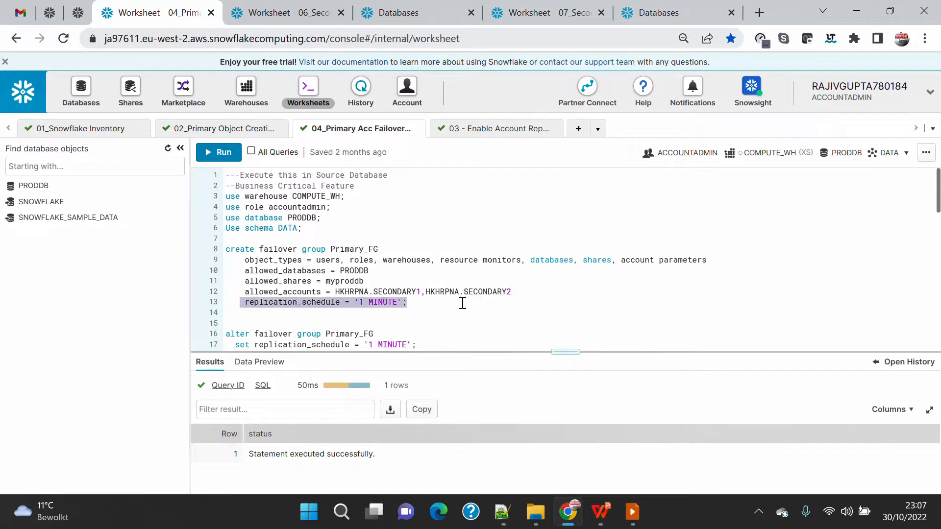
Run the complete create failover group statement for Primary_FG and check its result status
left_click(410, 302)
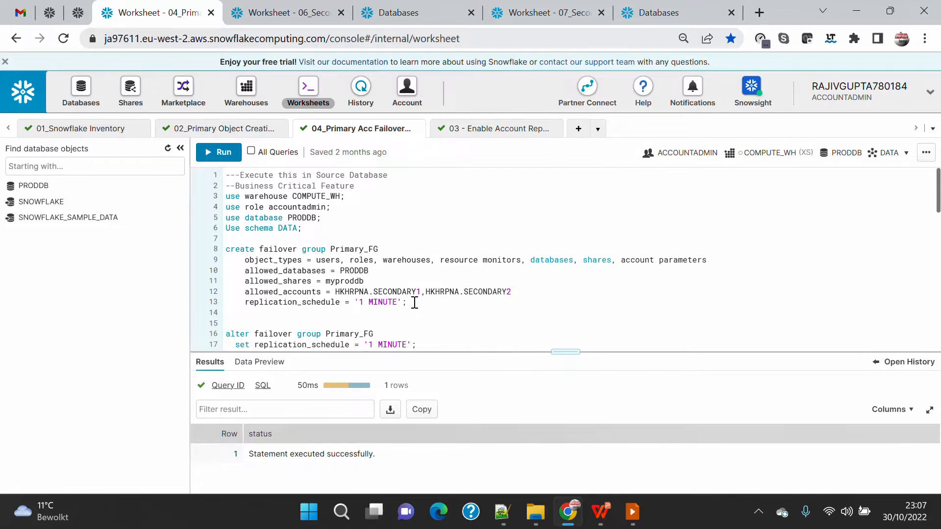
left_click_drag(415, 302, 193, 255)
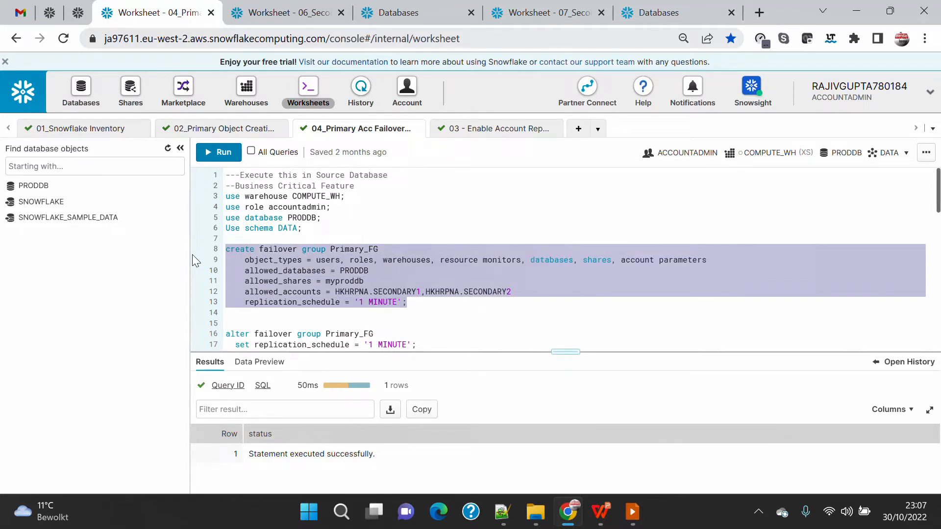
left_click(433, 303)
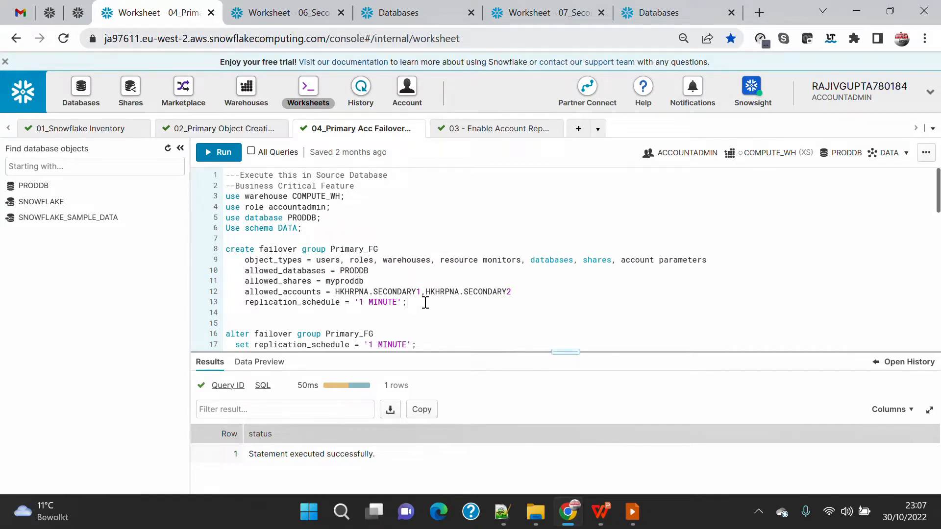
left_click_drag(415, 302, 205, 250)
left_click(219, 152)
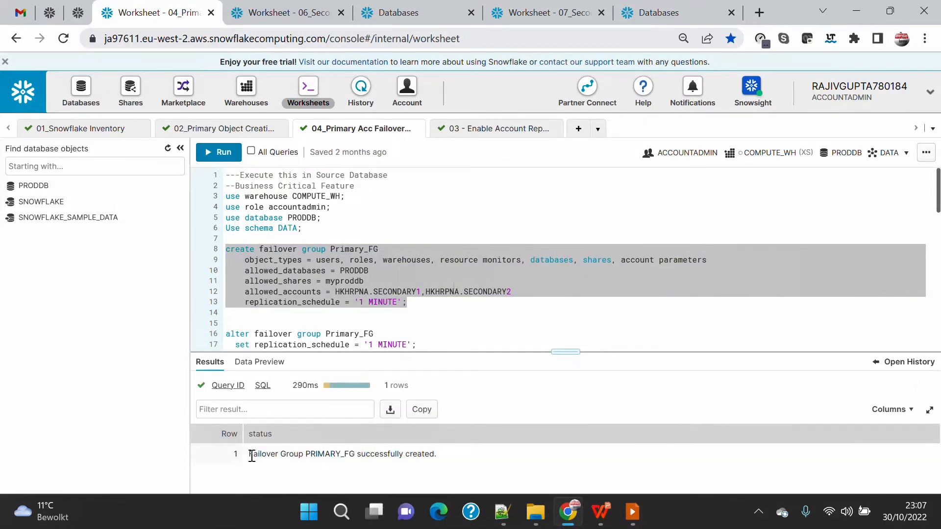
left_click_drag(249, 459, 540, 461)
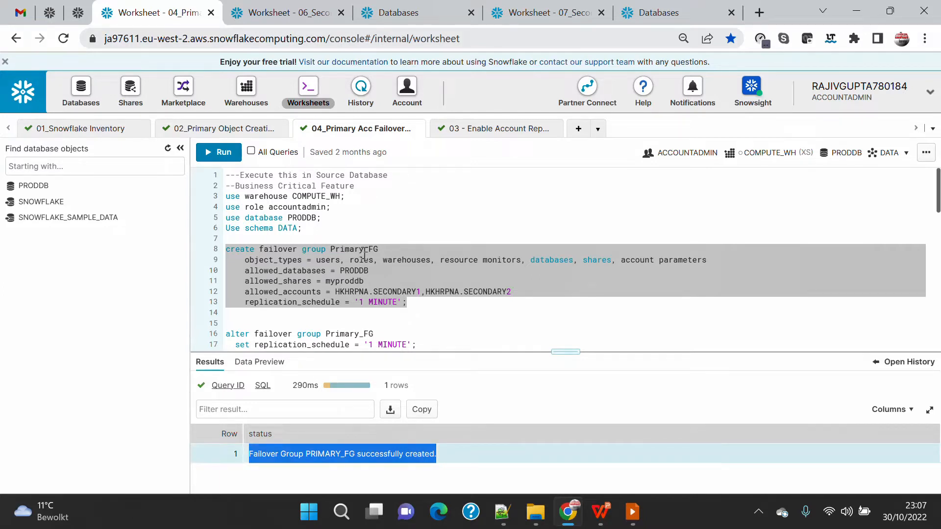
Review the replication_schedule line of the create statement and the alter failover group statement that sets the schedule for Primary_FG
scroll(364, 254, "down", 2)
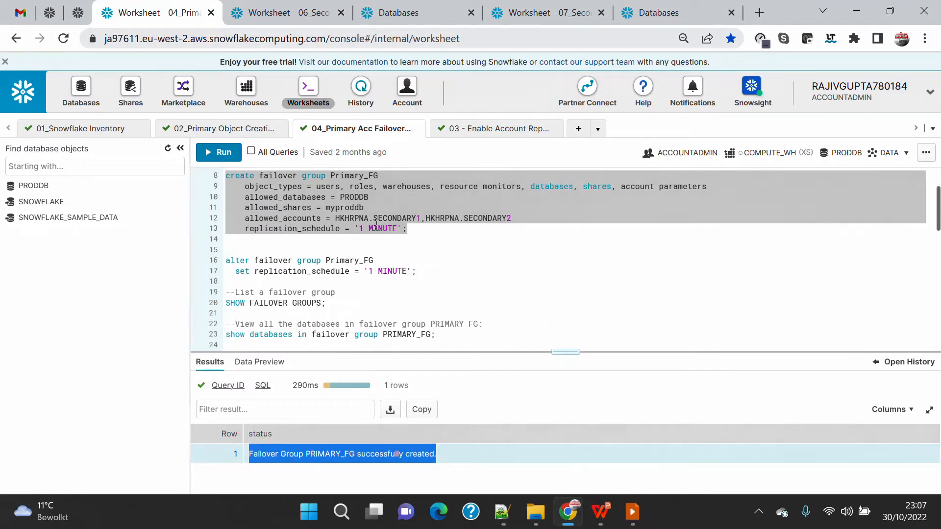
left_click(271, 228)
left_click_drag(241, 228, 627, 230)
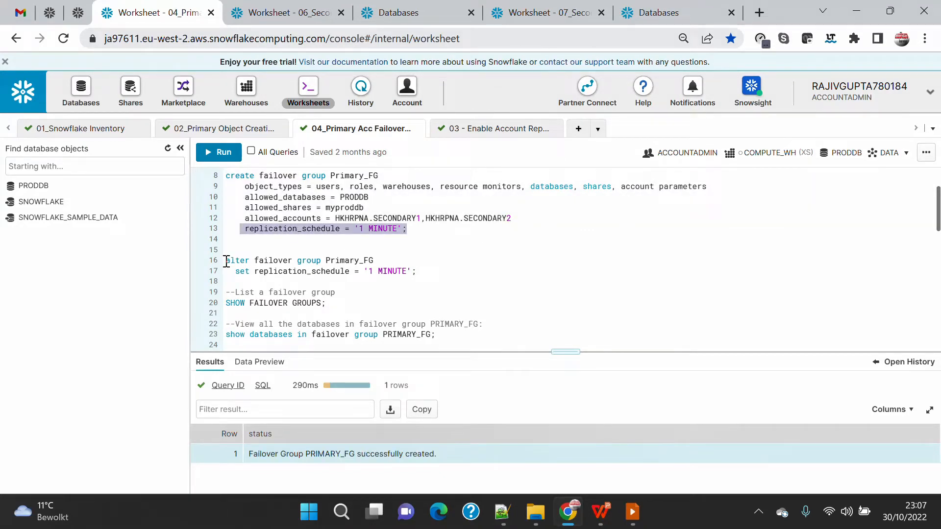
left_click_drag(226, 260, 430, 259)
left_click(421, 271)
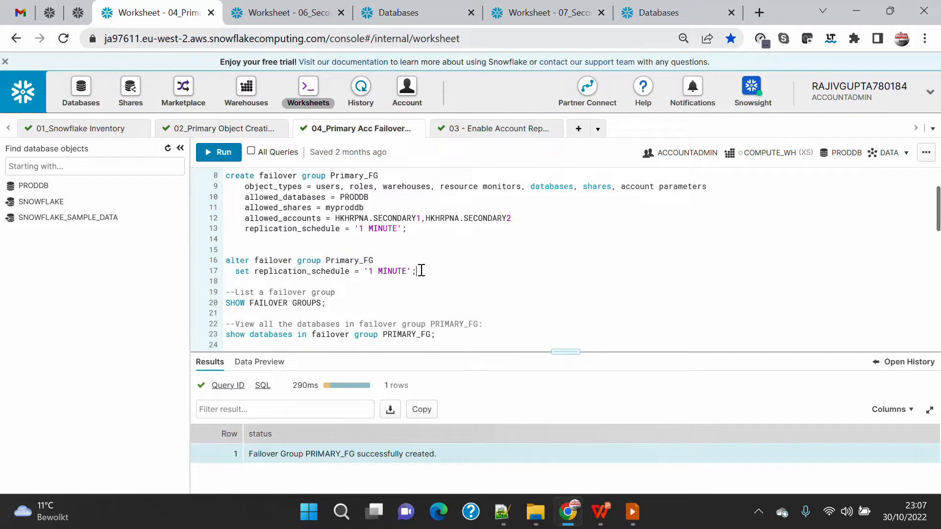
left_click_drag(421, 270, 194, 258)
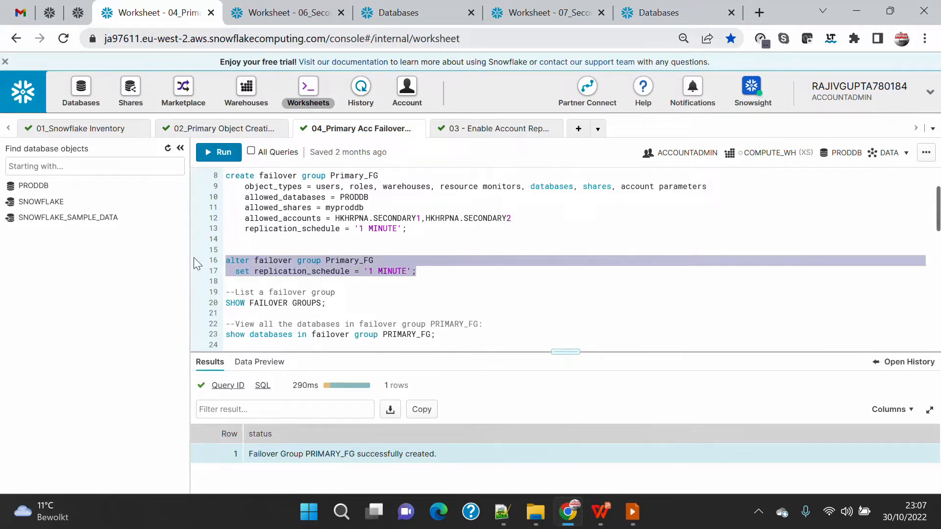
Compare the Primary_FG create statement's parameters, from object_types to replication_schedule, with the alter failover group statement
left_click_drag(414, 229, 218, 183)
left_click(365, 228)
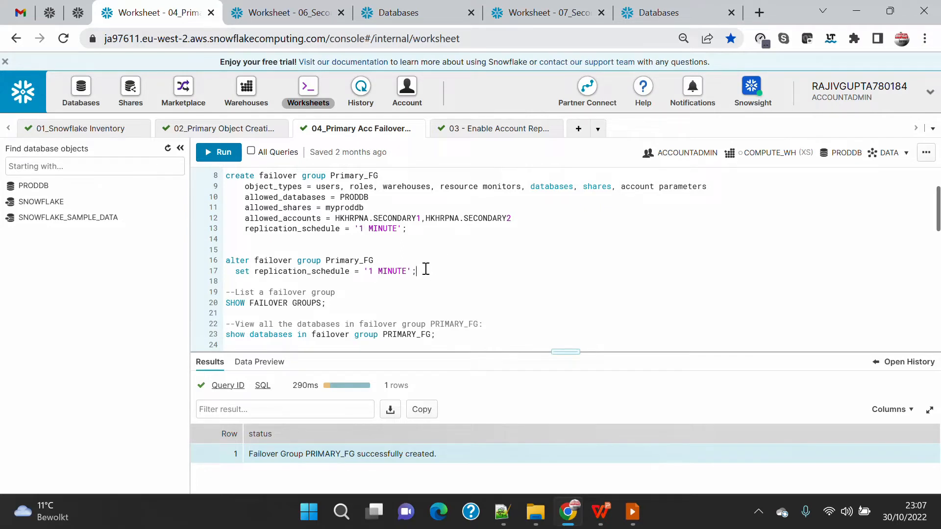
left_click_drag(426, 269, 190, 265)
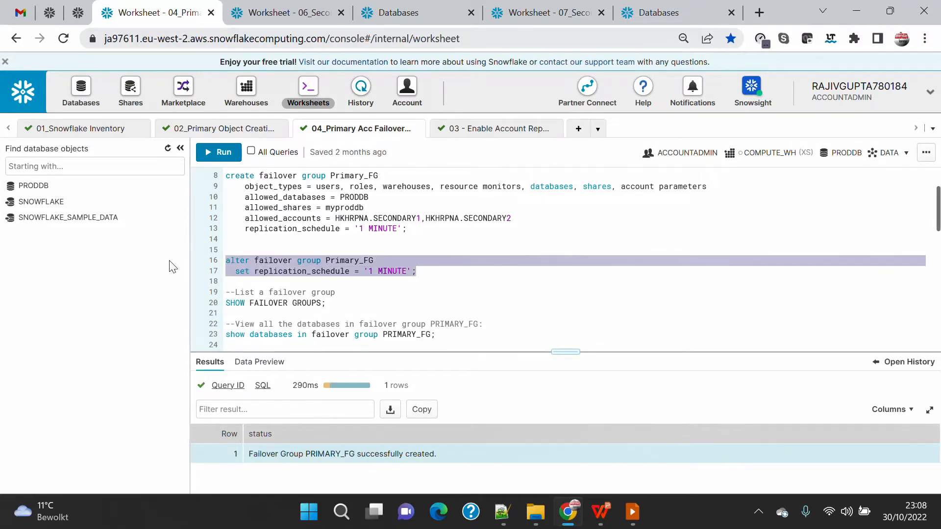
left_click_drag(245, 186, 499, 226)
left_click_drag(416, 271, 206, 269)
left_click_drag(241, 187, 590, 228)
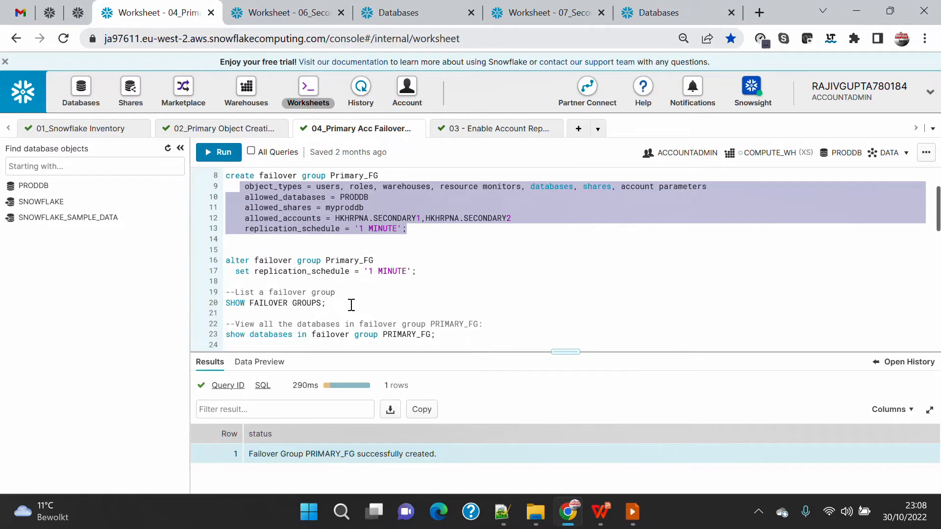
Run the SHOW FAILOVER GROUPS statement and enlarge the results area
left_click_drag(326, 302, 195, 300)
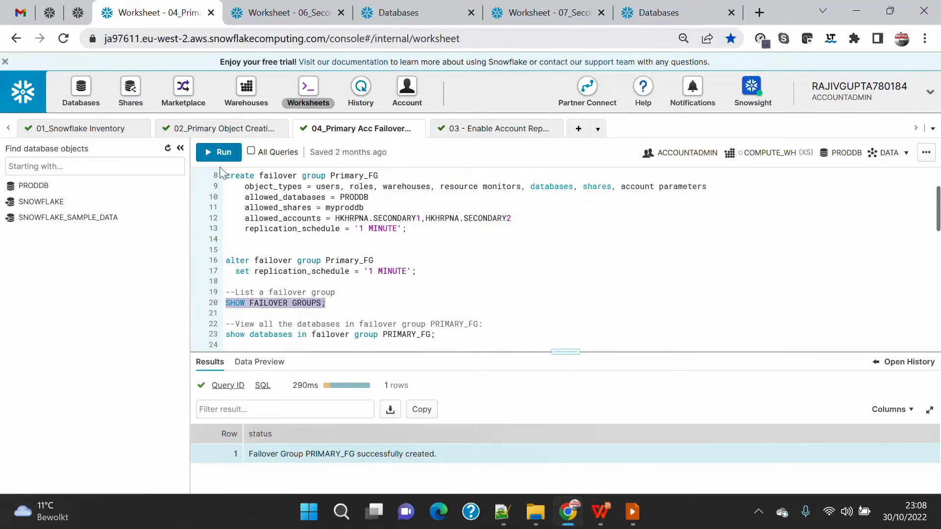
left_click(221, 154)
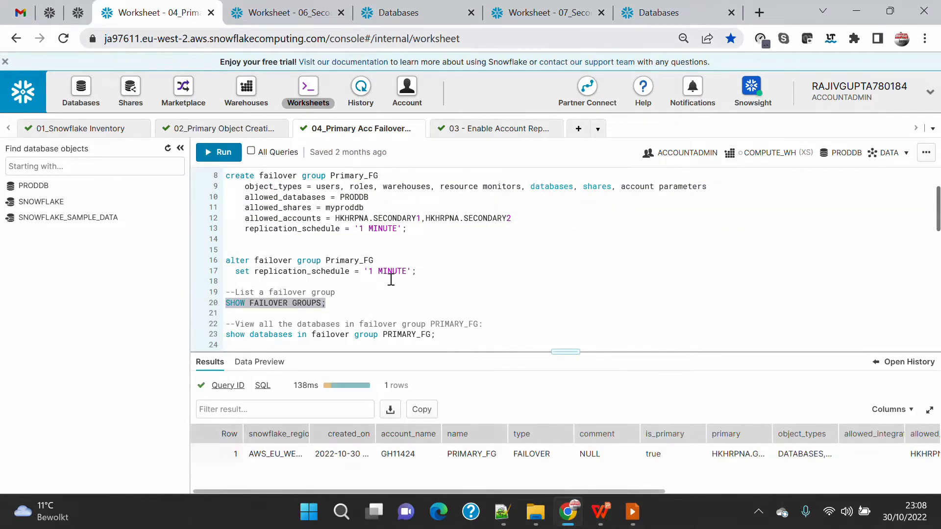
left_click_drag(563, 351, 561, 258)
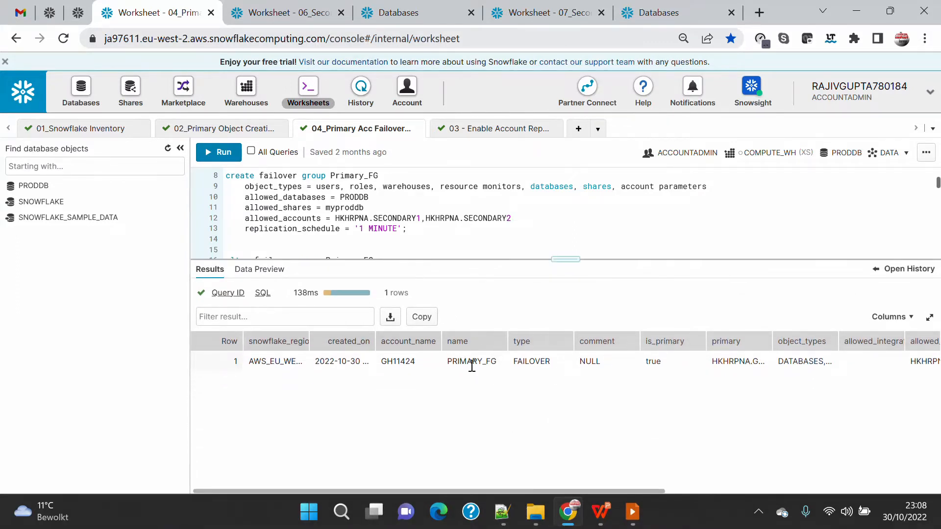
Examine the failover group's region, account name, type and full primary name in the results, widening columns where values are truncated
double_click(309, 342)
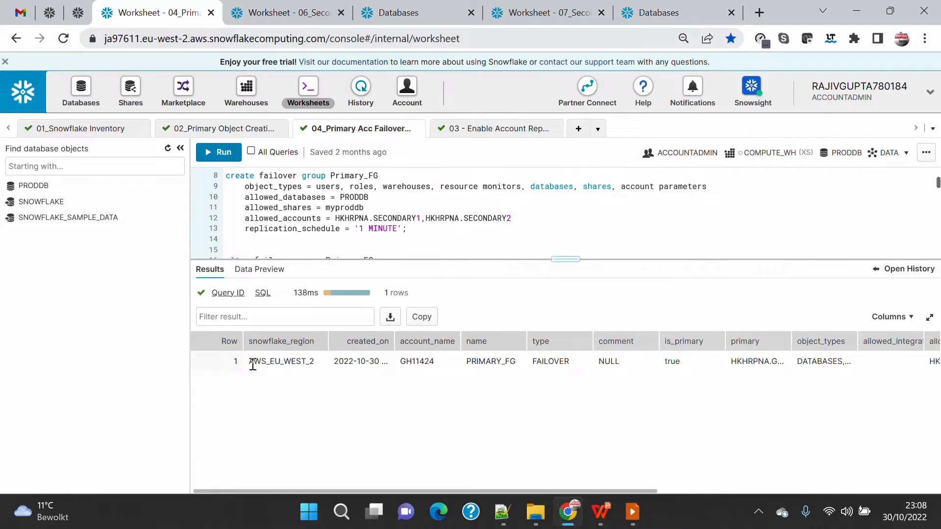
left_click_drag(252, 366, 315, 360)
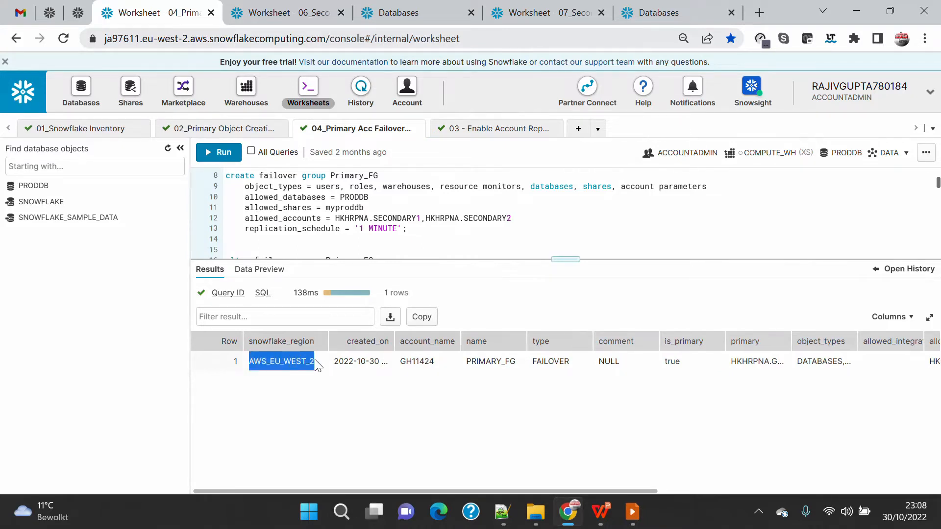
double_click(417, 361)
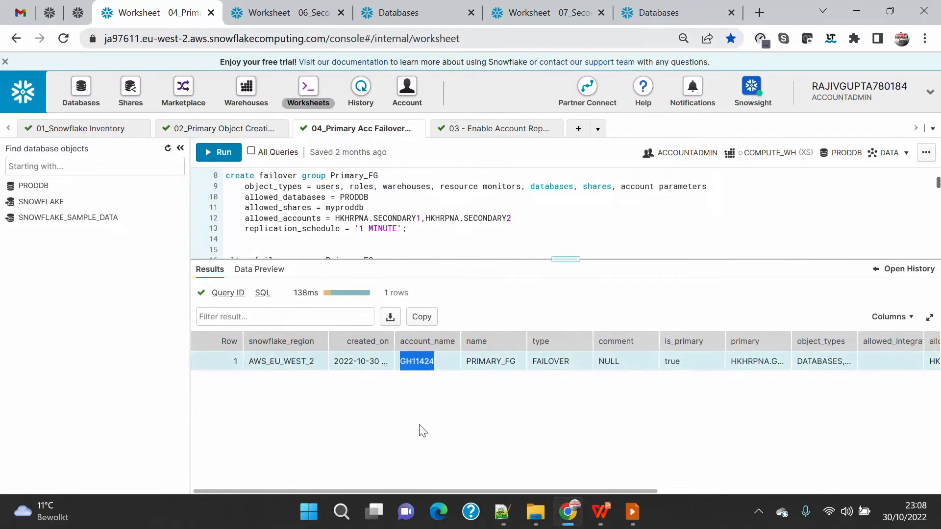
left_click(564, 364)
double_click(564, 363)
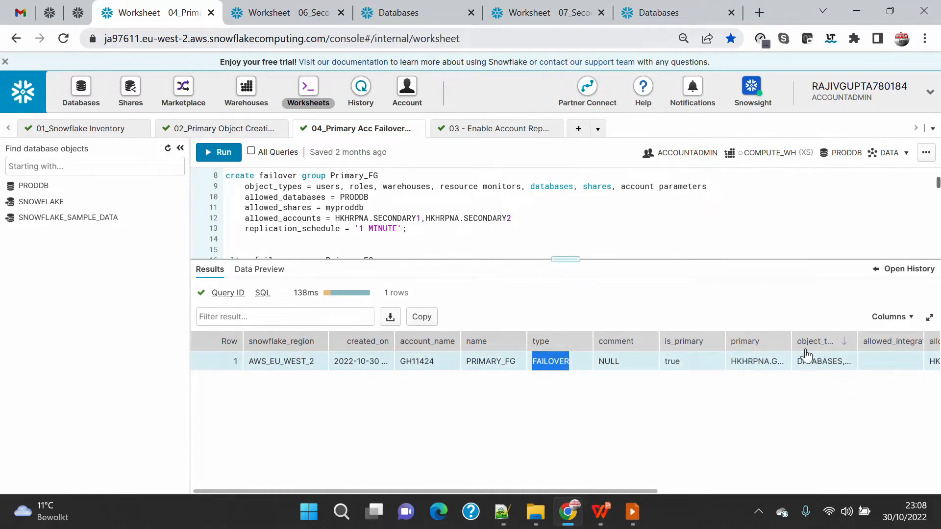
left_click(790, 341)
left_click(787, 341)
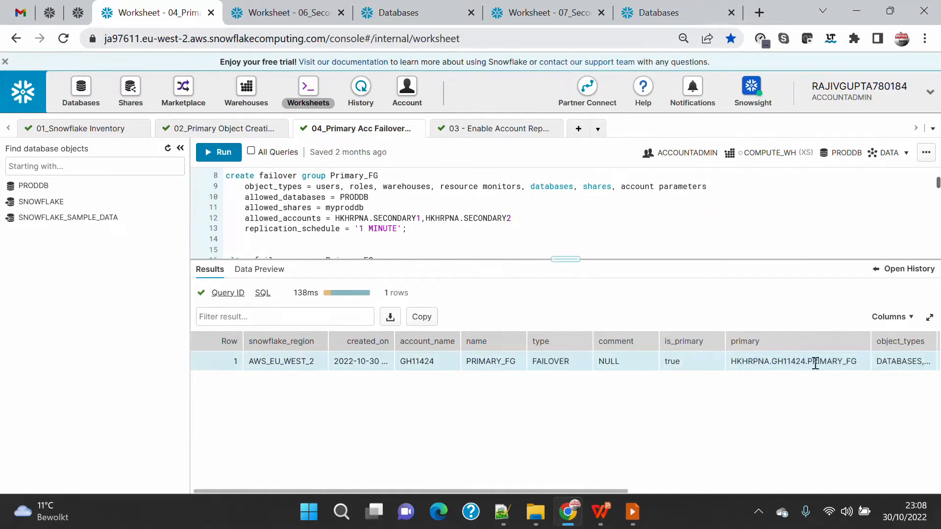
Examine the failover group's allowed accounts, organization name and remaining result columns, widening truncated columns, and return to the first column
left_click_drag(597, 490, 837, 488)
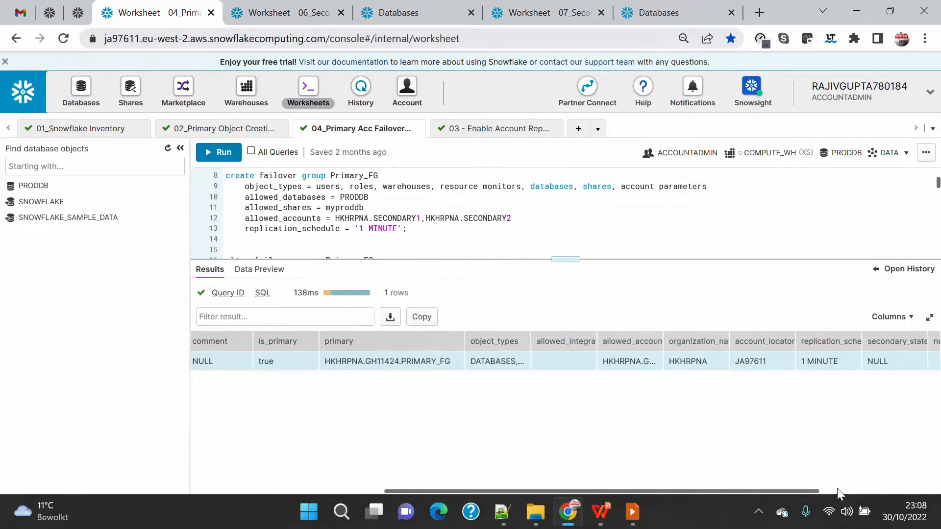
double_click(656, 339)
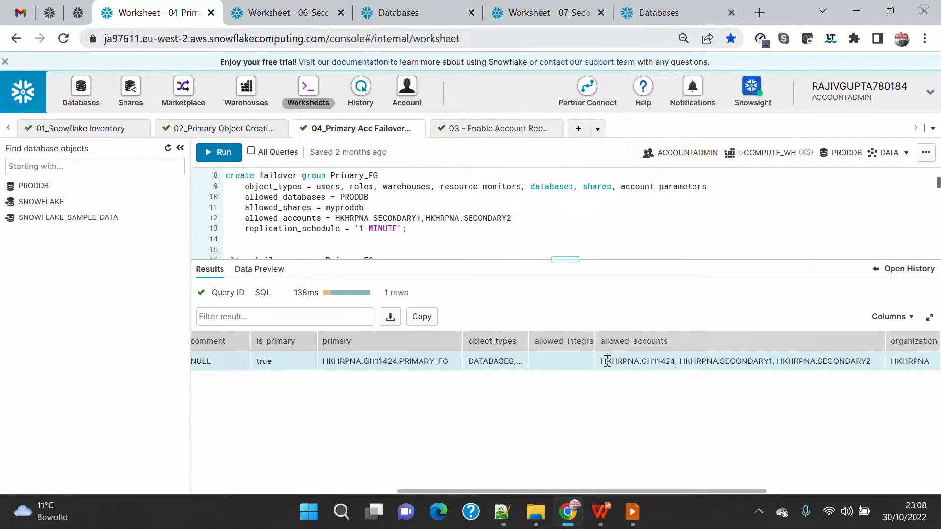
left_click_drag(604, 361, 875, 362)
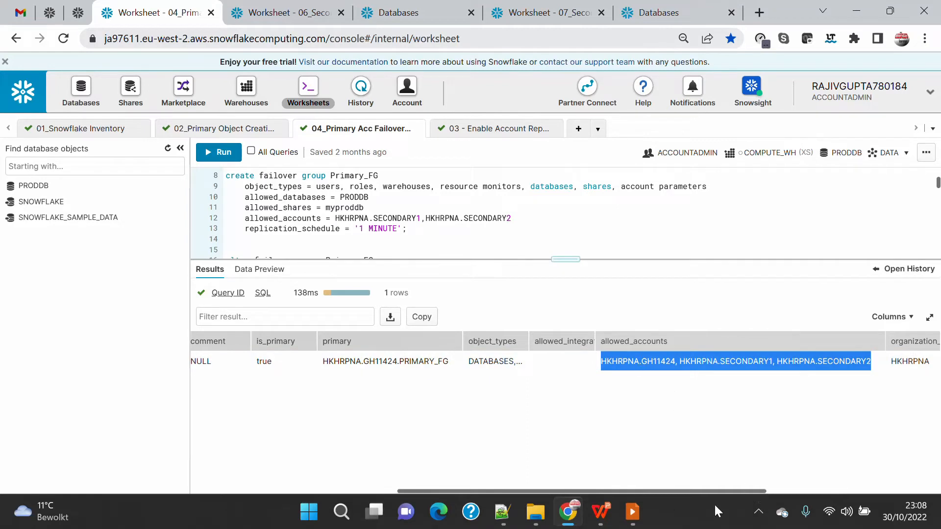
left_click_drag(716, 492, 877, 489)
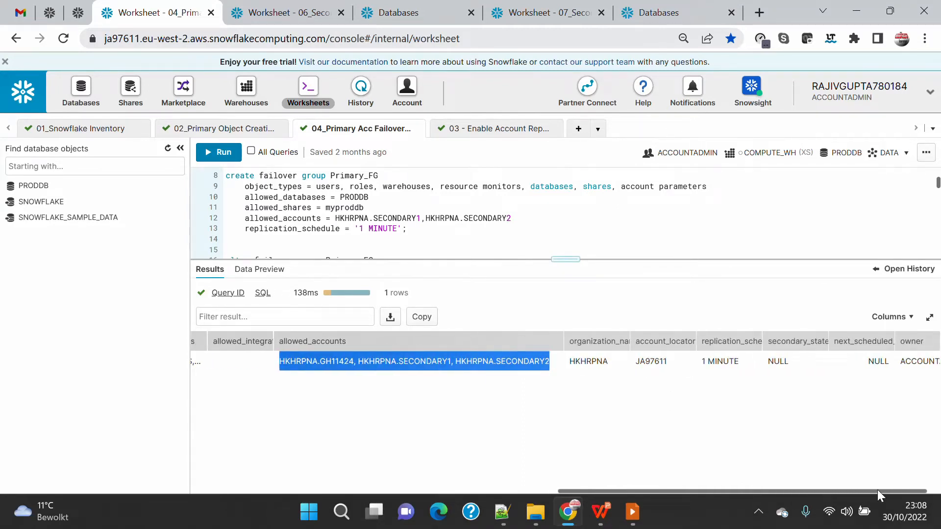
double_click(629, 342)
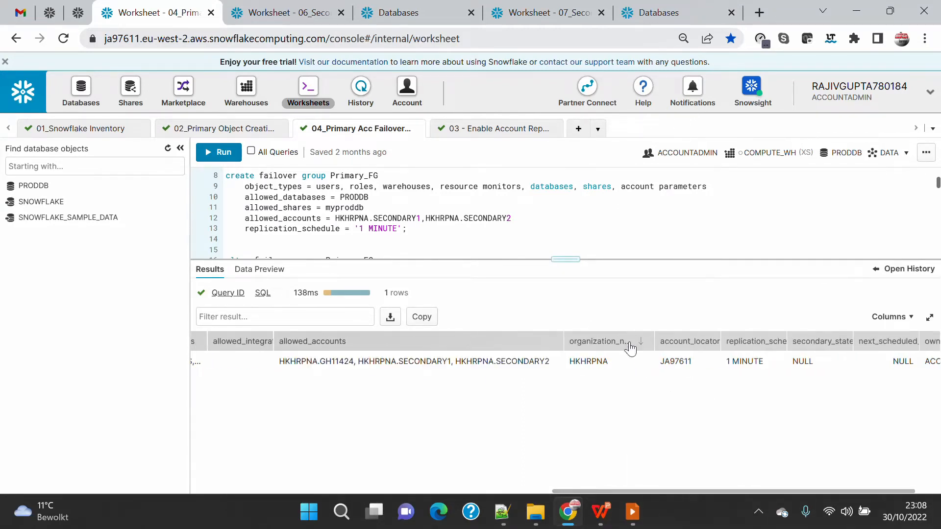
left_click_drag(874, 492, 306, 494)
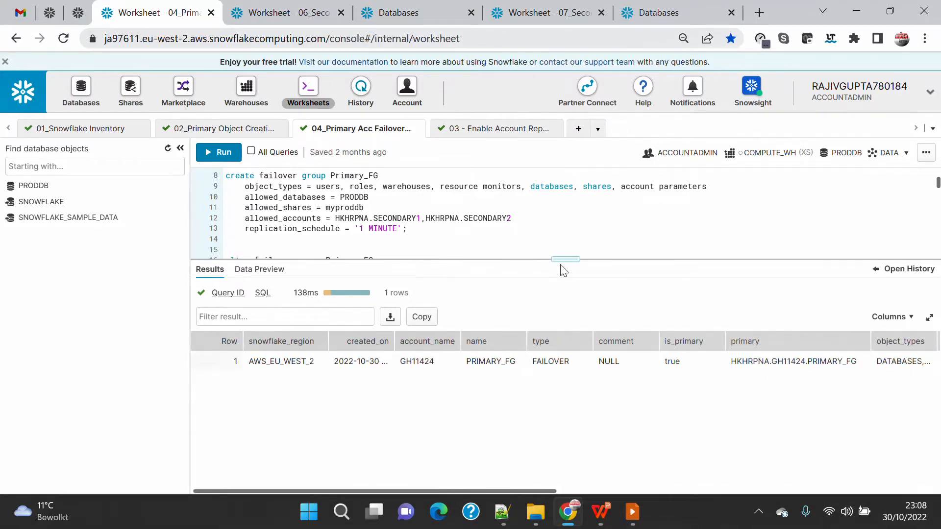
Enlarge the editor area again and run the show databases in failover group PRIMARY_FG statement
left_click_drag(564, 259, 565, 359)
left_click_drag(565, 353, 564, 327)
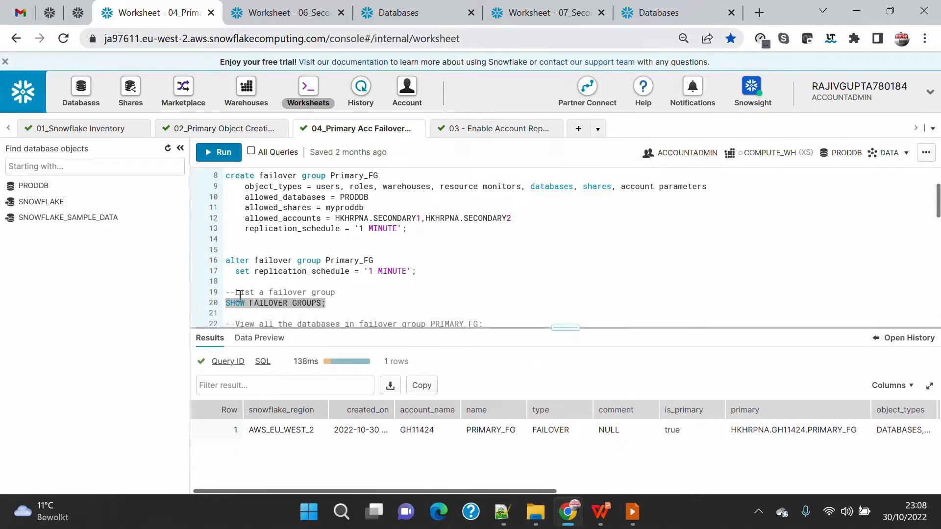
scroll(383, 280, "down", 2)
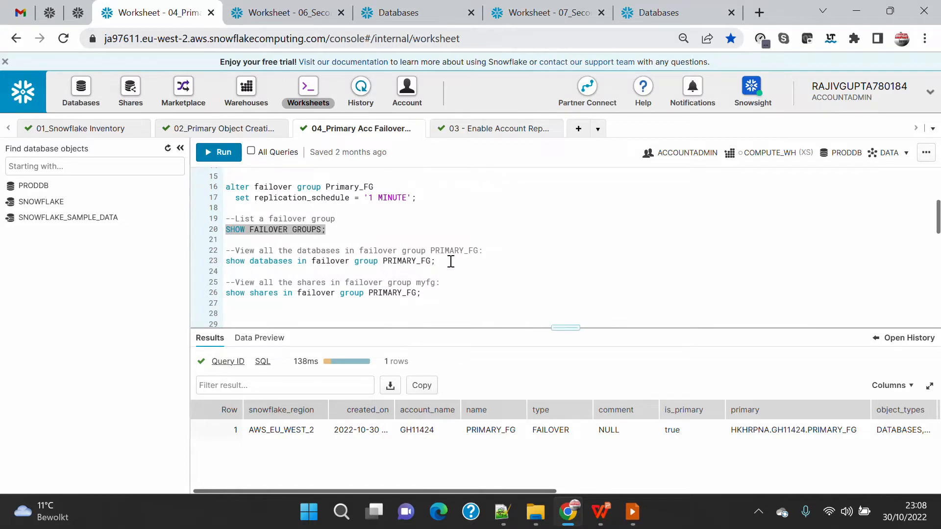
left_click_drag(450, 261, 198, 261)
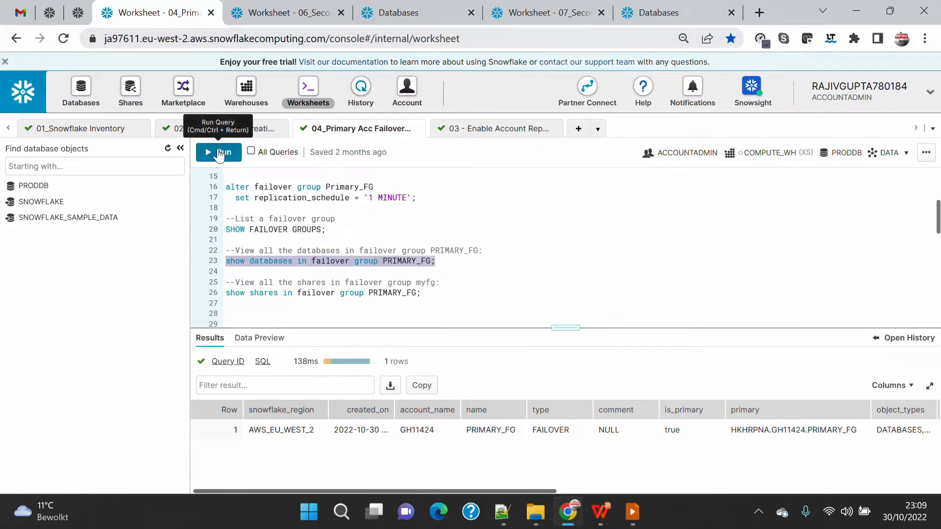
left_click(221, 156)
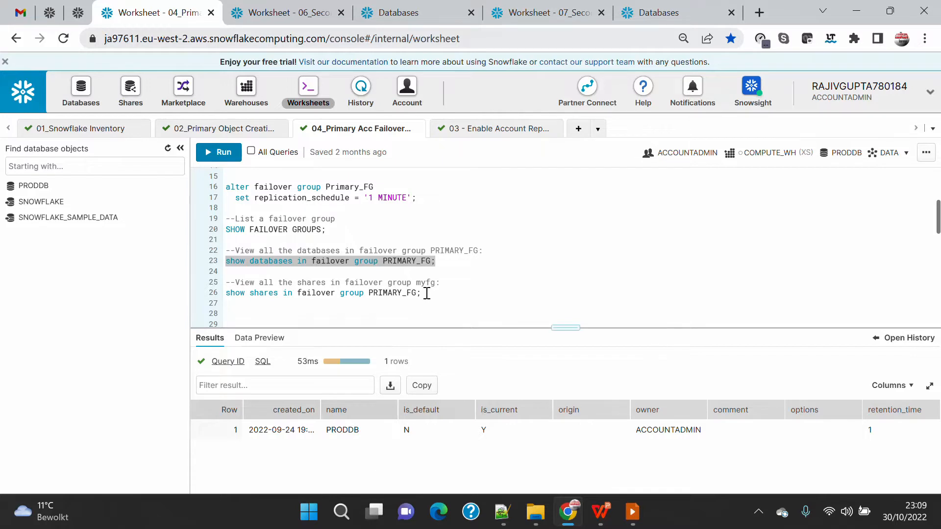
Run the show shares in failover group PRIMARY_FG statement and check the share's database name, full name and kind
left_click_drag(425, 292, 222, 293)
left_click(218, 154)
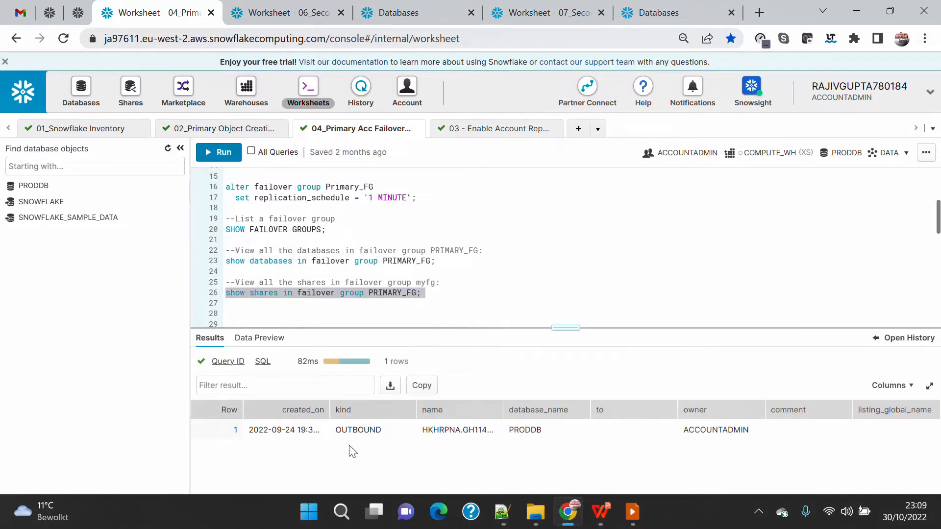
double_click(530, 431)
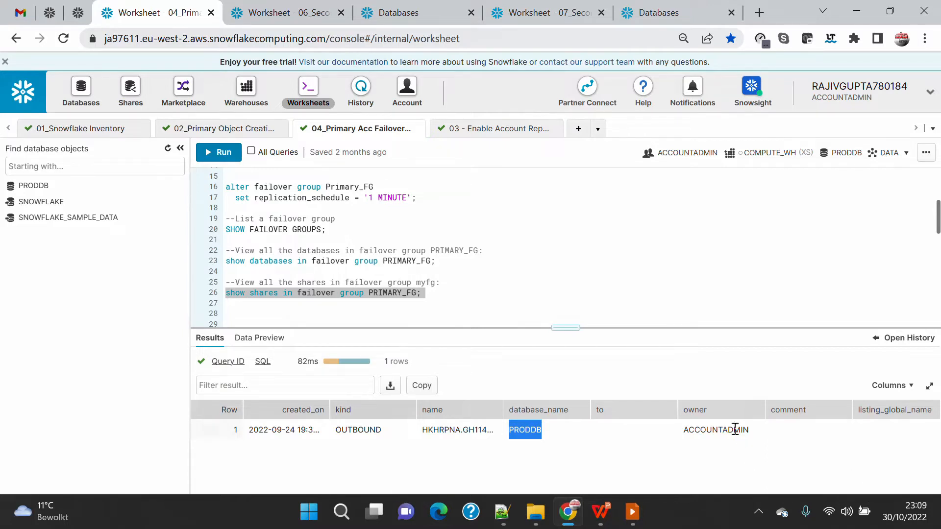
left_click(557, 428)
double_click(533, 429)
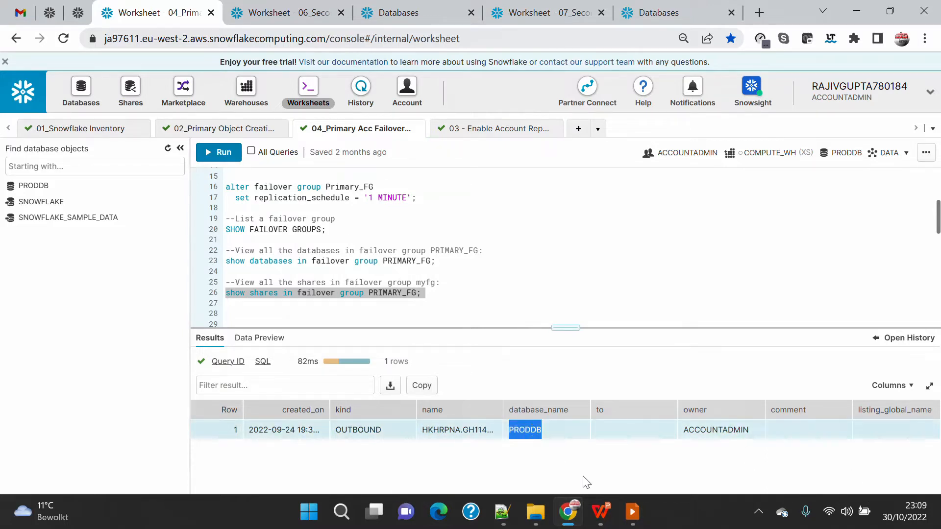
double_click(503, 410)
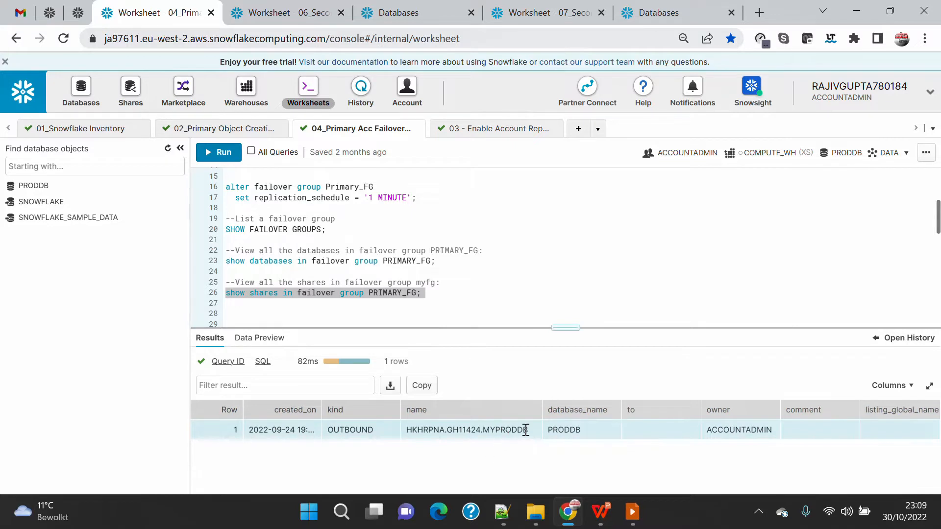
left_click_drag(529, 429, 410, 430)
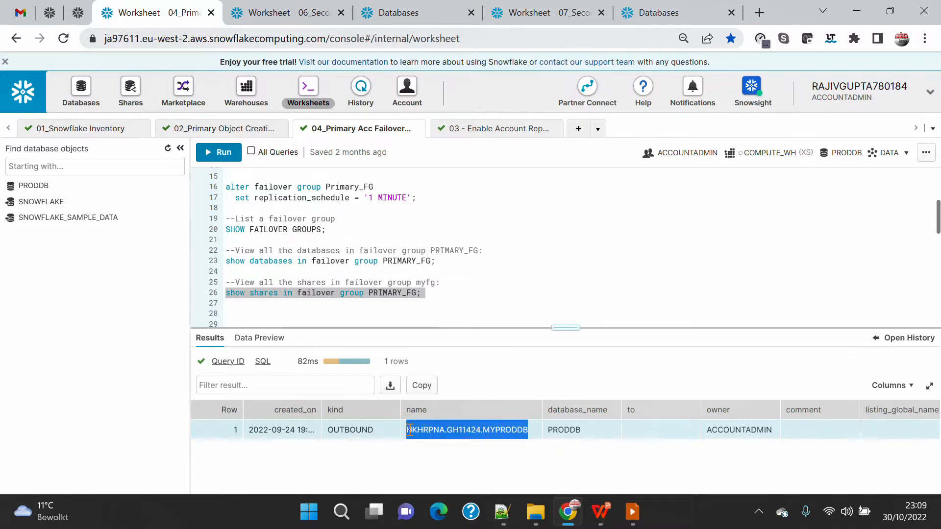
double_click(347, 430)
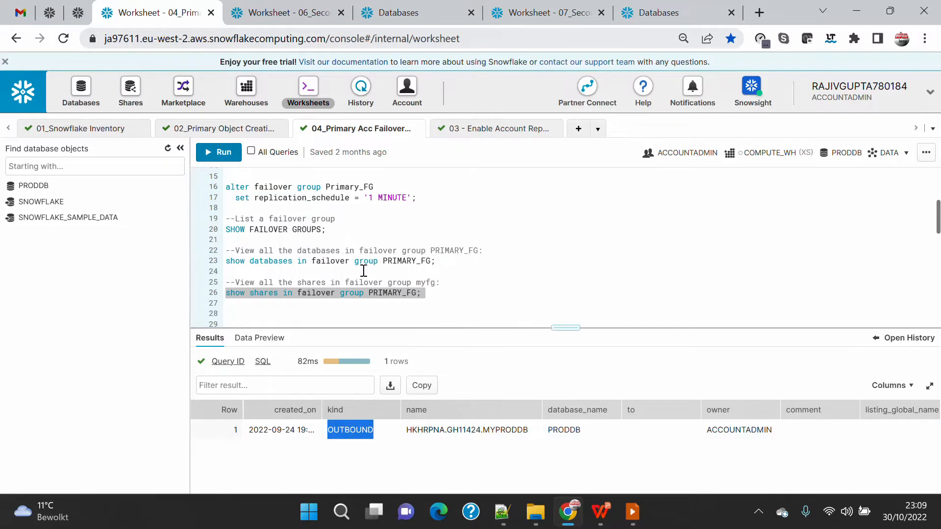
Review the three worksheet statements that list the failover groups and the databases and shares in PRIMARY_FG
scroll(363, 270, "up", 3)
scroll(363, 270, "down", 3)
left_click_drag(448, 293, 201, 218)
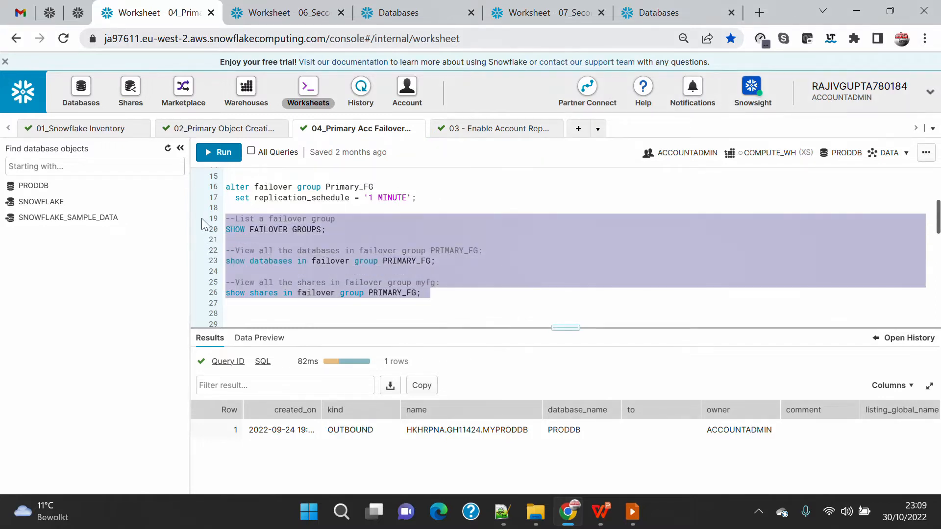
scroll(477, 257, "down", 2)
scroll(462, 248, "up", 2)
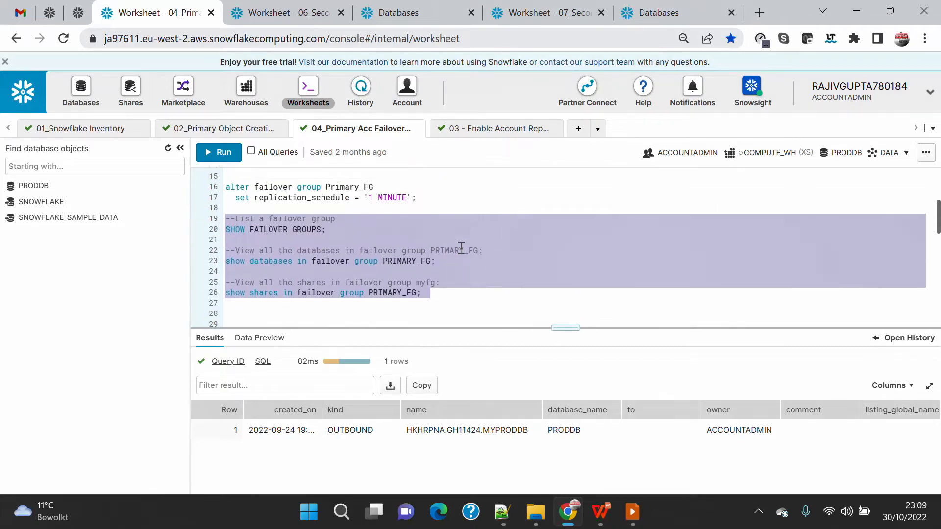
Switch to the 06_Secondary1 failover group worksheet on the Azure account and run the use role accountadmin statement
left_click(283, 11)
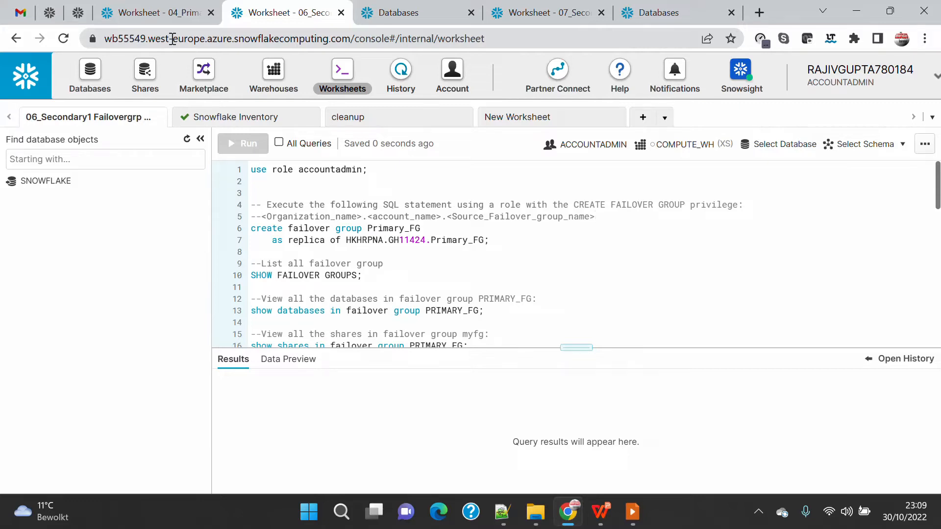
left_click_drag(381, 170, 183, 171)
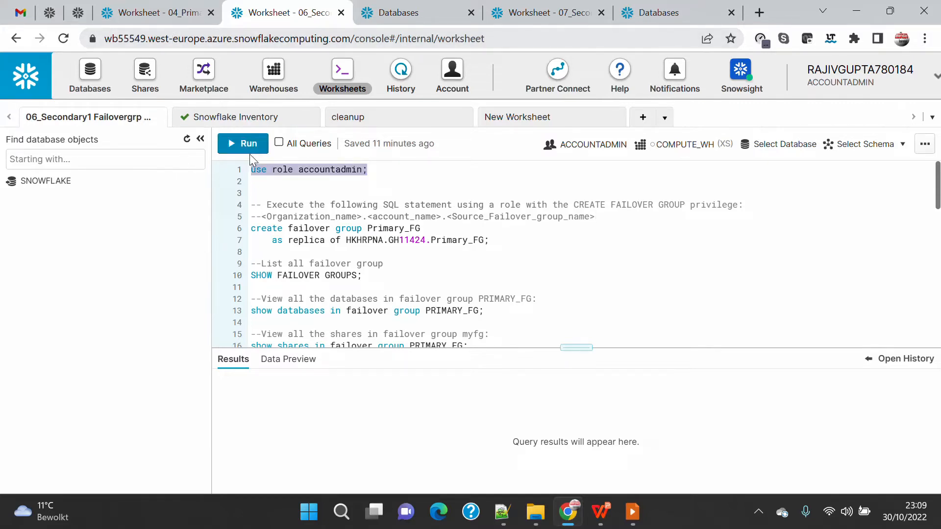
left_click(248, 145)
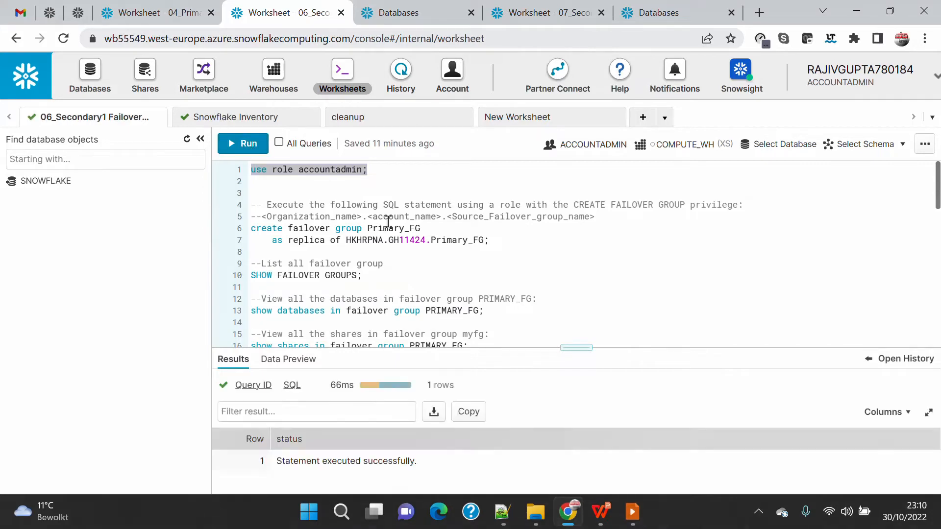
Review the create failover group Primary_FG as replica statement, matching its organization, account and source failover group parts to the comment's pattern
left_click(252, 231)
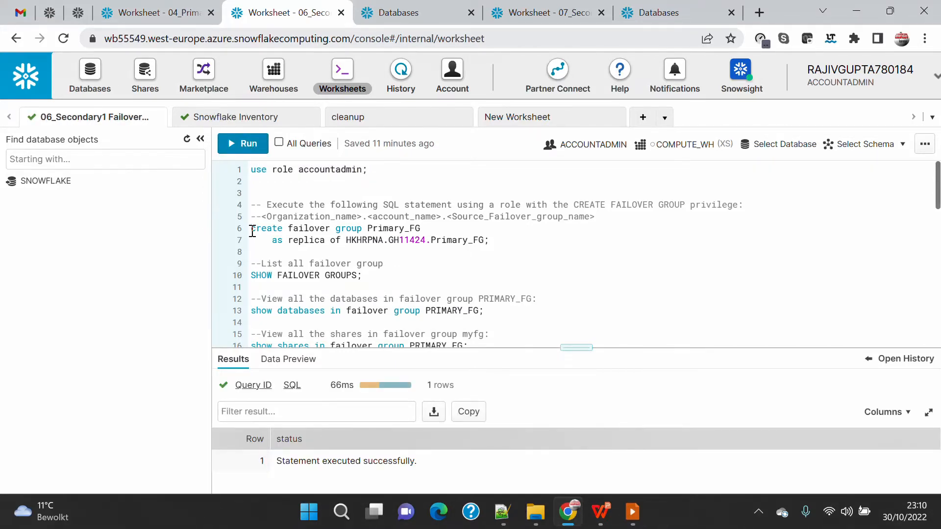
left_click_drag(252, 231, 442, 228)
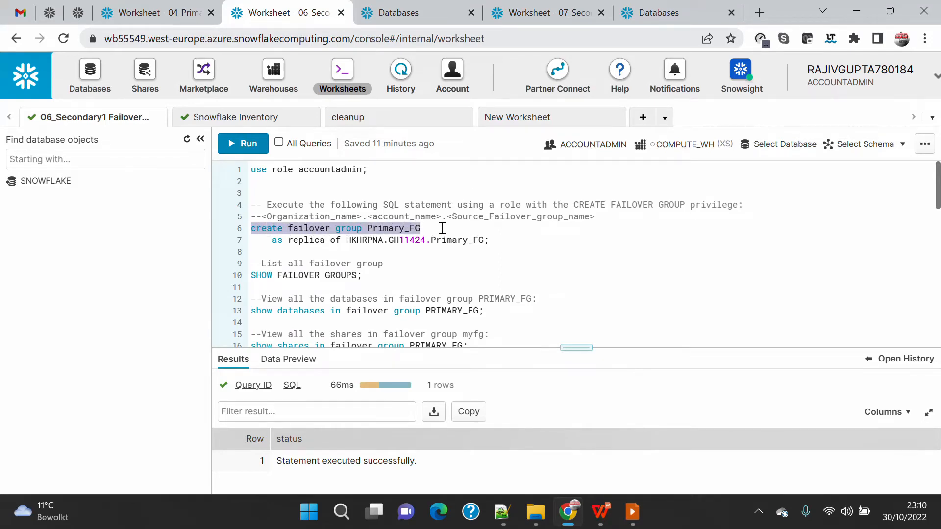
double_click(366, 240)
double_click(410, 240)
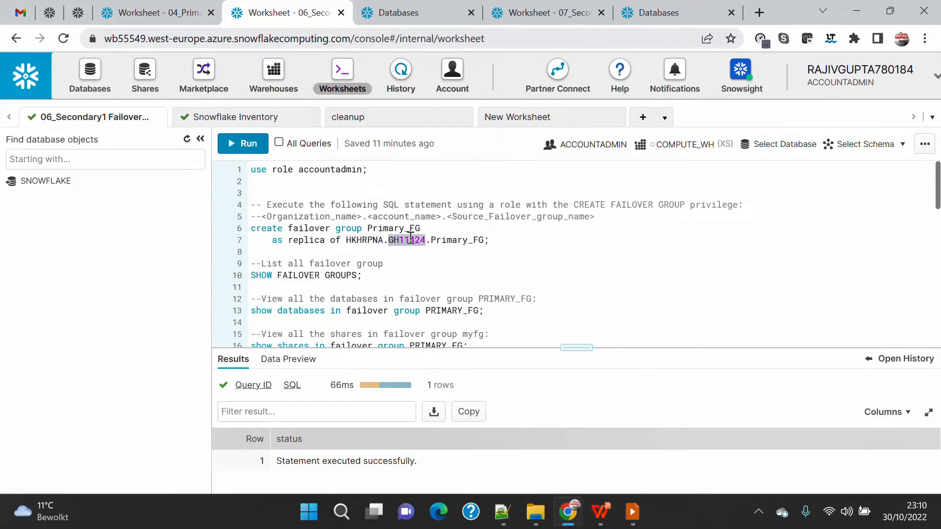
double_click(467, 240)
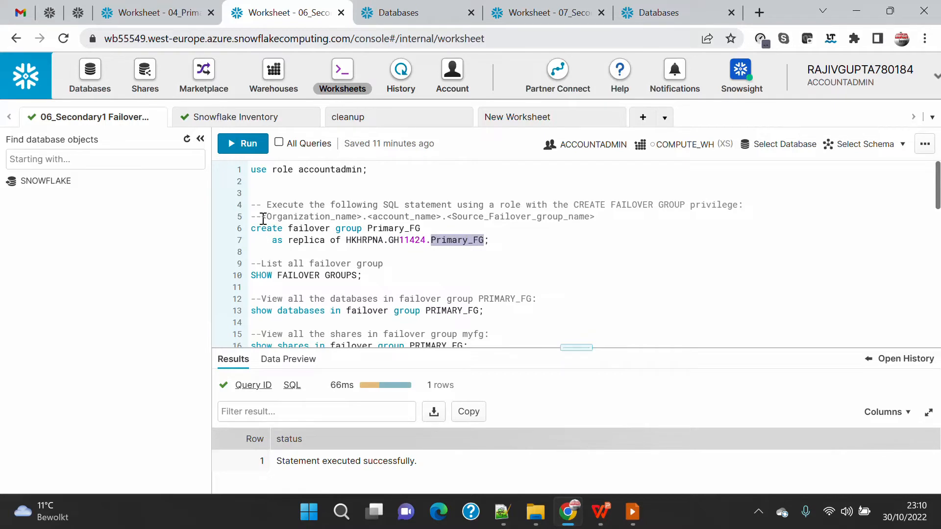
left_click_drag(263, 219, 645, 216)
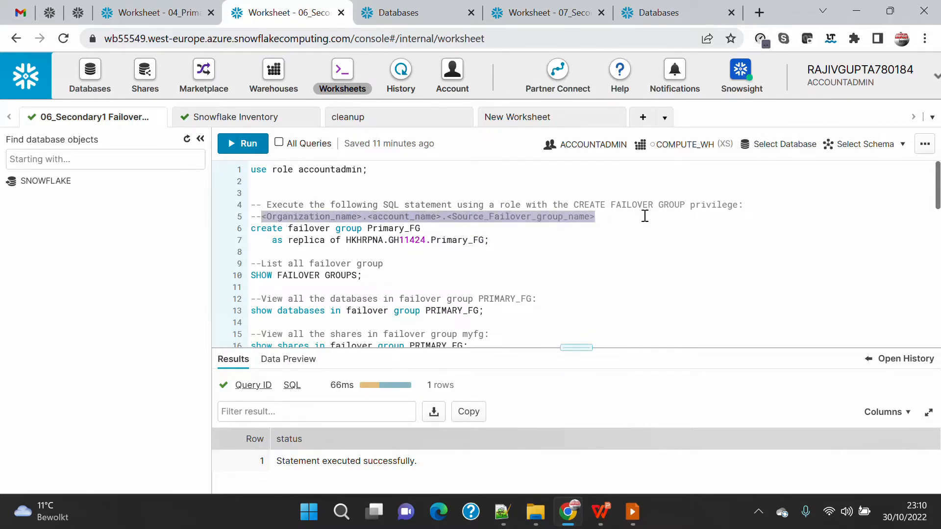
left_click_drag(491, 239, 223, 237)
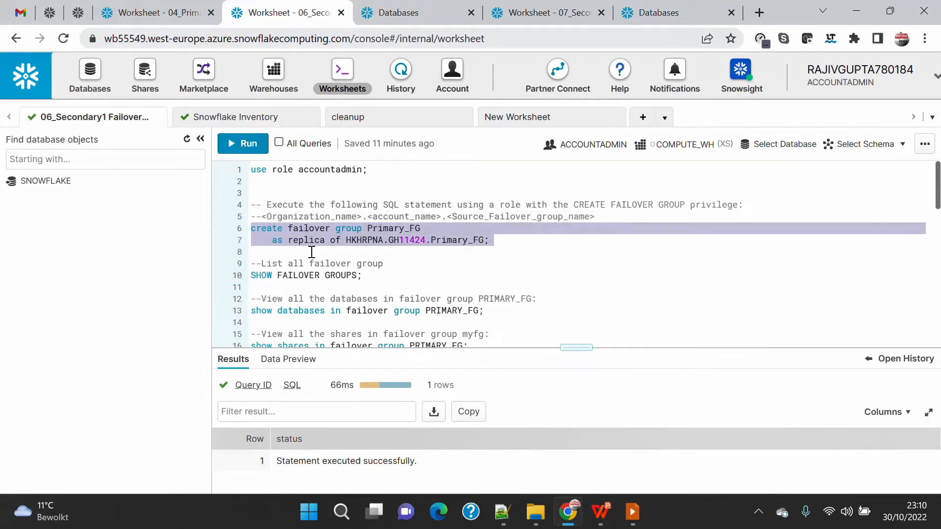
Run SHOW FAILOVER GROUPS, and create failover group Primary_FG on this secondary account as a replica of the primary account's Primary_FG
left_click_drag(380, 275, 195, 279)
left_click(239, 147)
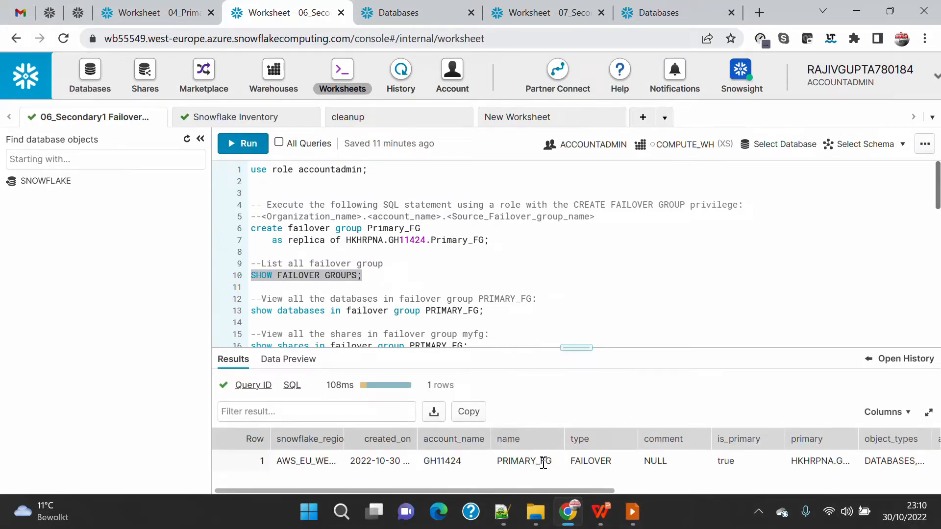
left_click_drag(504, 240, 237, 233)
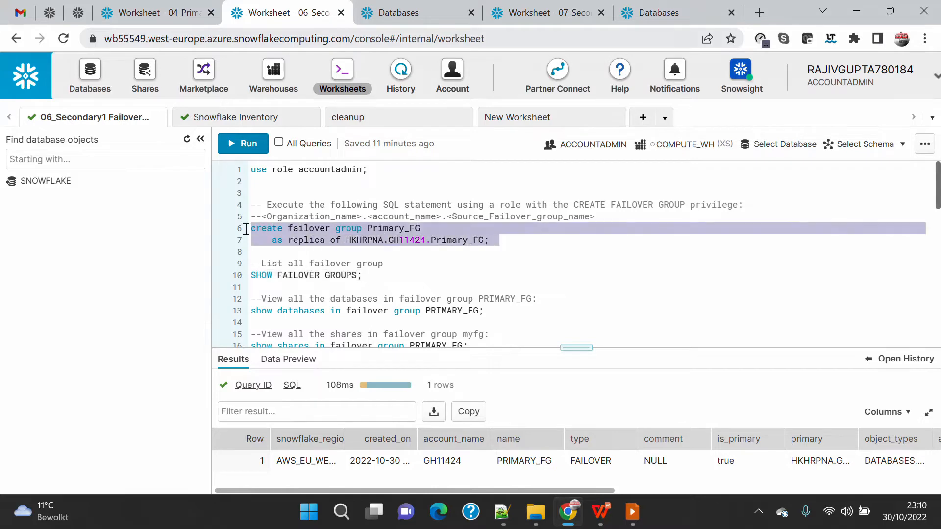
left_click(244, 143)
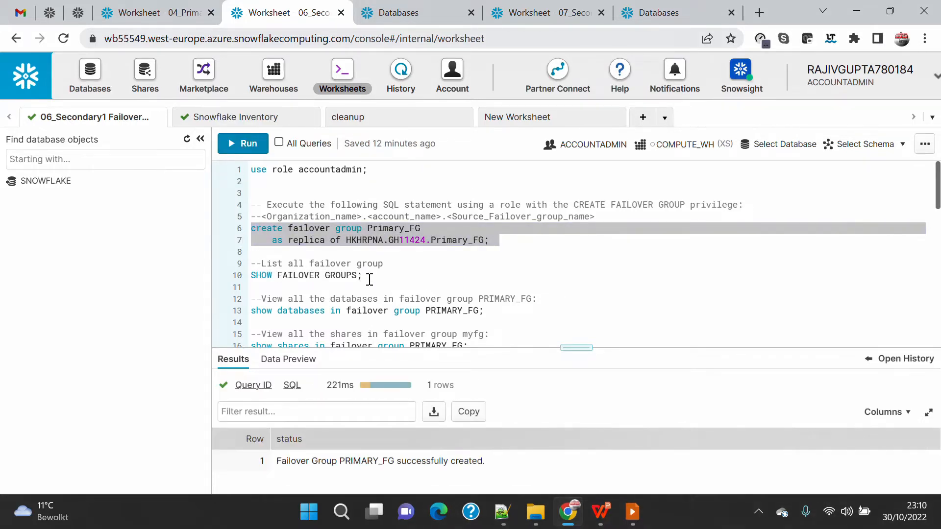
Rerun SHOW FAILOVER GROUPS and enlarge the results area to check the account name of each PRIMARY_FG entry
left_click_drag(367, 275, 236, 276)
left_click(244, 143)
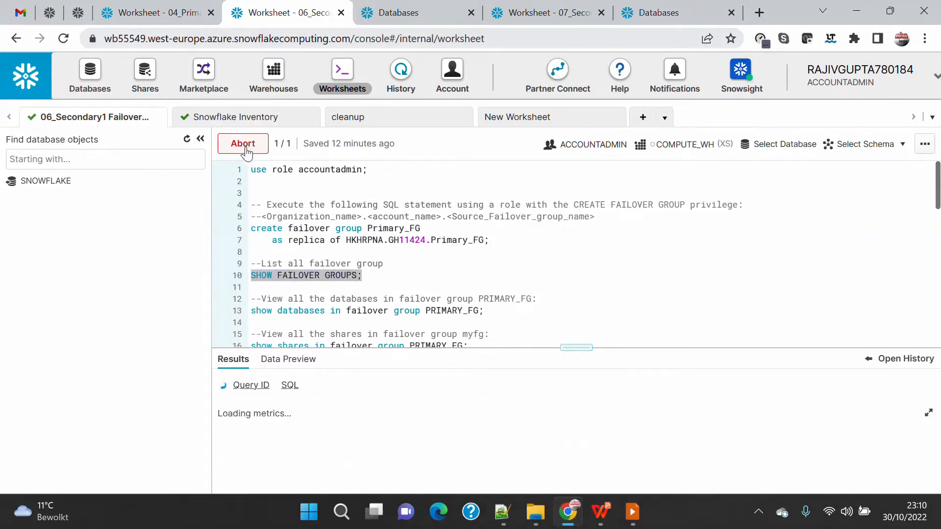
left_click_drag(583, 347, 566, 258)
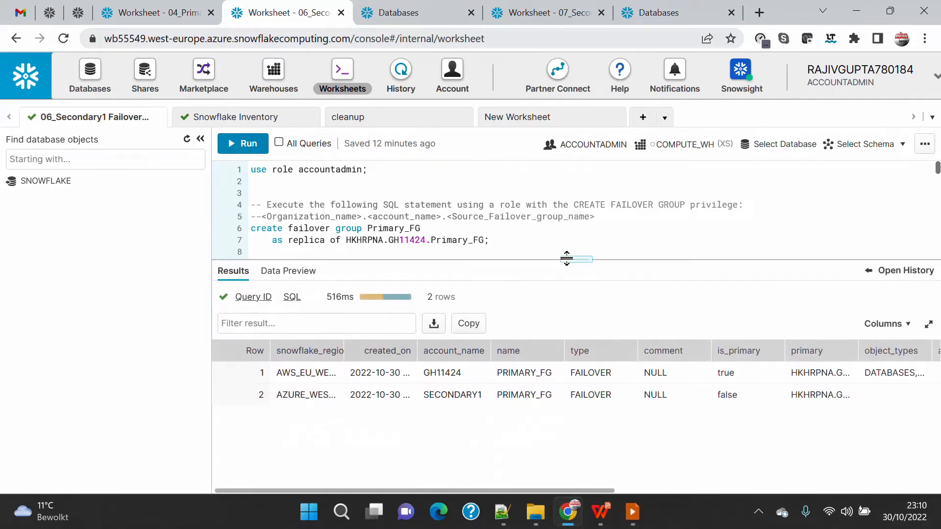
double_click(450, 372)
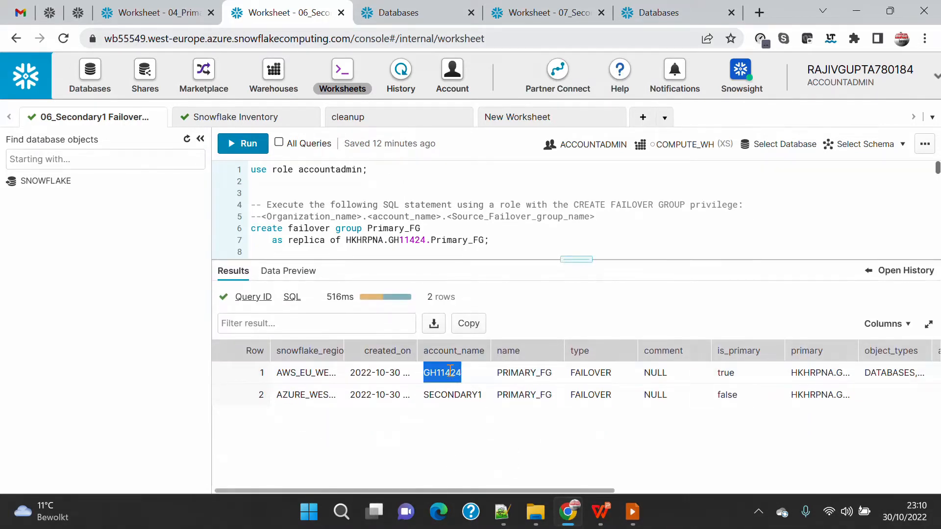
double_click(452, 395)
Enlarge the editor area again, run the show databases in failover group PRIMARY_FG statement and check the database name
left_click(575, 260)
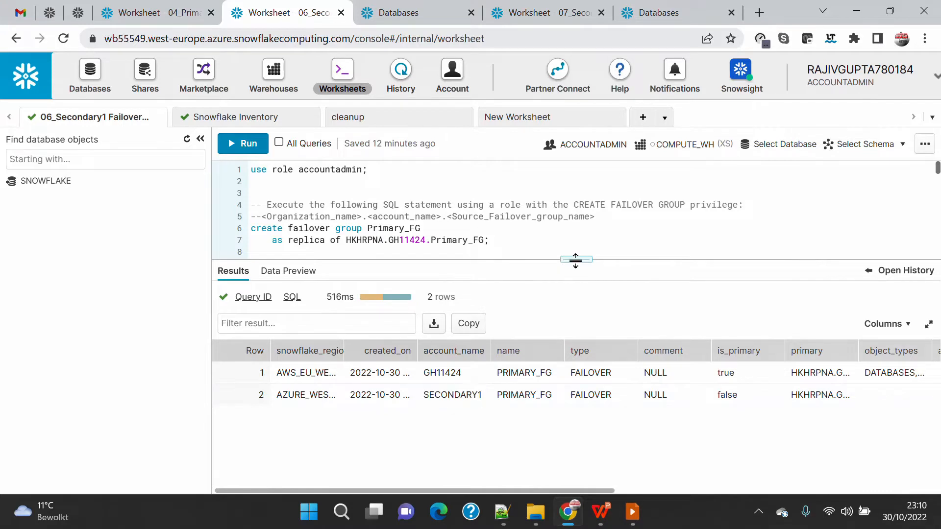
left_click_drag(575, 260, 578, 343)
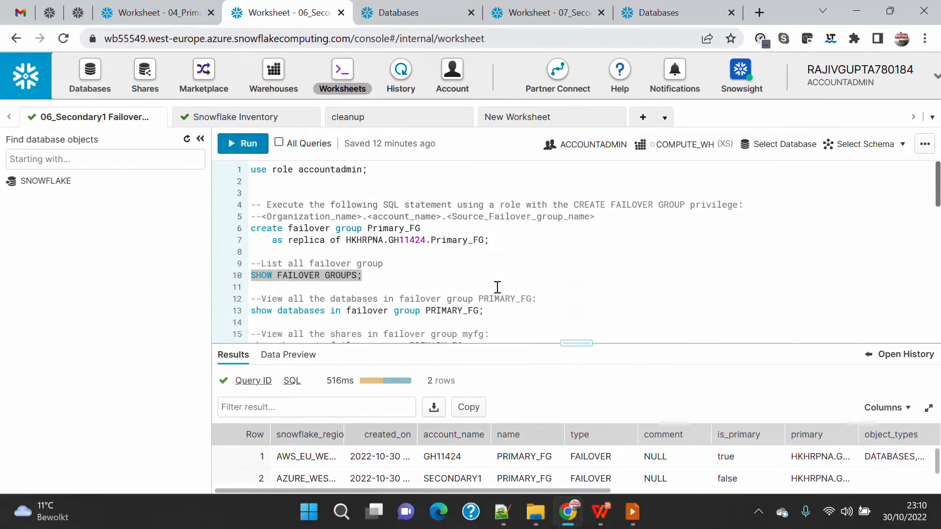
scroll(497, 287, "down", 2)
left_click_drag(488, 237, 239, 244)
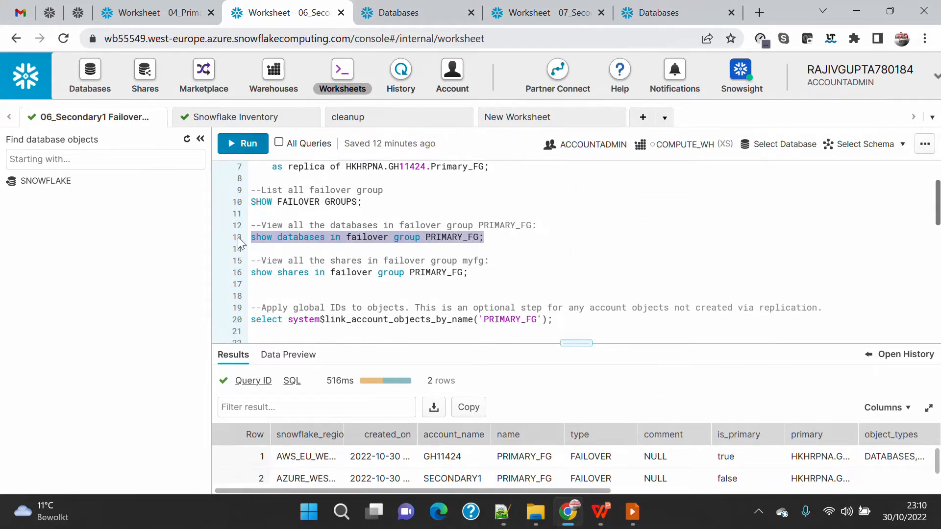
left_click(251, 151)
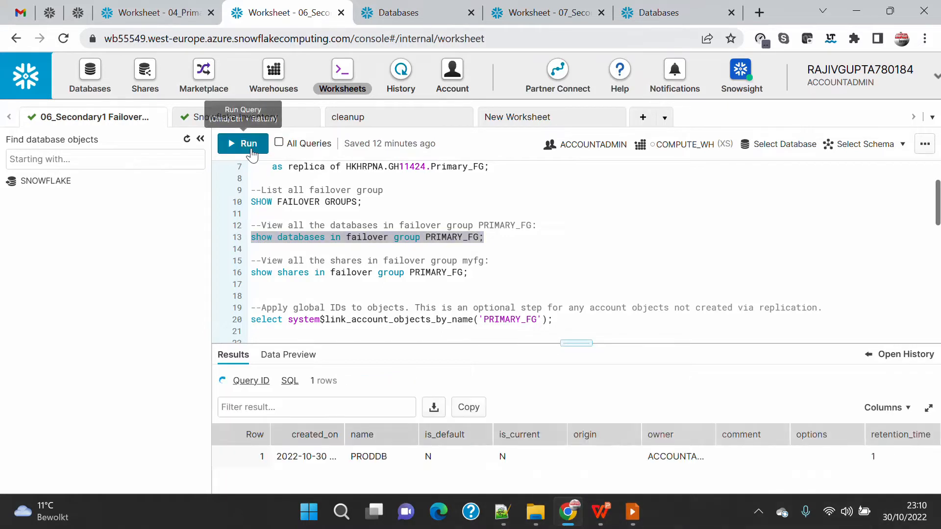
left_click(372, 457)
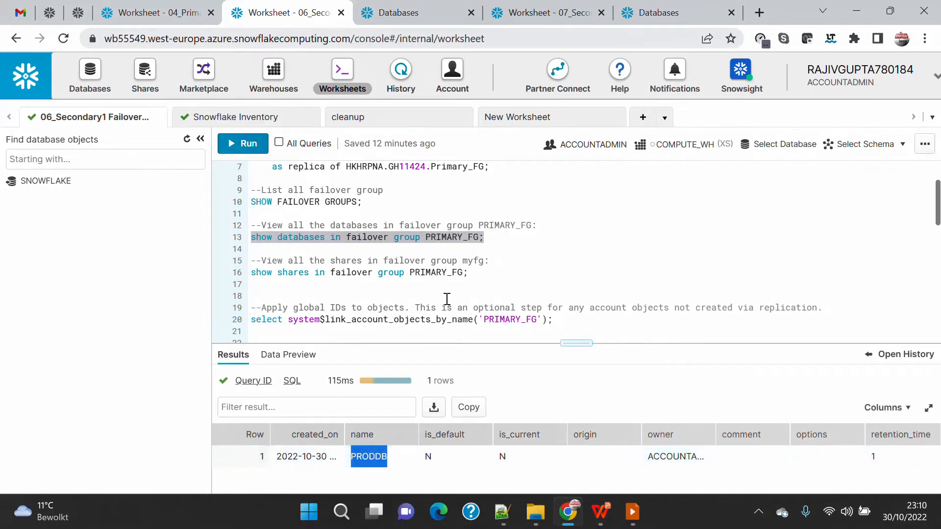
Run the show shares in failover group PRIMARY_FG statement on the first secondary account
left_click_drag(469, 273, 249, 273)
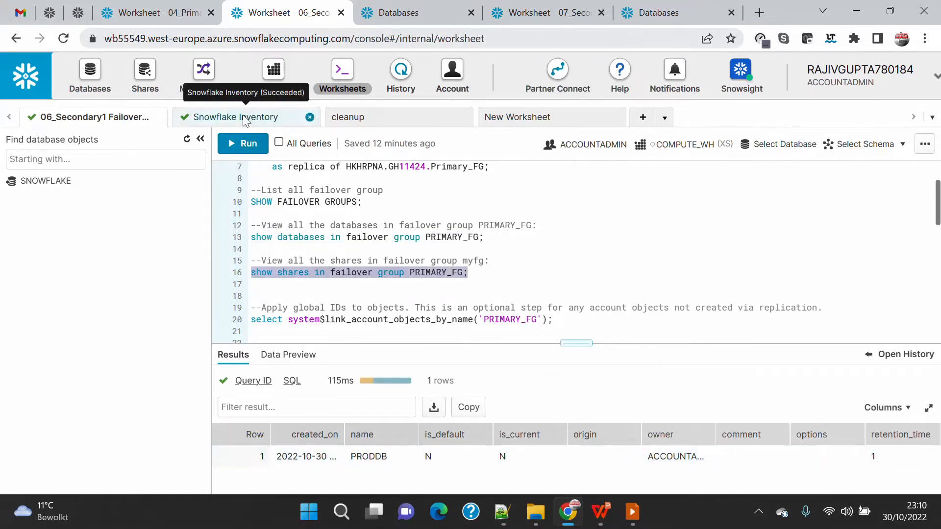
left_click(243, 145)
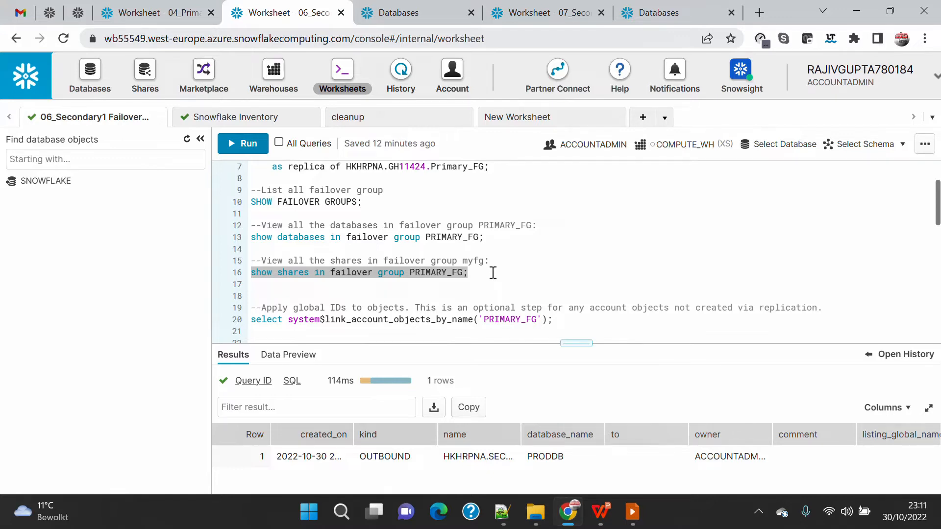
scroll(491, 273, "up", 2)
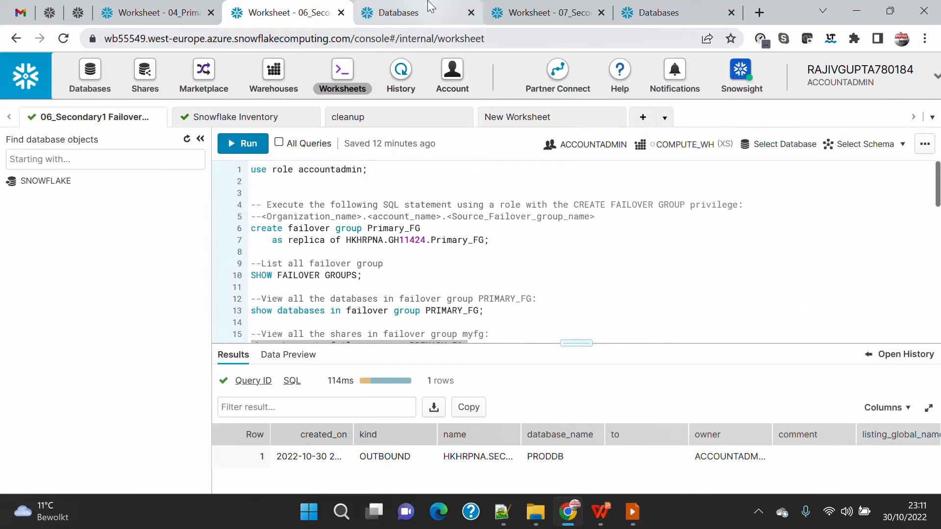
In the 07_Secondary2 worksheet on the GCP account, run use role accountadmin and create Primary_FG as a replica of the primary account's Primary_FG
left_click(543, 11)
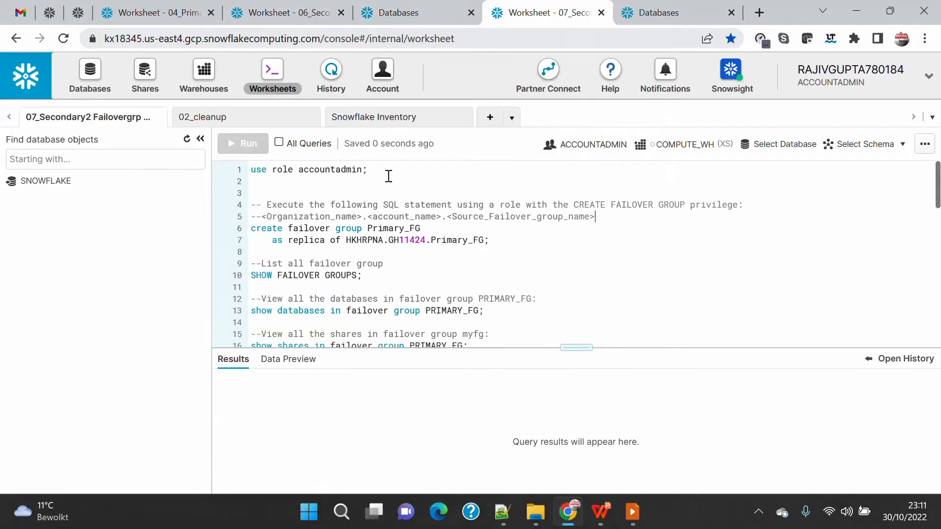
left_click_drag(387, 171, 211, 173)
left_click(241, 143)
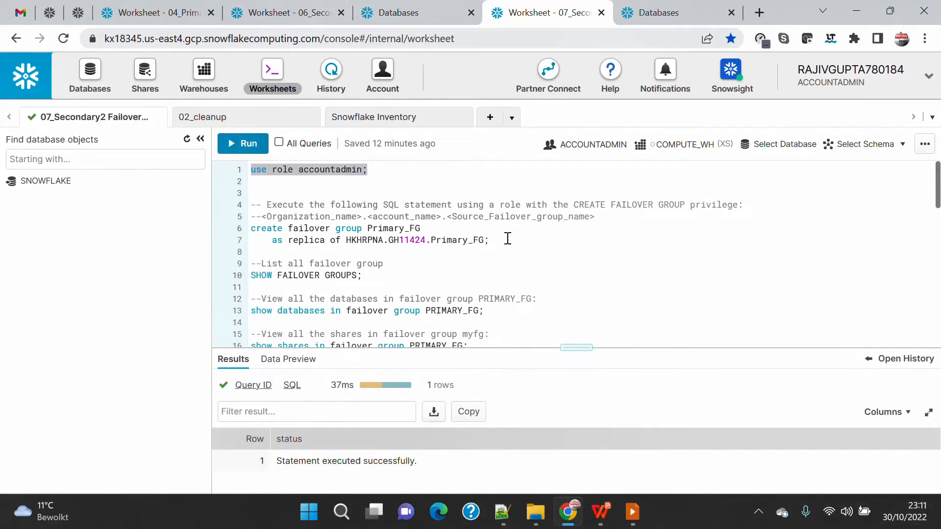
left_click_drag(507, 239, 236, 229)
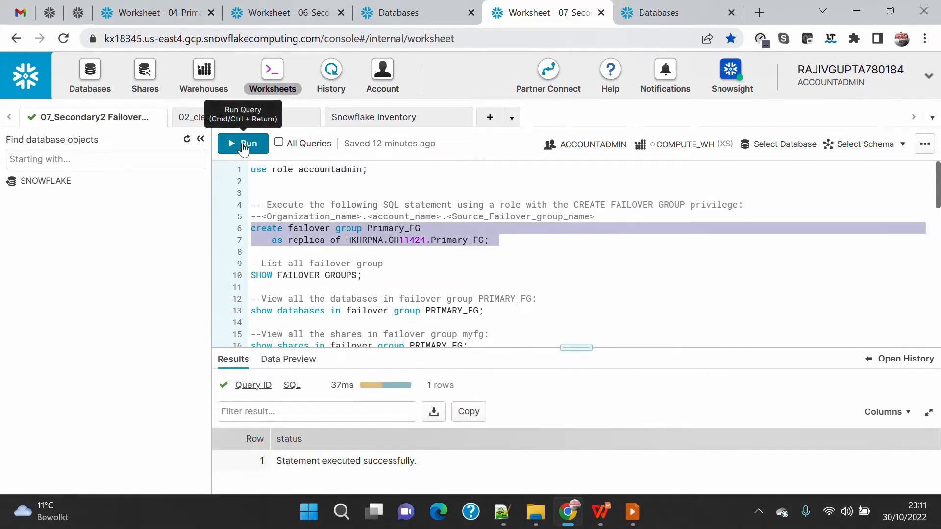
left_click(244, 146)
Run SHOW FAILOVER GROUPS on the second secondary account, and enlarge the results area and account_name column to compare all entries
left_click_drag(363, 274, 251, 276)
left_click(245, 145)
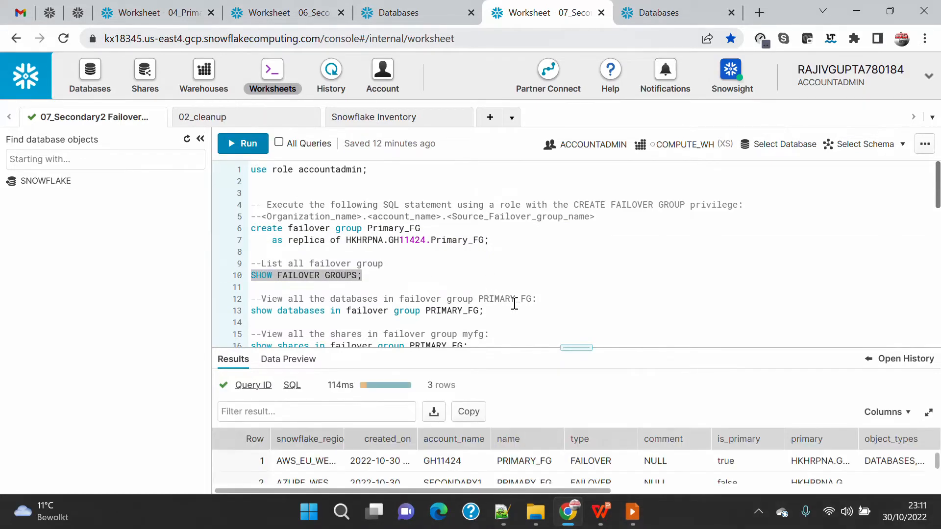
left_click_drag(572, 345, 556, 239)
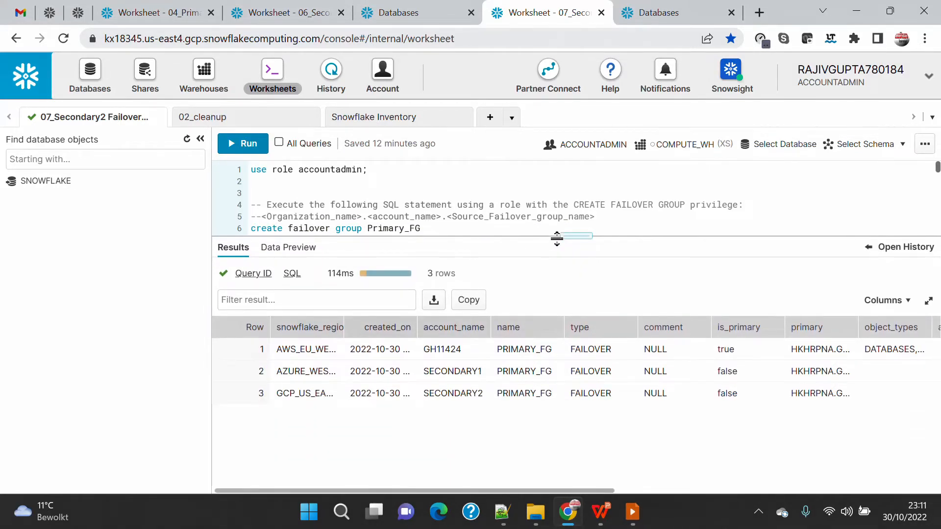
left_click_drag(490, 327, 500, 328)
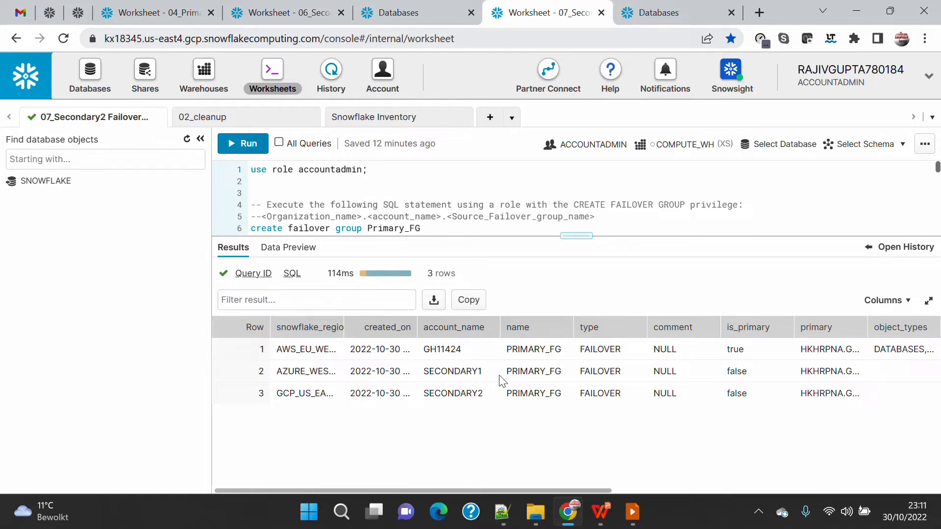
Check the SECONDARY2 replica's secondary state and full next scheduled refresh time, and rerun SHOW FAILOVER GROUPS
left_click_drag(576, 236, 575, 303)
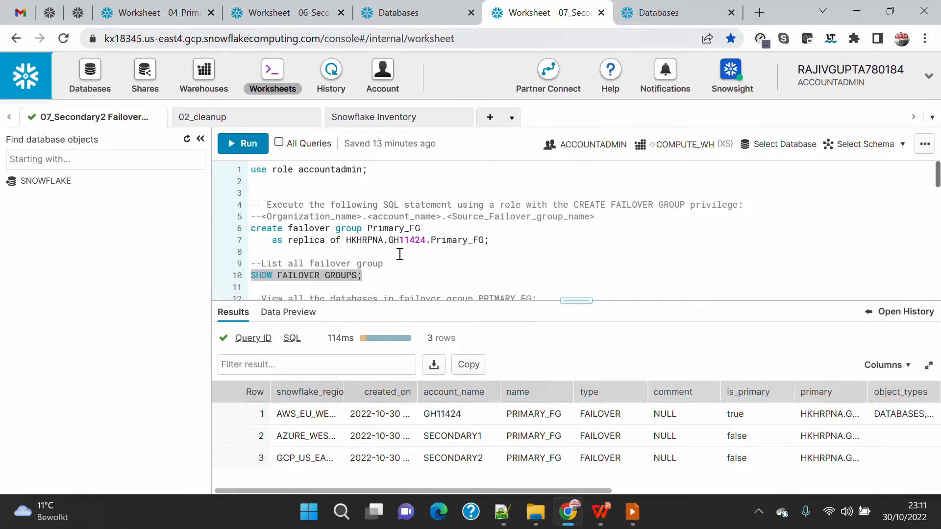
left_click_drag(551, 492, 932, 493)
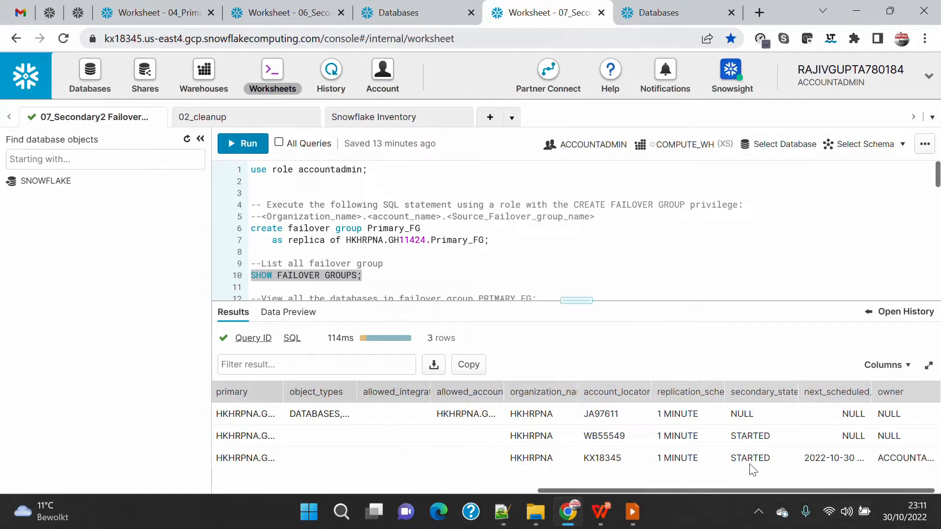
left_click_drag(737, 458, 805, 477)
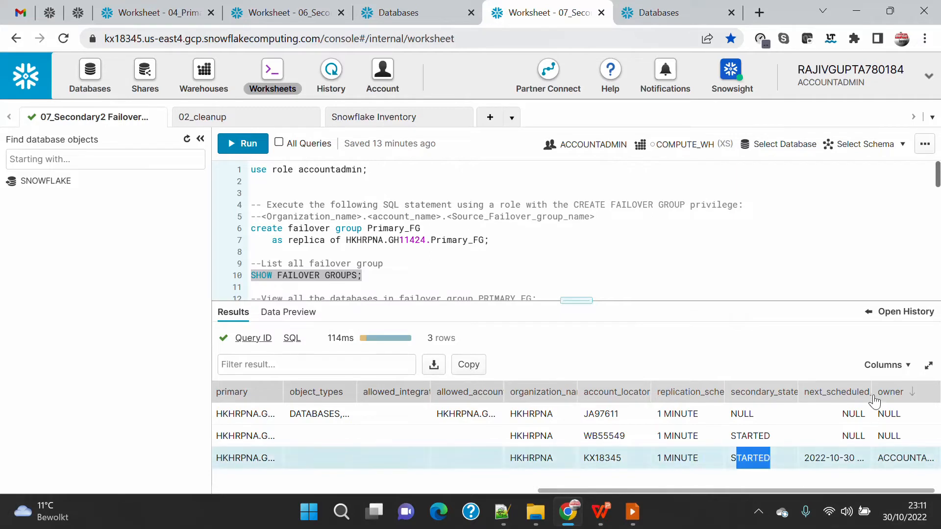
left_click_drag(871, 392, 937, 392)
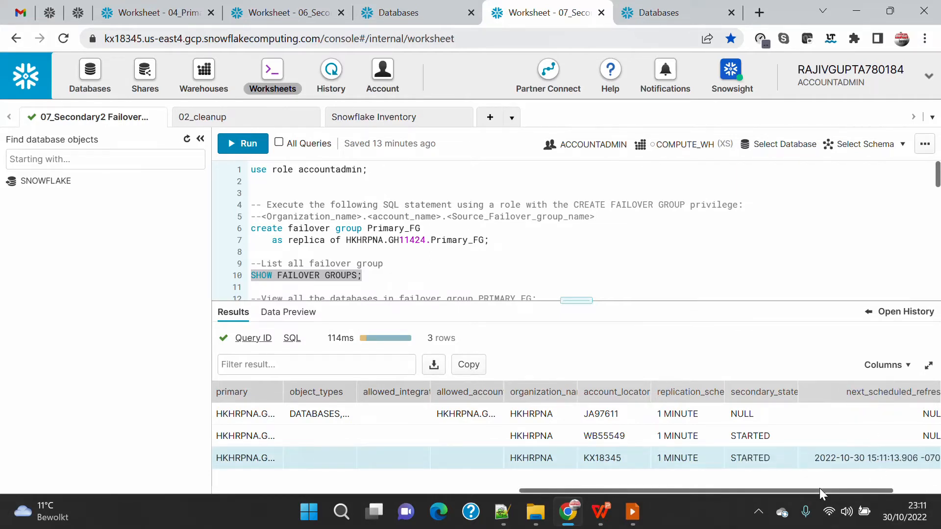
left_click_drag(819, 490, 864, 490)
left_click_drag(783, 457, 857, 459)
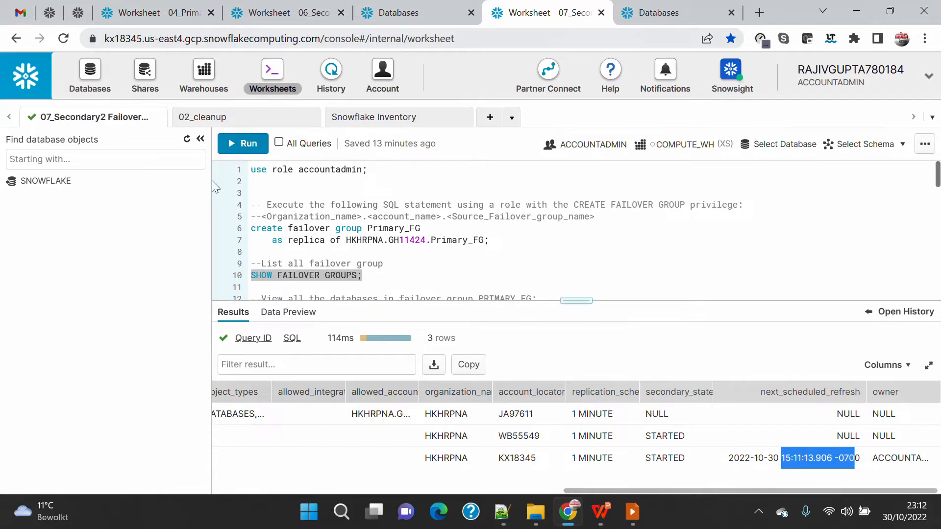
left_click(244, 145)
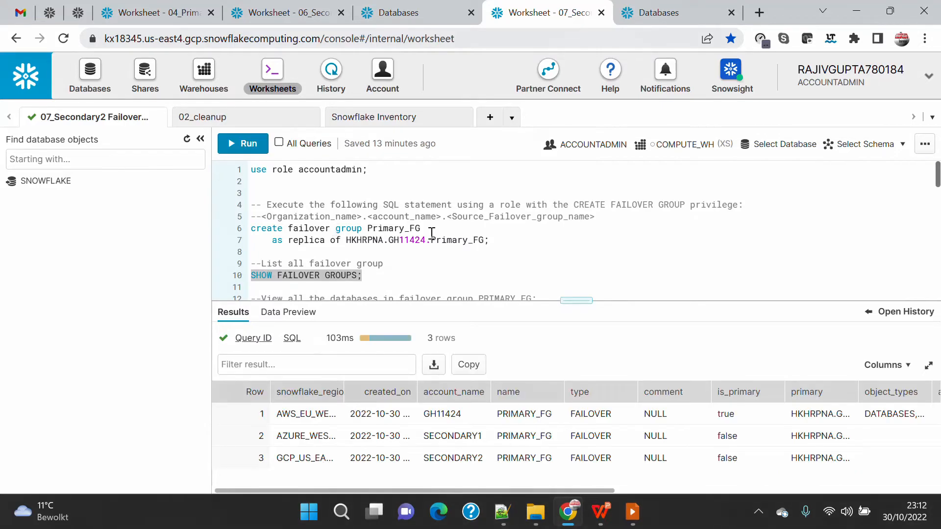
Run the show databases and show shares statements for failover group PRIMARY_FG on the second secondary account
scroll(431, 233, "down", 2)
scroll(431, 232, "up", 2)
scroll(431, 232, "down", 2)
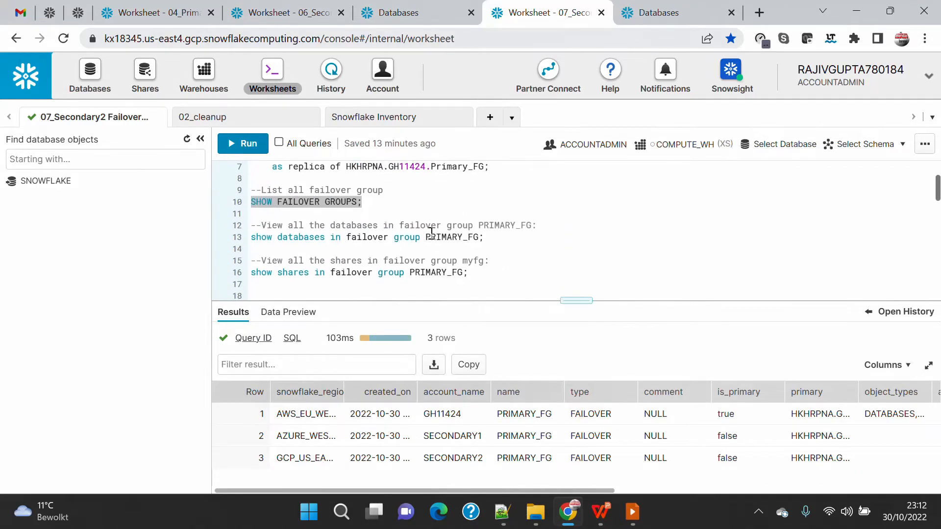
left_click_drag(510, 235, 250, 237)
left_click(242, 144)
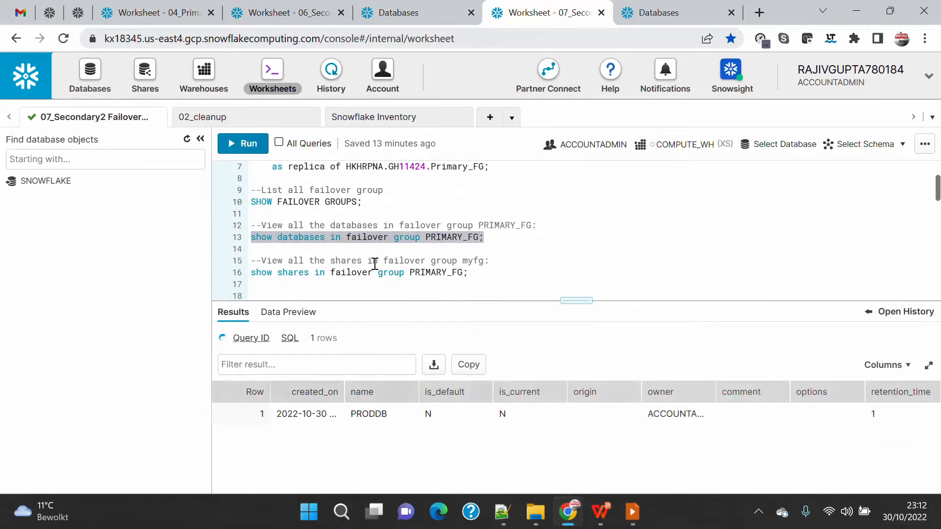
left_click_drag(513, 279, 225, 277)
left_click(243, 150)
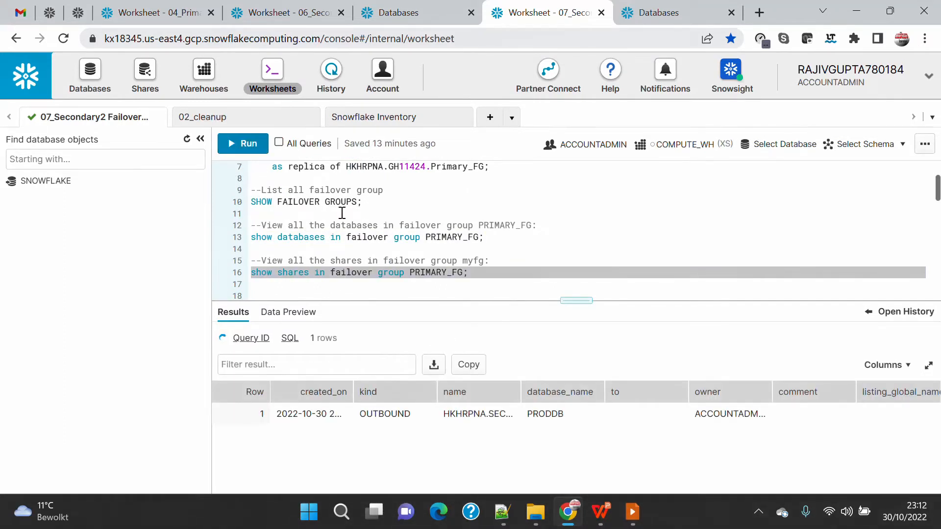
Rerun SHOW FAILOVER GROUPS on the second secondary account and collapse the object browser to widen the results
left_click_drag(362, 201, 234, 204)
left_click(243, 144)
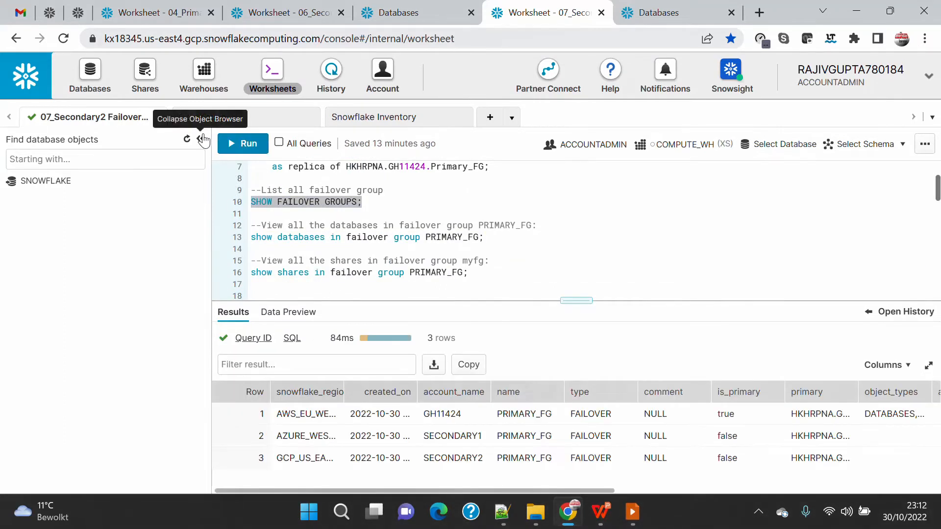
left_click(200, 138)
Compare the secondary_state values of all three accounts and widen the next scheduled refresh column to read its full time
left_click_drag(449, 490, 811, 490)
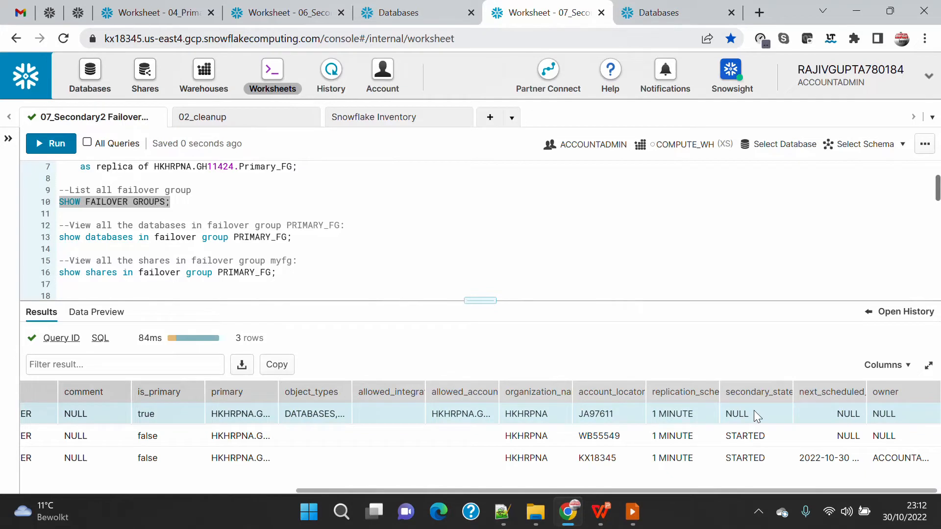
double_click(791, 392)
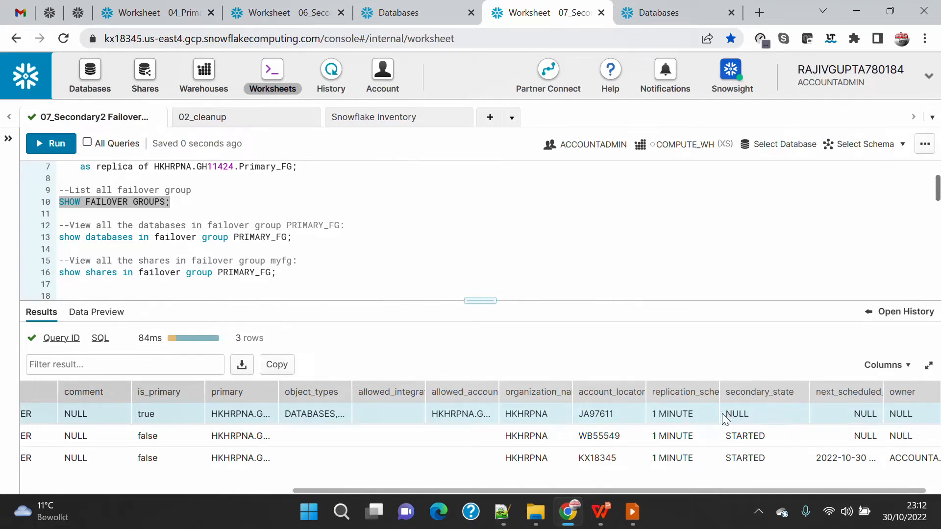
left_click_drag(725, 418, 769, 420)
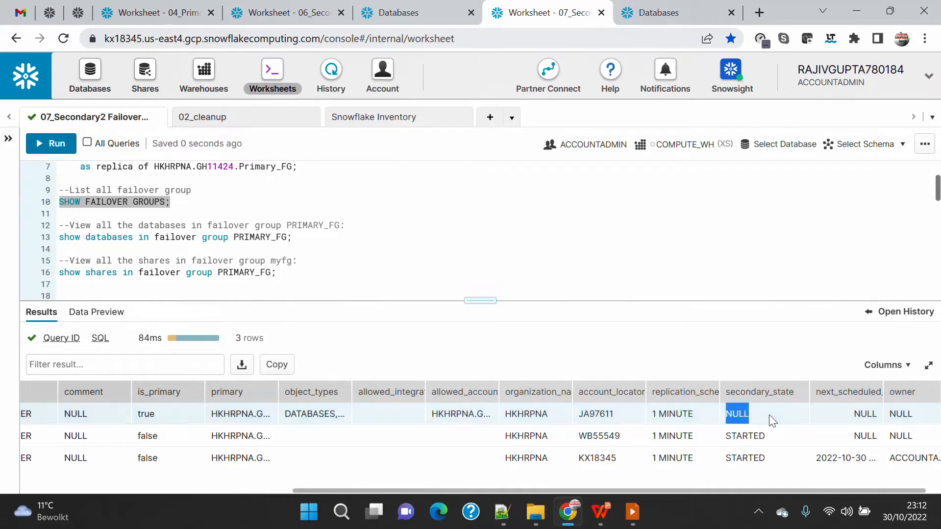
double_click(749, 435)
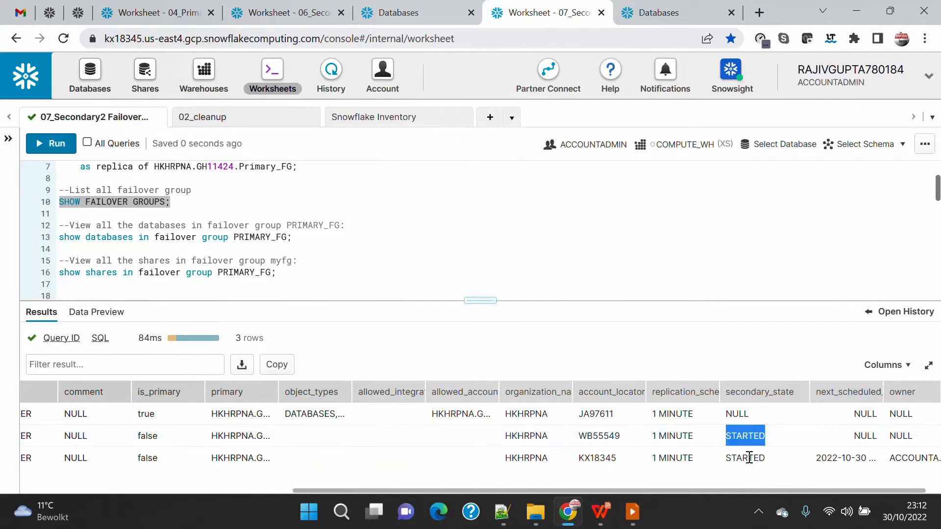
double_click(749, 458)
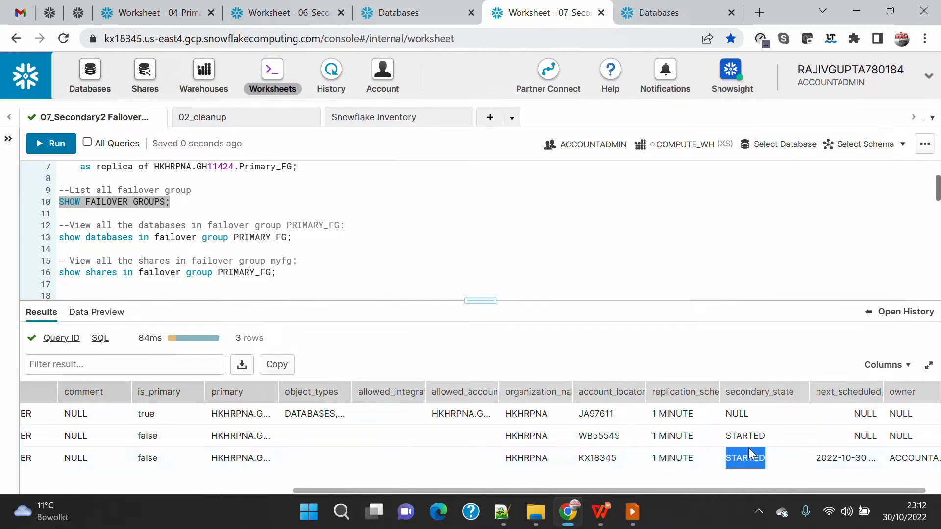
double_click(749, 435)
double_click(748, 457)
double_click(883, 392)
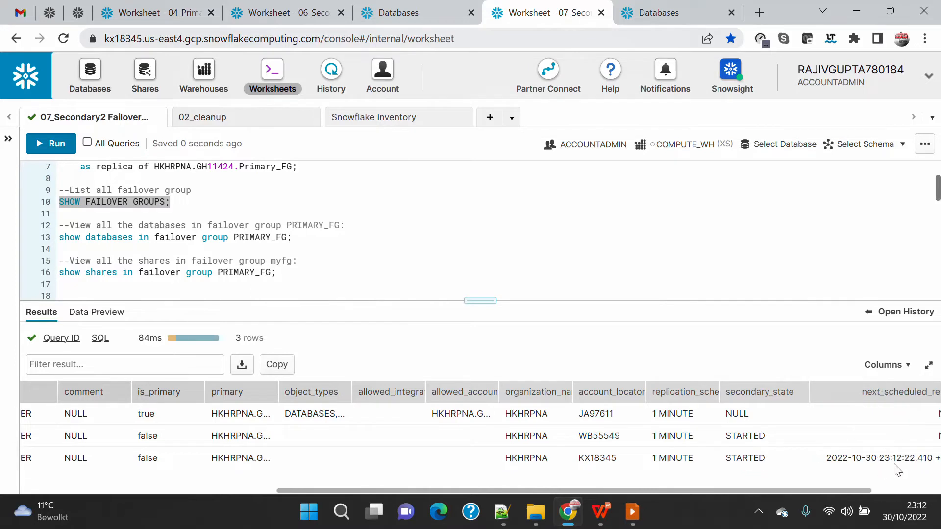
left_click_drag(869, 492, 521, 493)
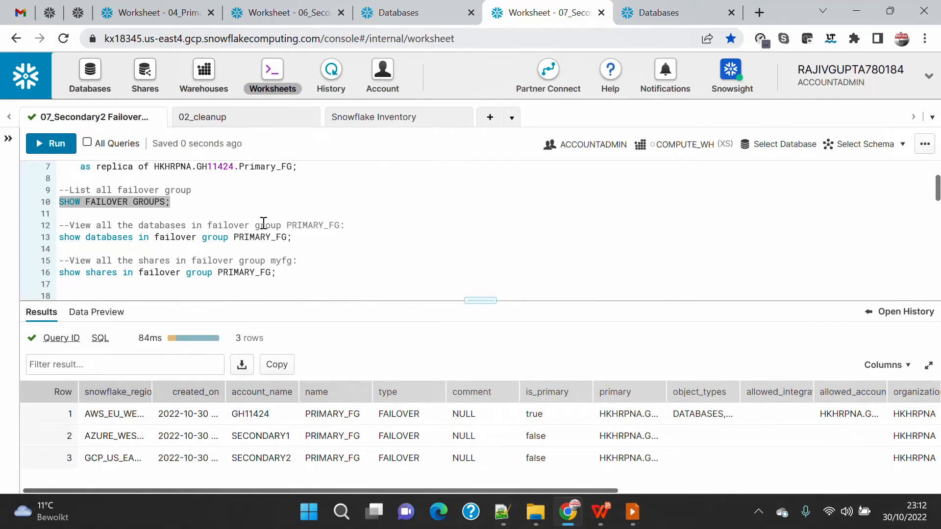
Review the Primary_FG creation and replication schedule statements in the 04_Primary worksheet on the AWS primary account
left_click(159, 14)
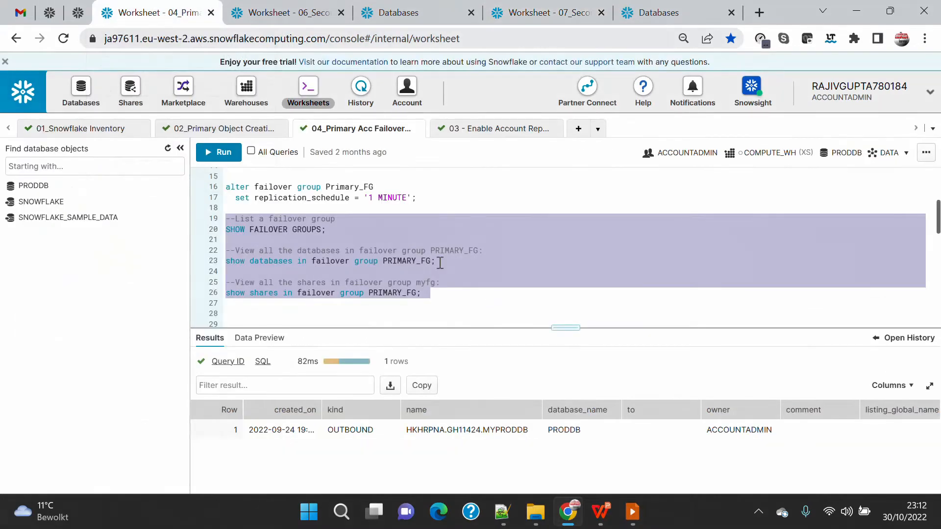
scroll(450, 256, "down", 2)
scroll(450, 256, "up", 4)
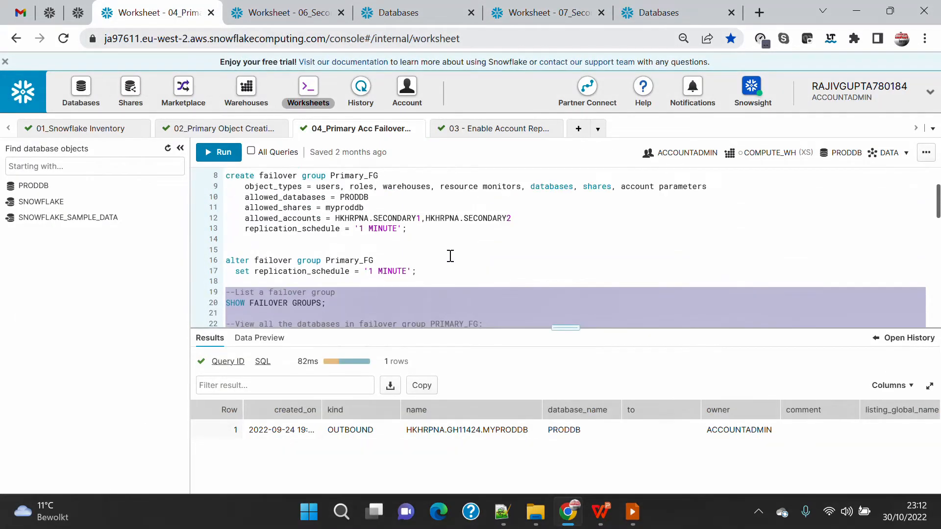
On the Azure secondary account, refresh the object browser and expand PRODDB's DATA schema to check its replicated tables and views
left_click(230, 10)
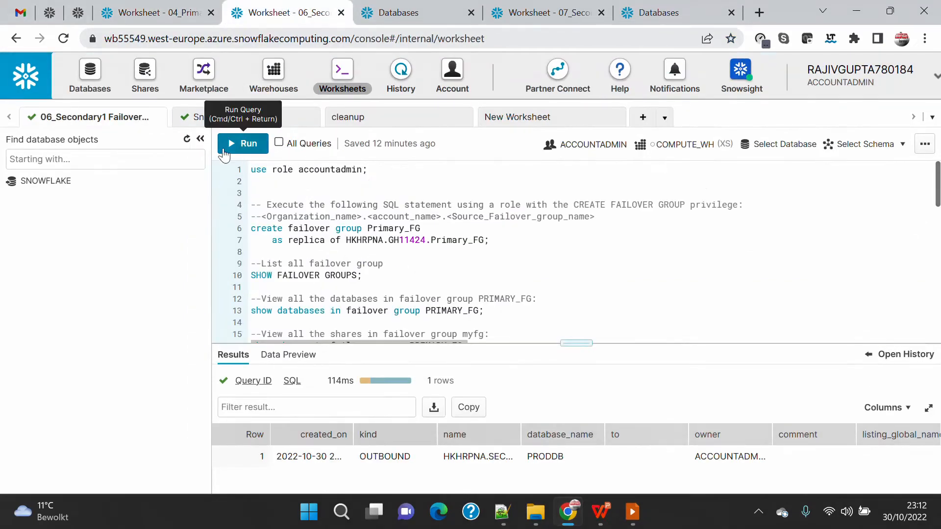
left_click(187, 142)
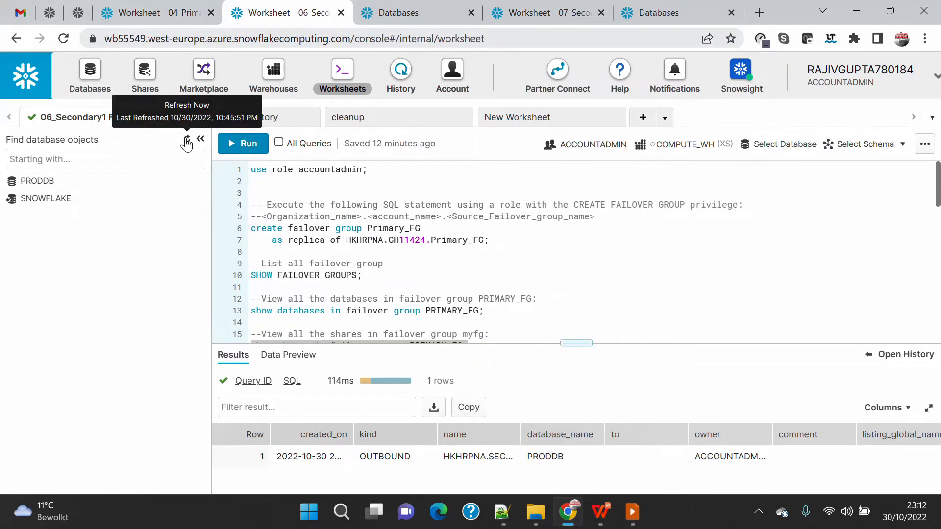
left_click(186, 142)
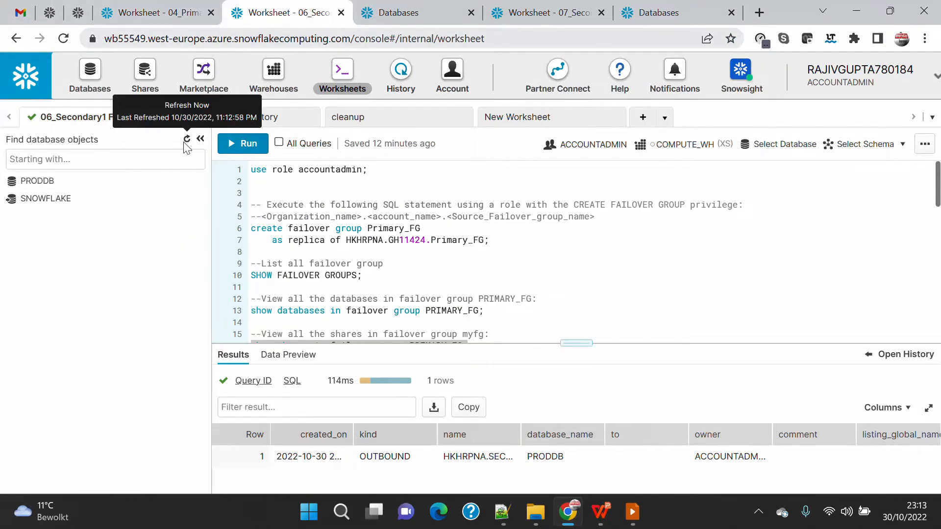
mouse_move(39, 186)
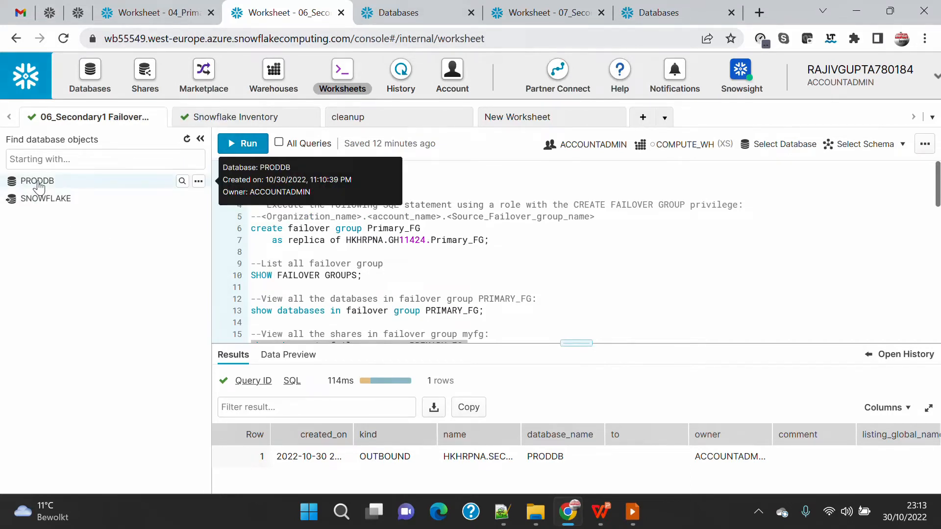
left_click(39, 186)
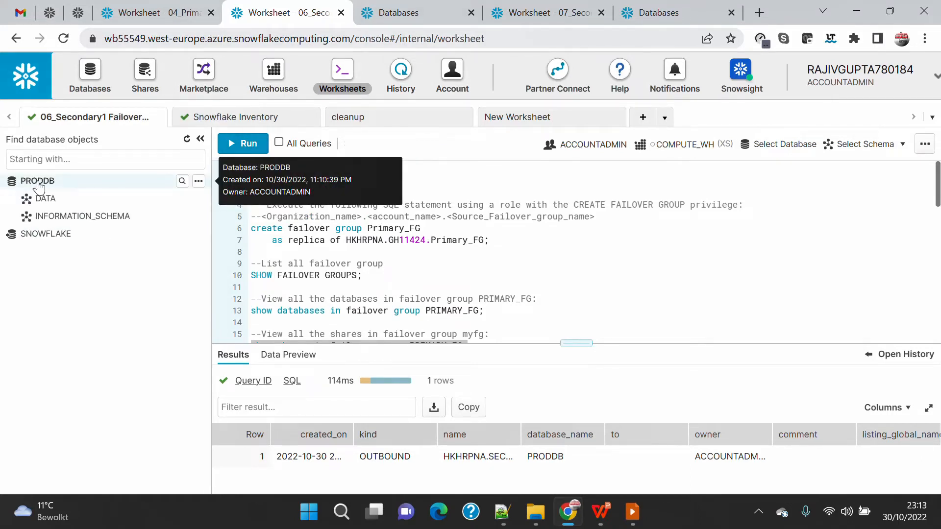
mouse_move(54, 202)
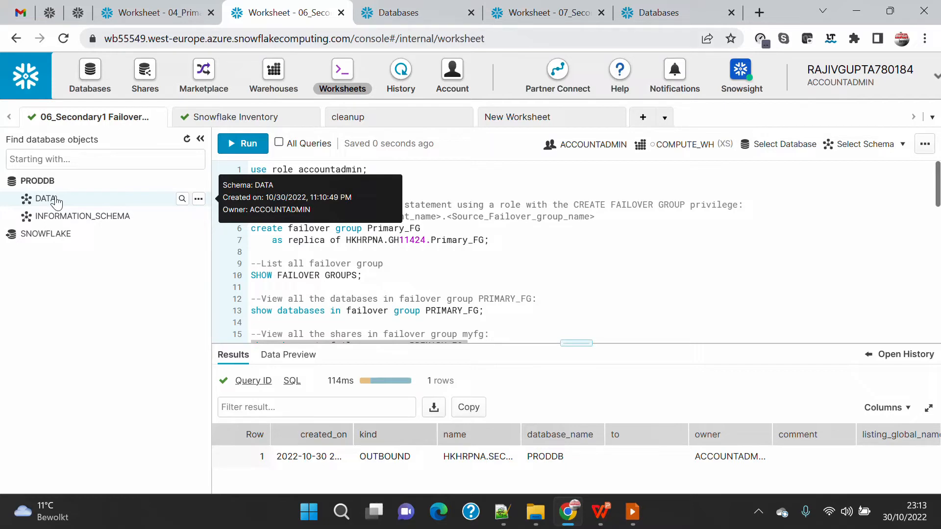
left_click(51, 201)
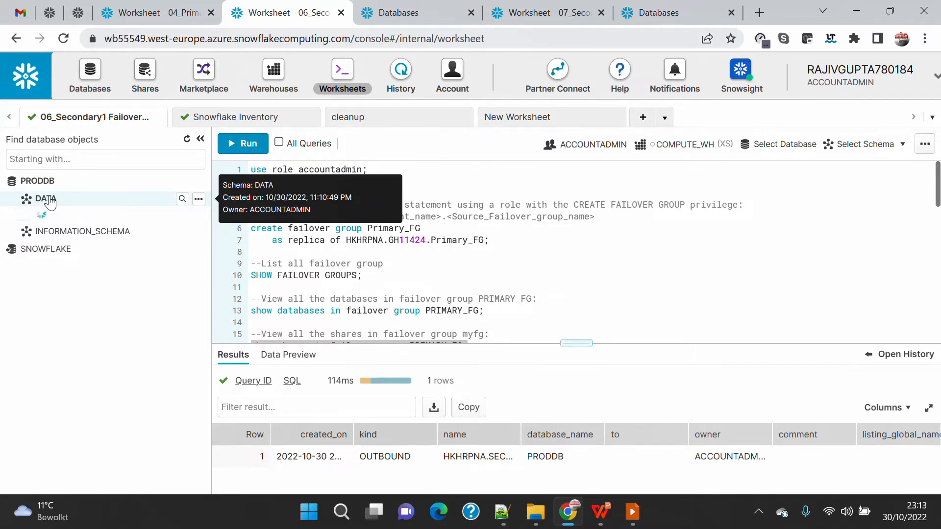
mouse_move(140, 256)
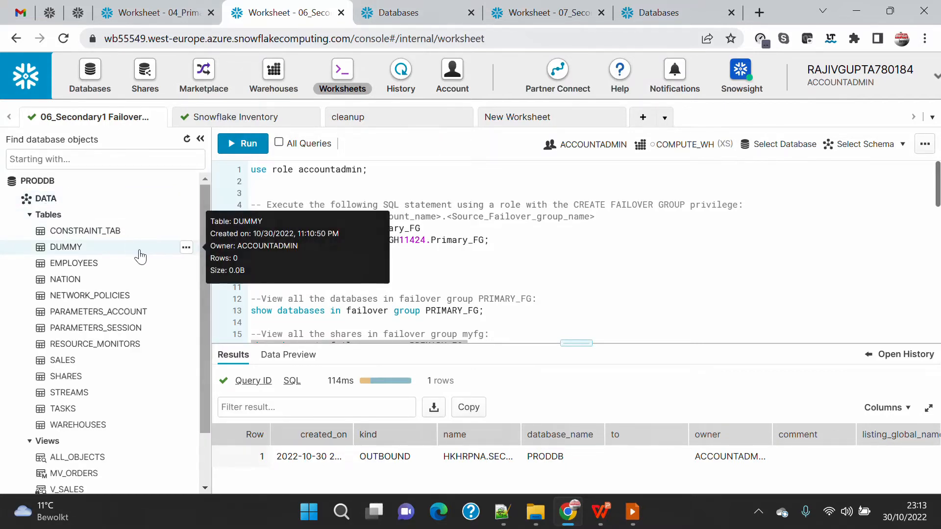
On the AWS primary account, check the region in the account URL and expand PRODDB to list the DATA schema's objects
left_click(144, 11)
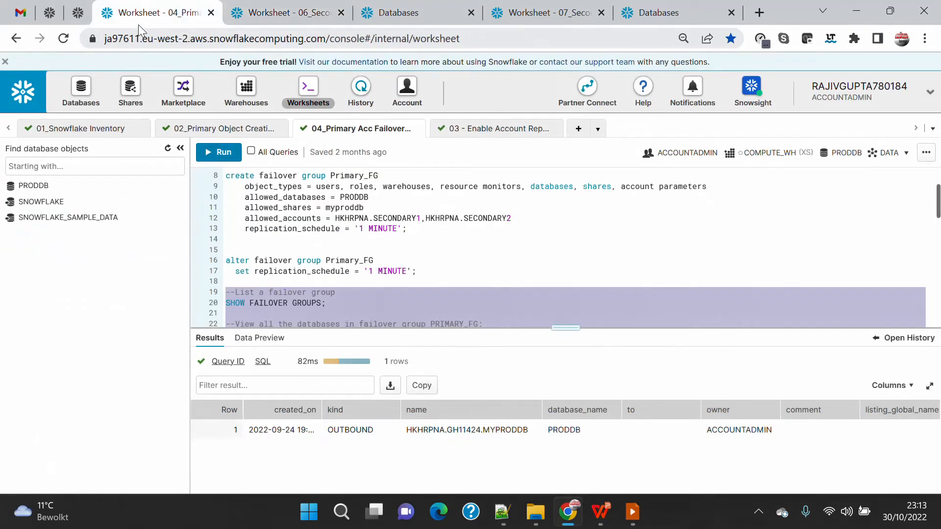
left_click_drag(104, 38, 167, 39)
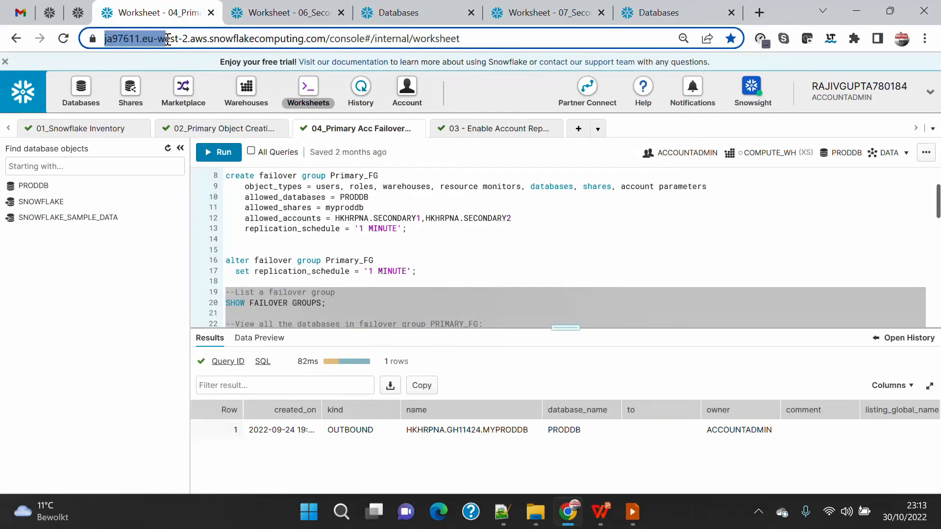
left_click(39, 185)
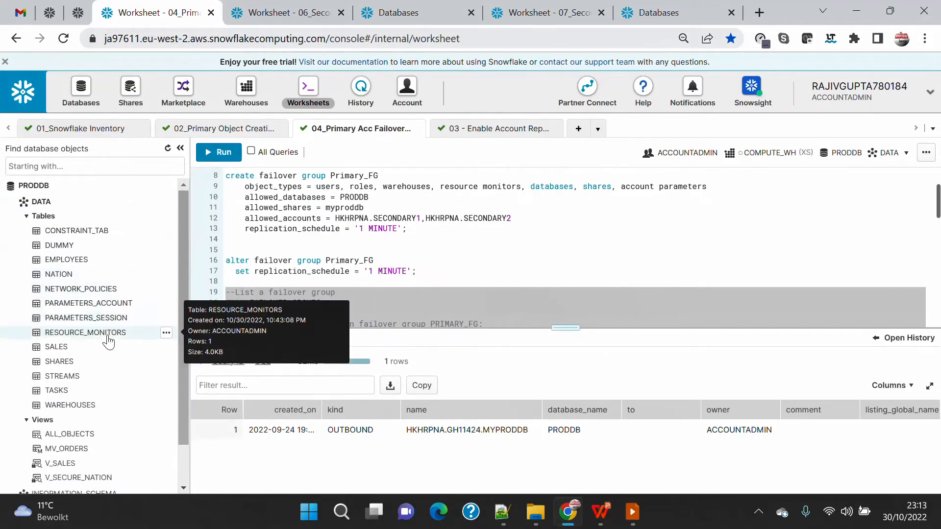
Compare the account URL regions of the Azure secondary and AWS primary, and look through the secondary's full PRODDB object list
left_click(291, 12)
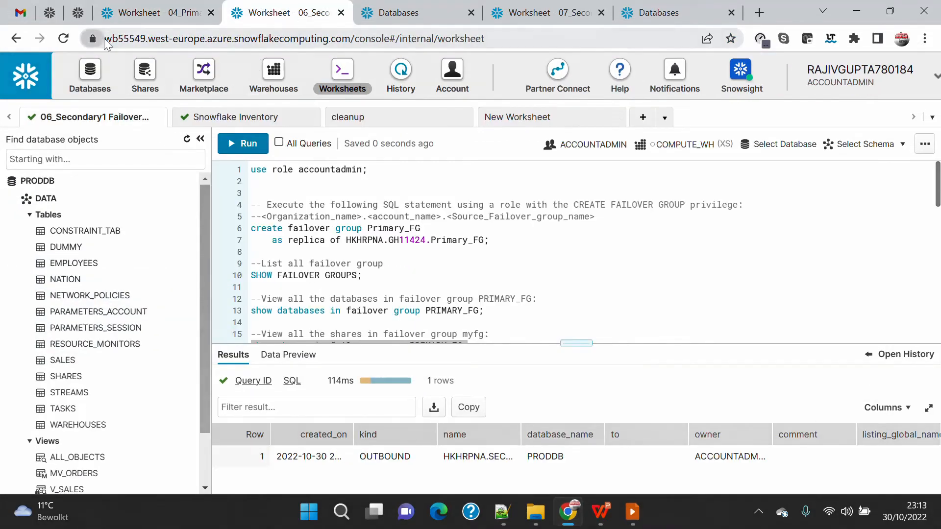
left_click_drag(112, 39, 265, 38)
left_click(153, 11)
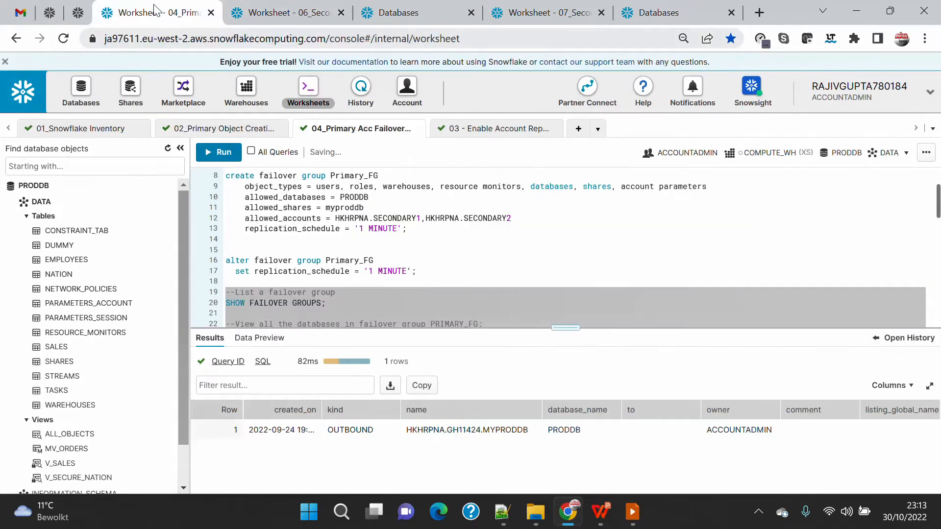
left_click_drag(148, 38, 195, 39)
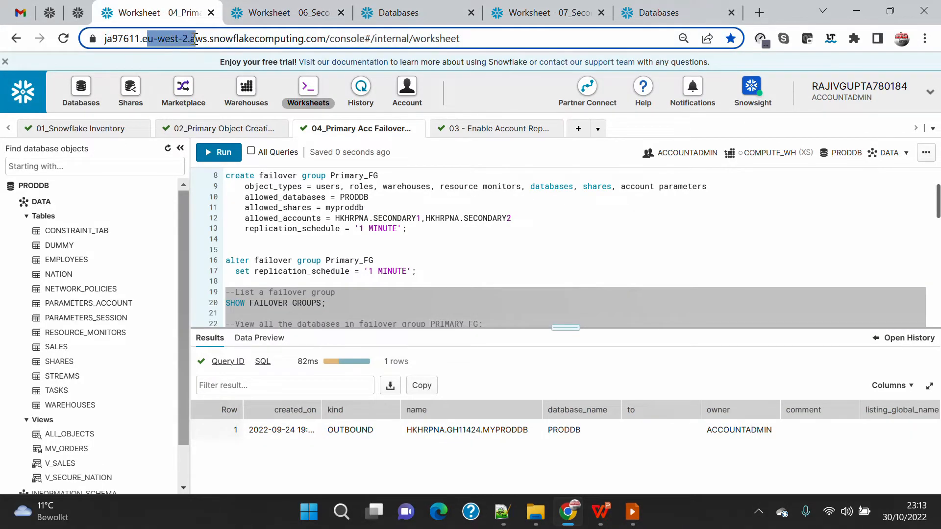
left_click(275, 13)
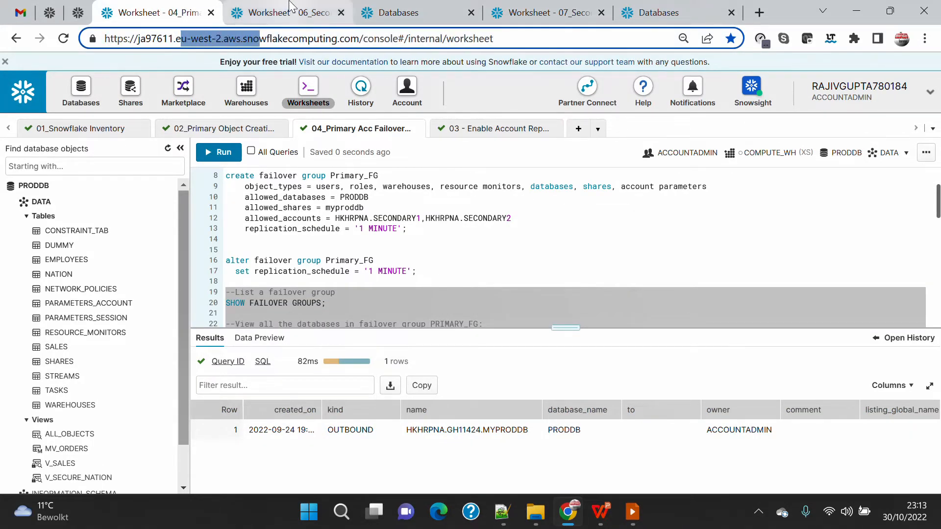
scroll(125, 257, "down", 2)
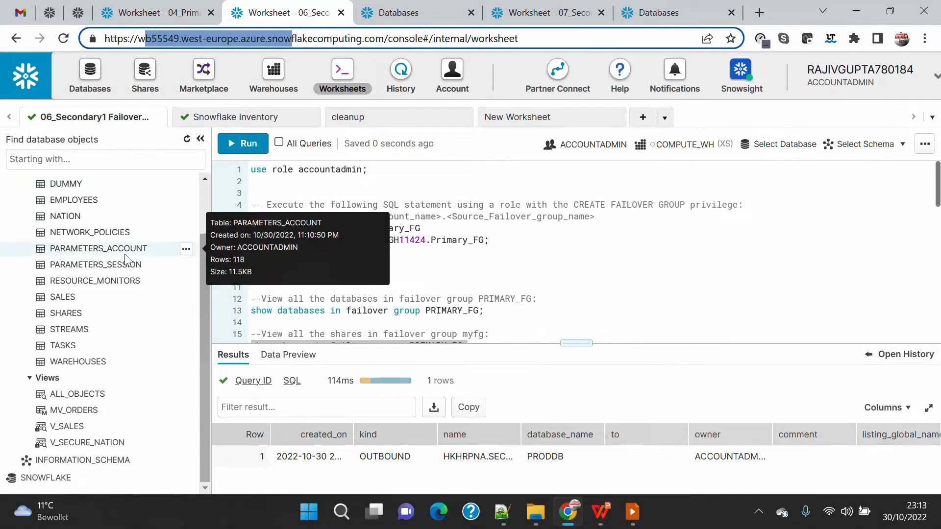
scroll(127, 259, "up", 2)
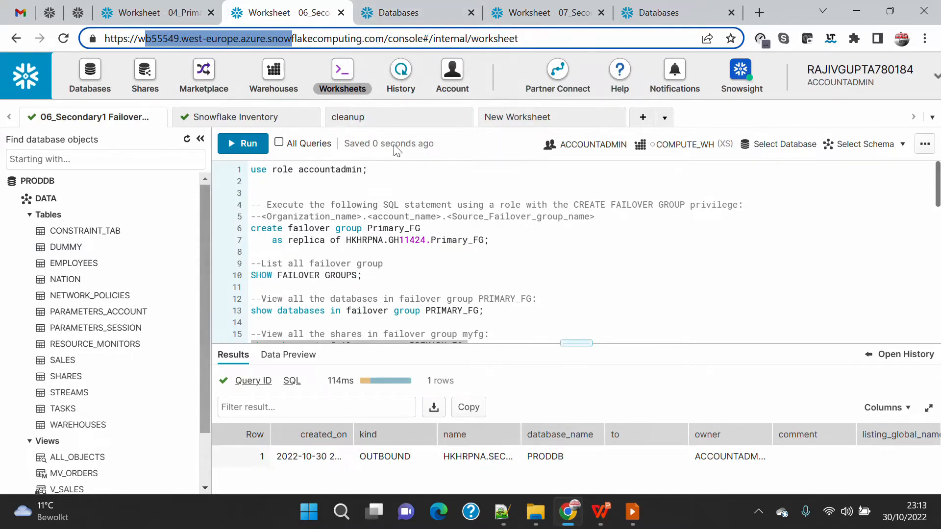
On the GCP secondary account, reopen and refresh the object browser, and expand PRODDB's DATA schema to check its replicated objects
left_click(551, 13)
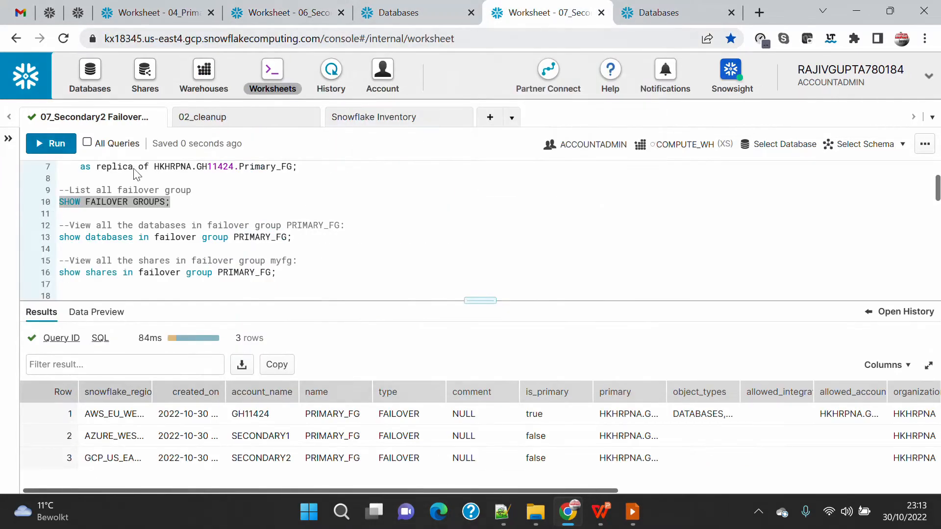
left_click(8, 138)
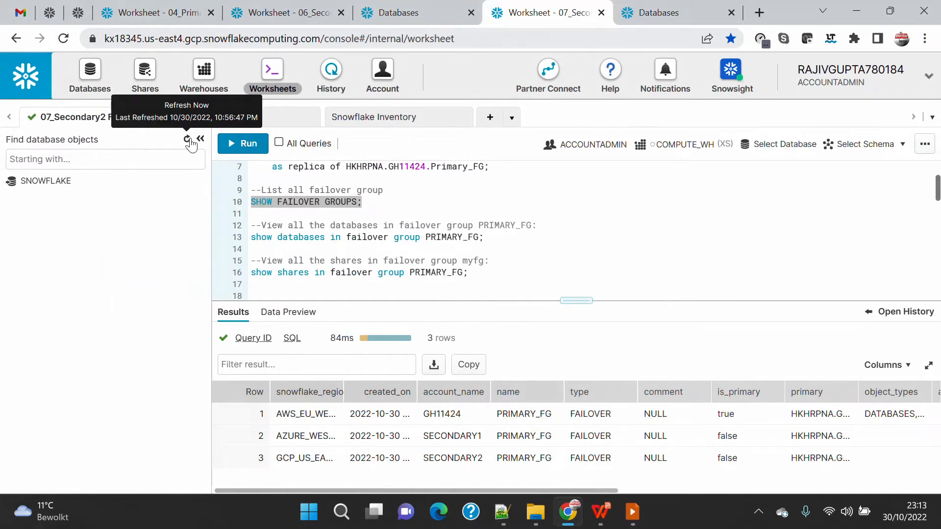
left_click(187, 140)
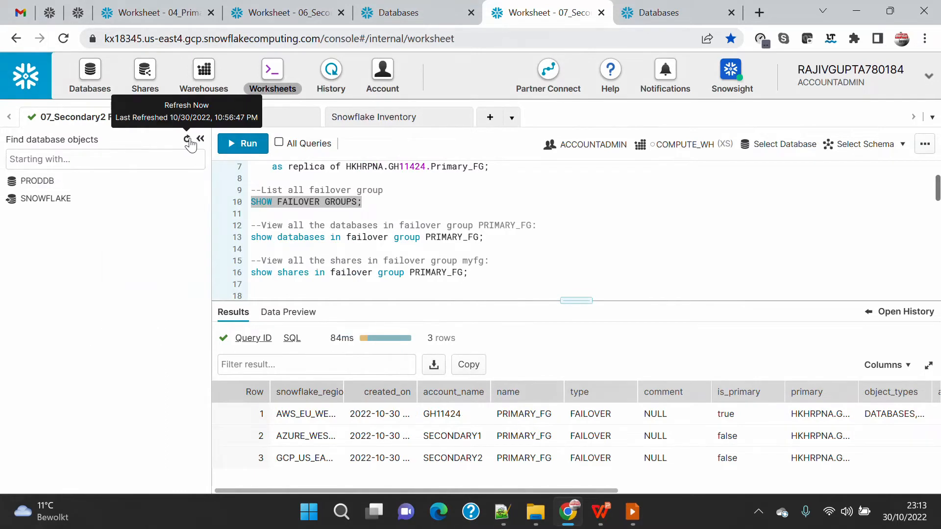
left_click(47, 182)
left_click(44, 198)
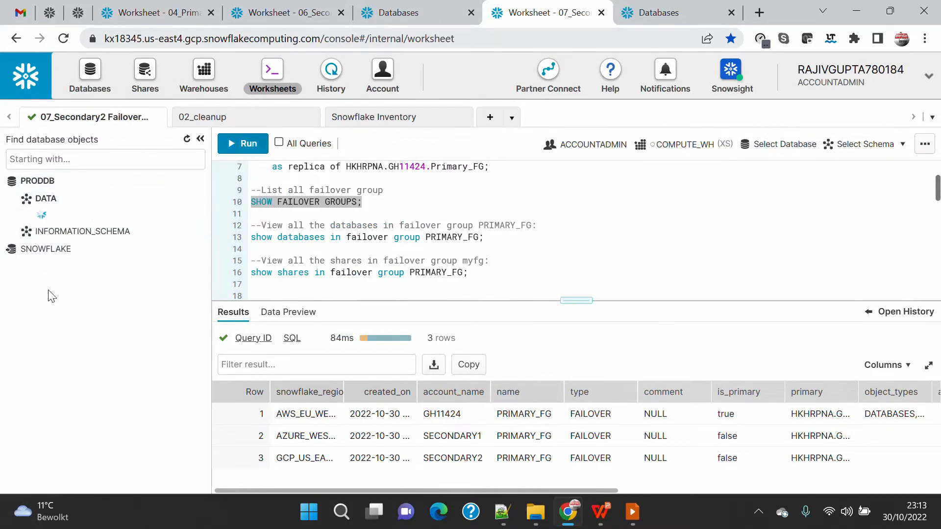
scroll(120, 332, "down", 1)
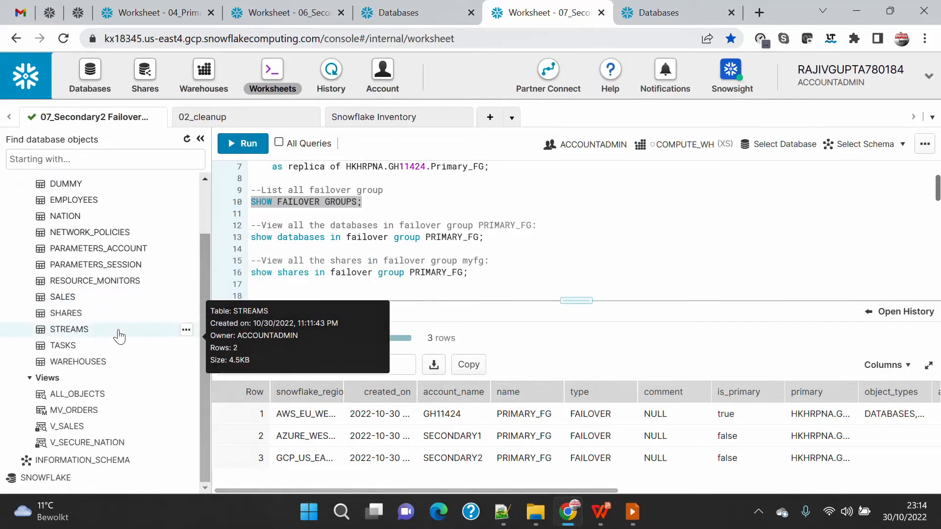
On the Azure secondary account's Snowsight Databases page, expand PRODDB's DATA schema and list its tables at a larger page zoom
scroll(119, 336, "up", 1)
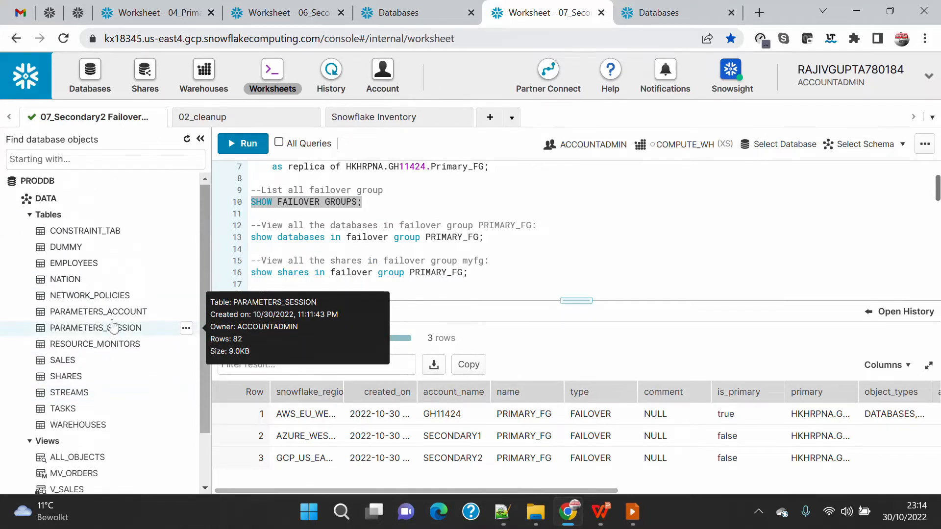
left_click(271, 6)
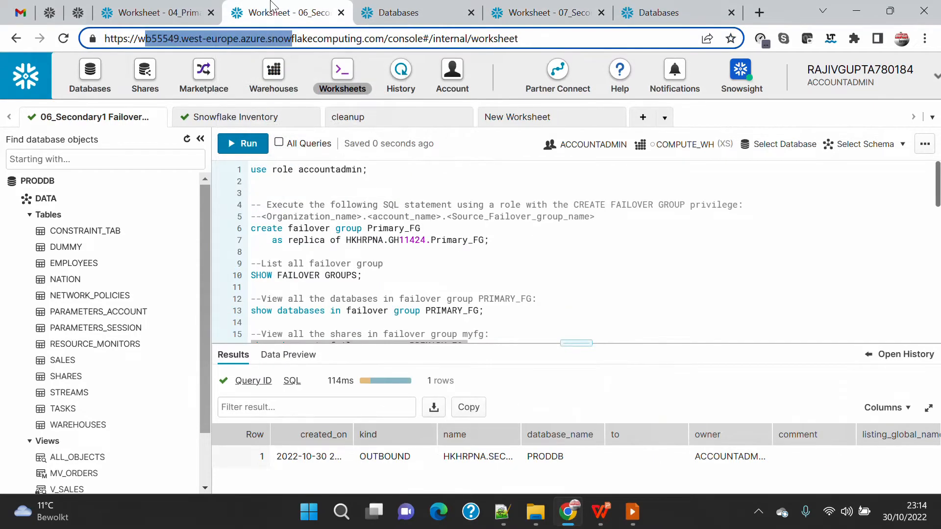
left_click(372, 9)
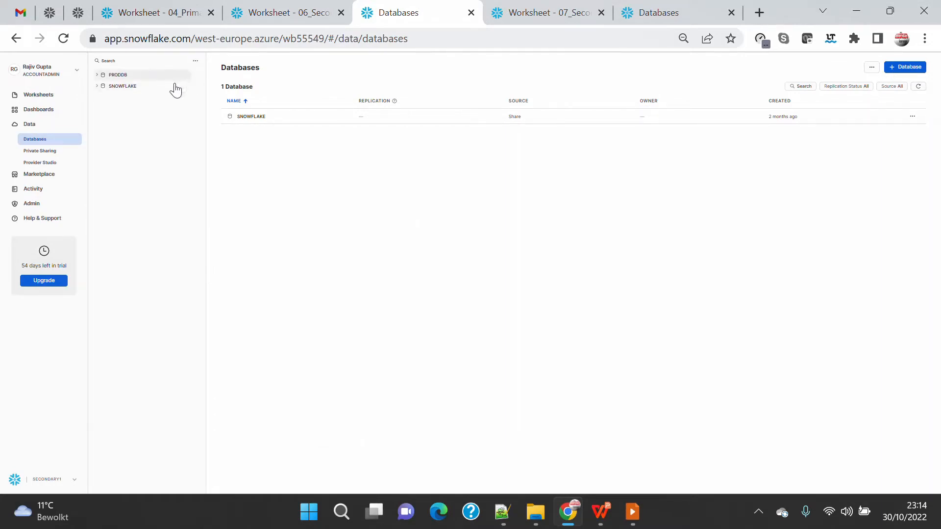
left_click(117, 75)
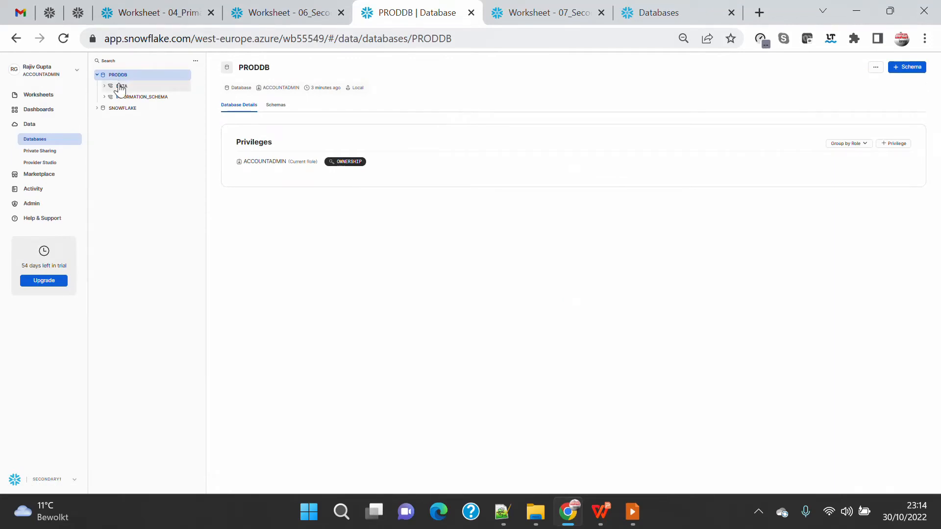
left_click(119, 86)
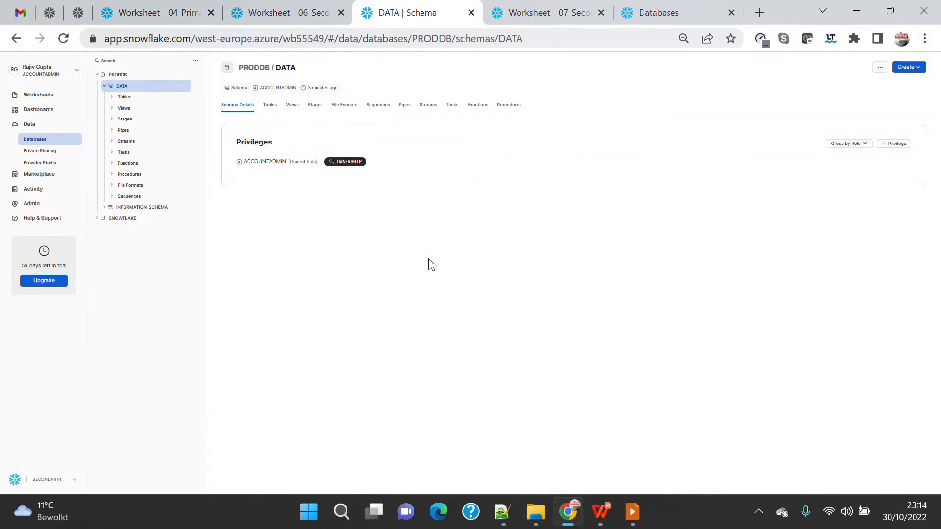
key("ctrl+plus")
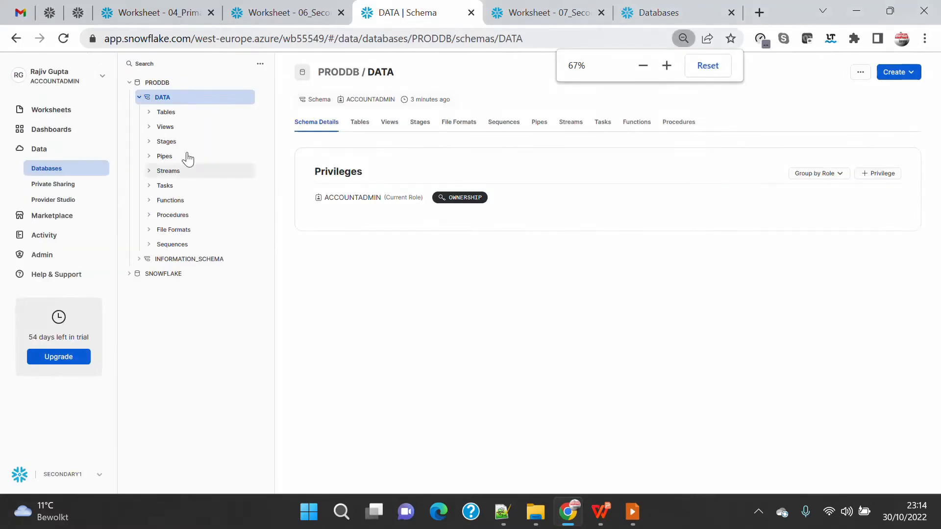
left_click(163, 113)
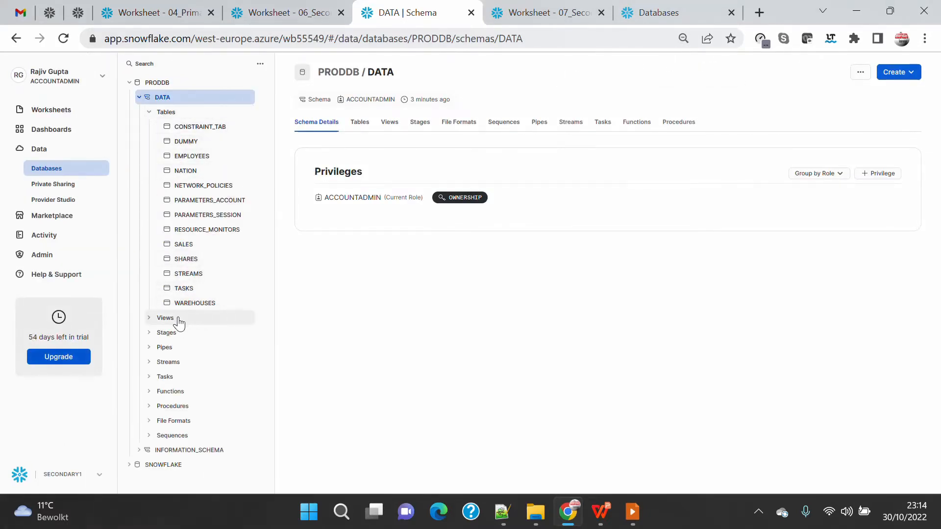
Check the DATA schema's sequences, file formats, functions, tasks, streams, pipes, stages and views on the Azure secondary account
left_click(180, 437)
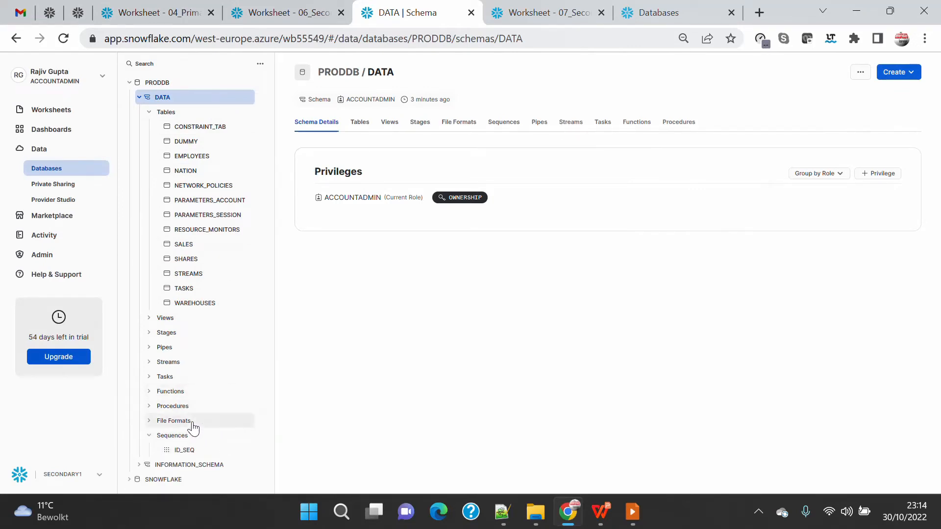
left_click(203, 423)
left_click(180, 392)
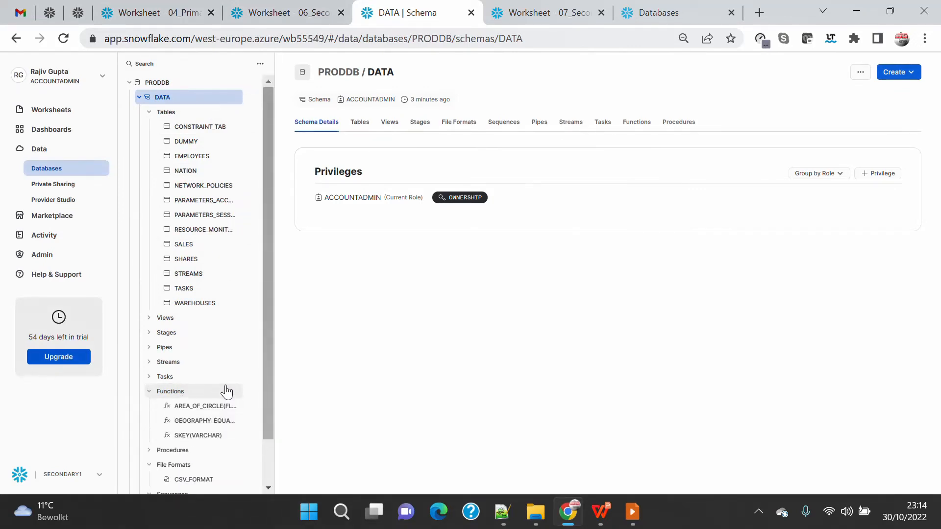
left_click(185, 377)
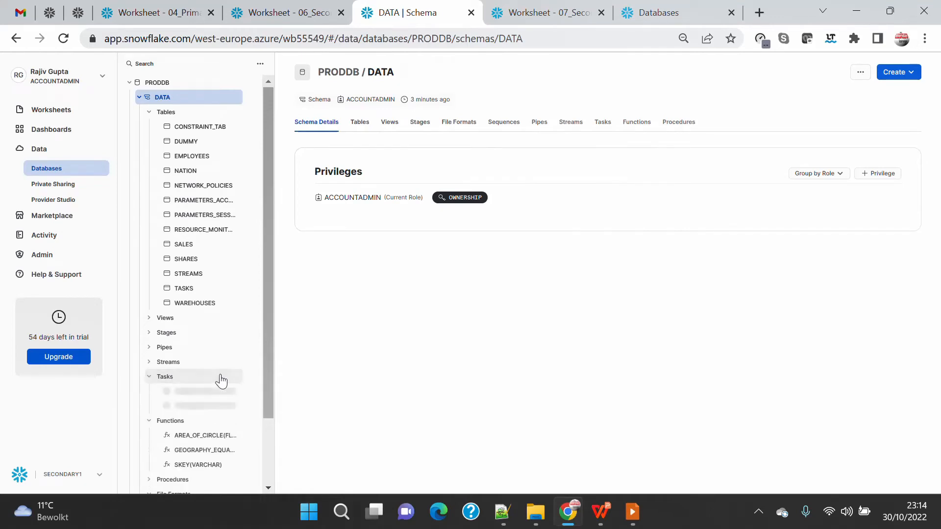
left_click(172, 364)
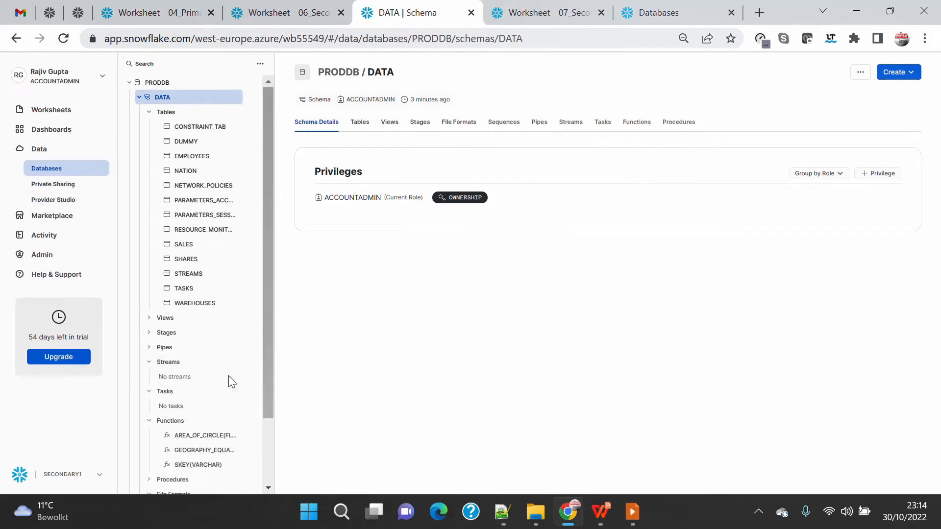
left_click(200, 349)
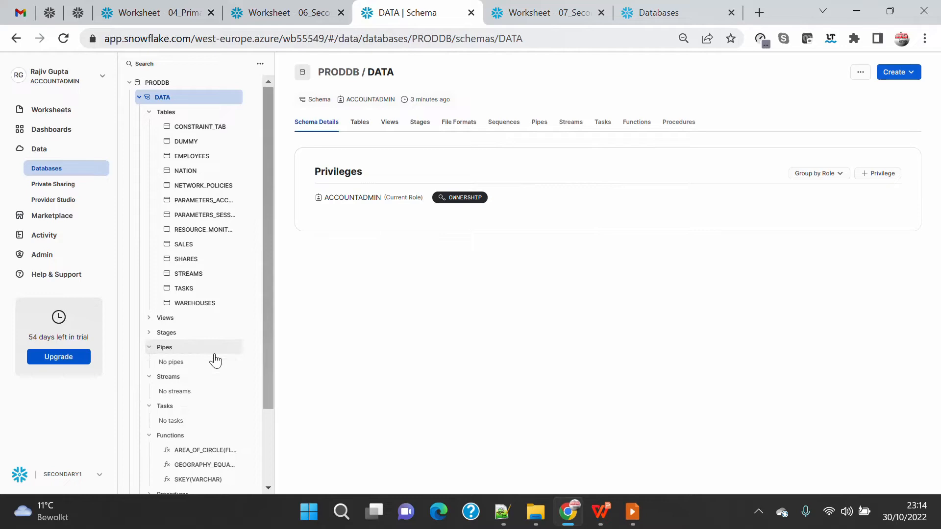
left_click(177, 333)
left_click(174, 322)
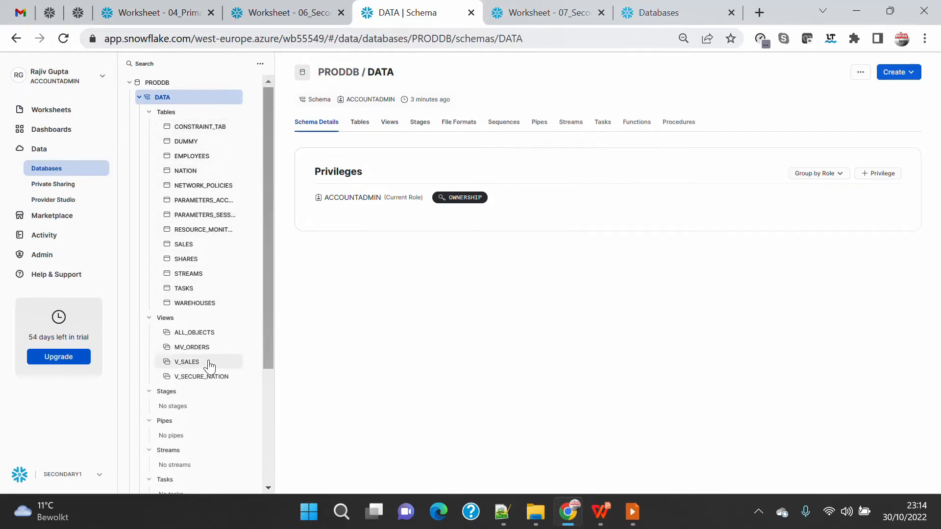
scroll(209, 362, "down", 3)
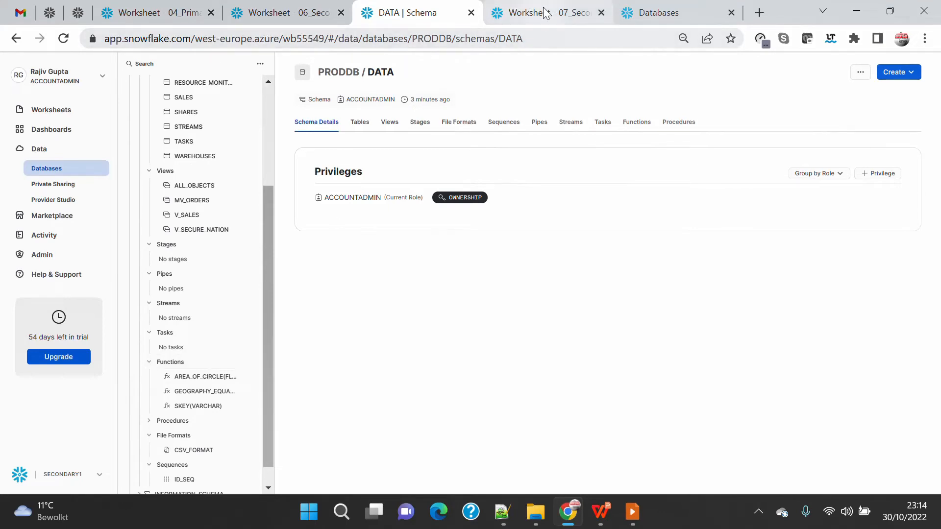
On the GCP secondary account's Snowsight Databases page, refresh the object list and expand PRODDB's DATA schema to show its tables
left_click(657, 12)
left_click(260, 64)
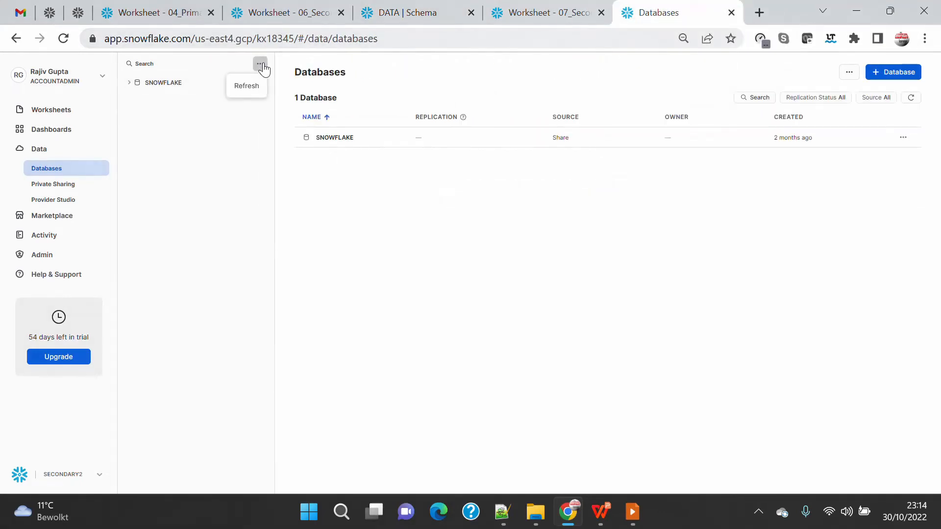
left_click(247, 87)
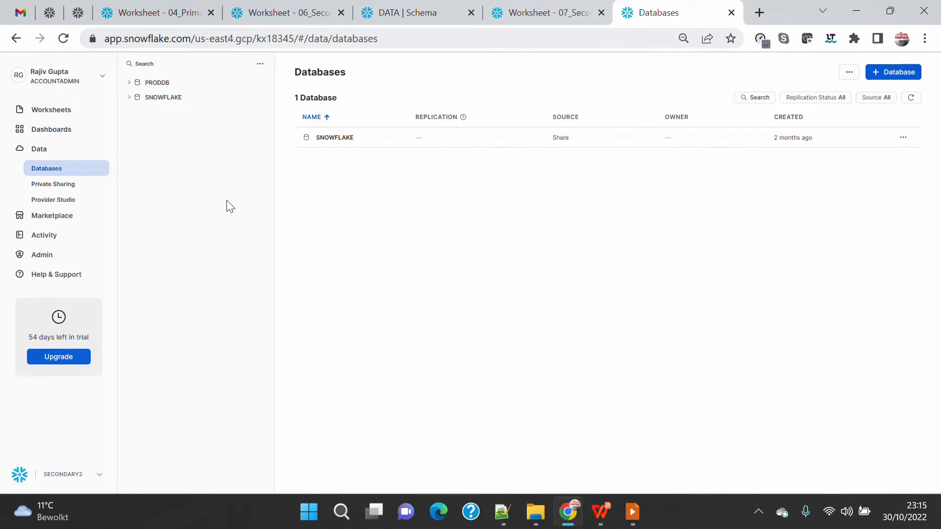
left_click(157, 83)
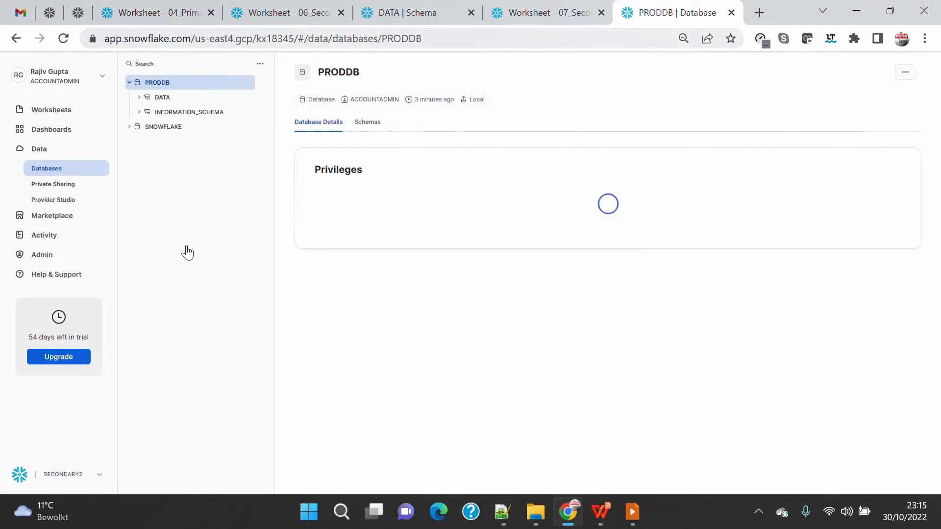
left_click(140, 97)
left_click(149, 112)
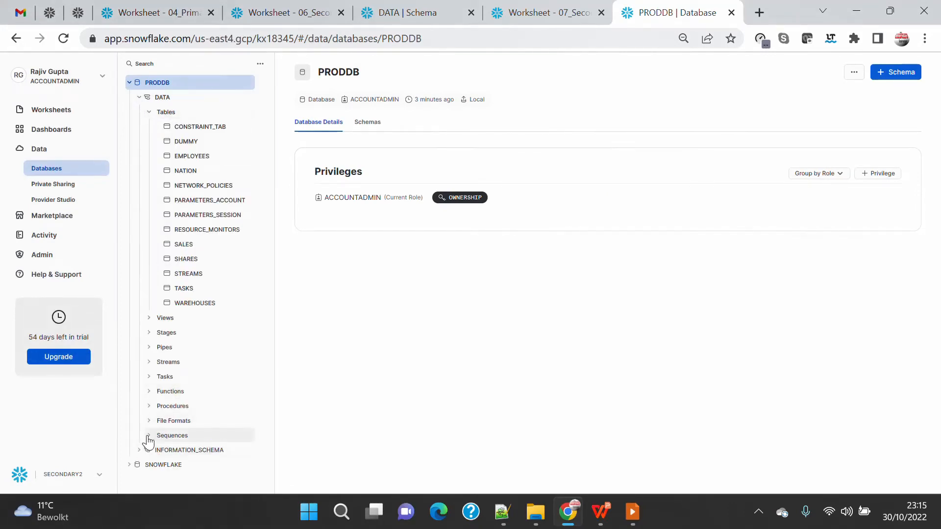
Check the DATA schema's sequences, file formats, procedures, functions, tasks, streams, pipes, stages and views on the GCP secondary account
left_click(148, 436)
left_click(149, 421)
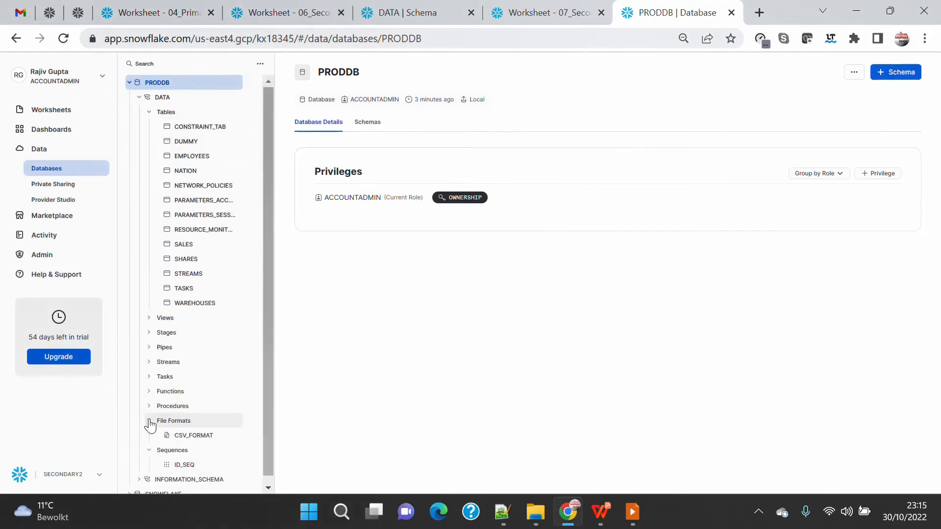
left_click(149, 406)
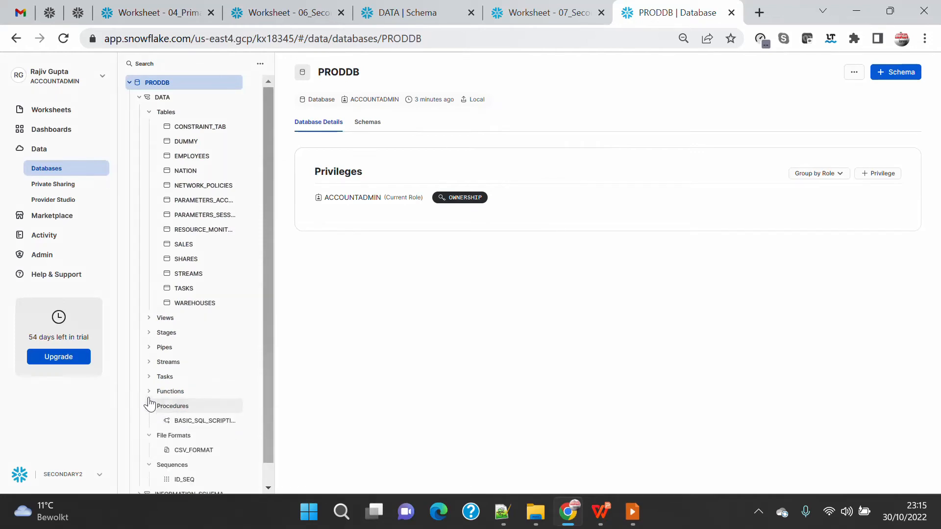
left_click(149, 391)
left_click(150, 378)
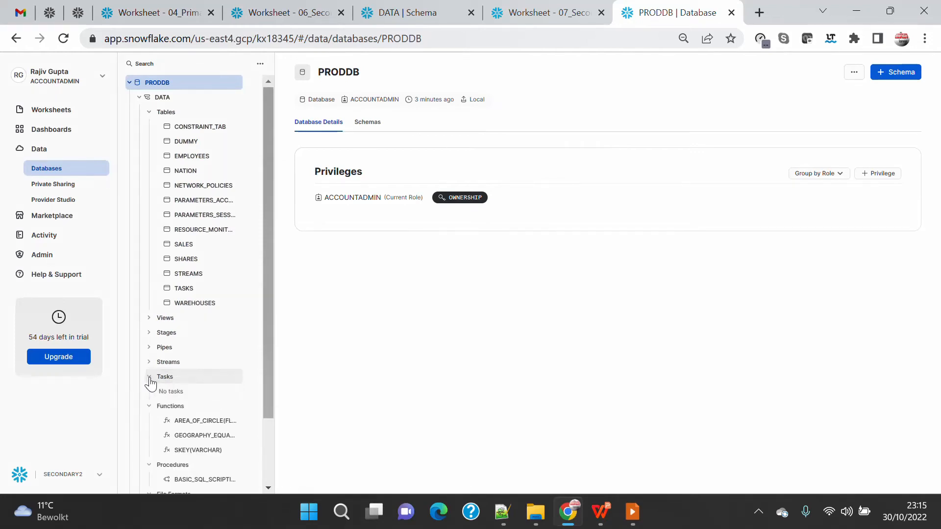
left_click(150, 363)
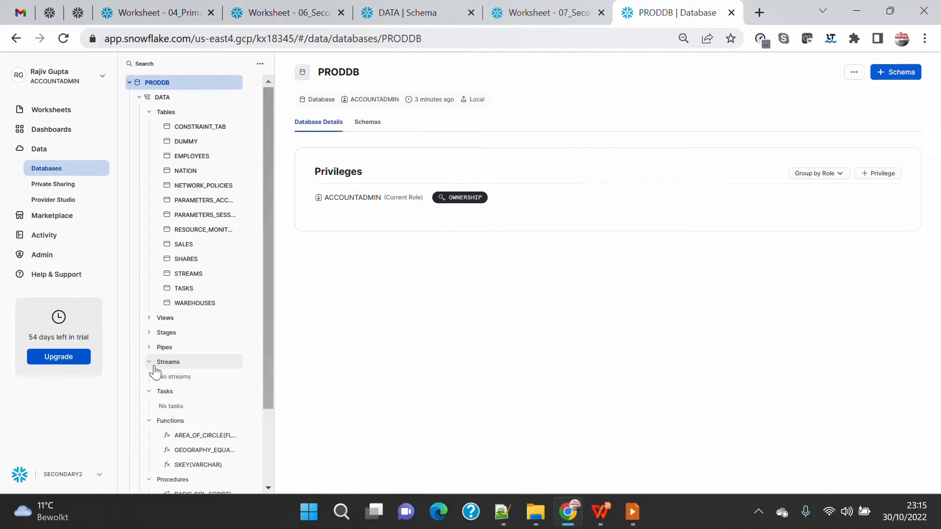
left_click(150, 348)
left_click(150, 334)
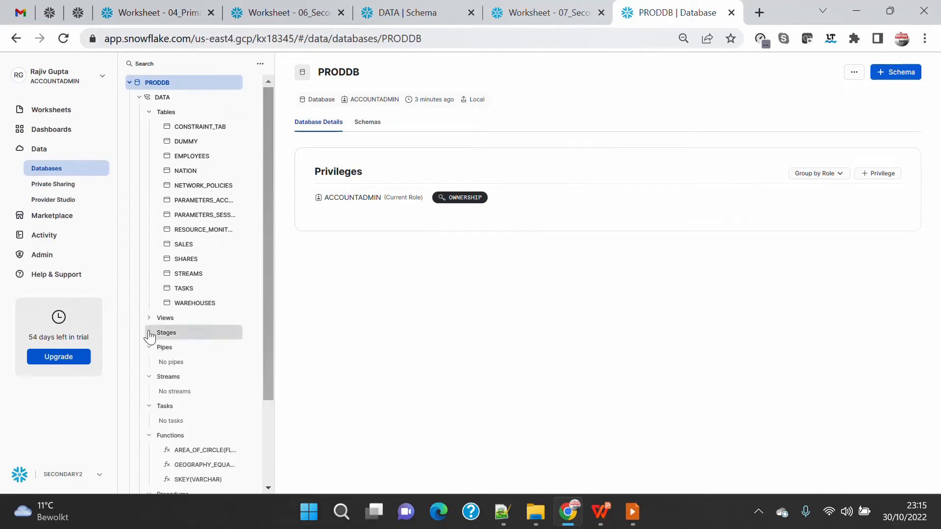
left_click(150, 319)
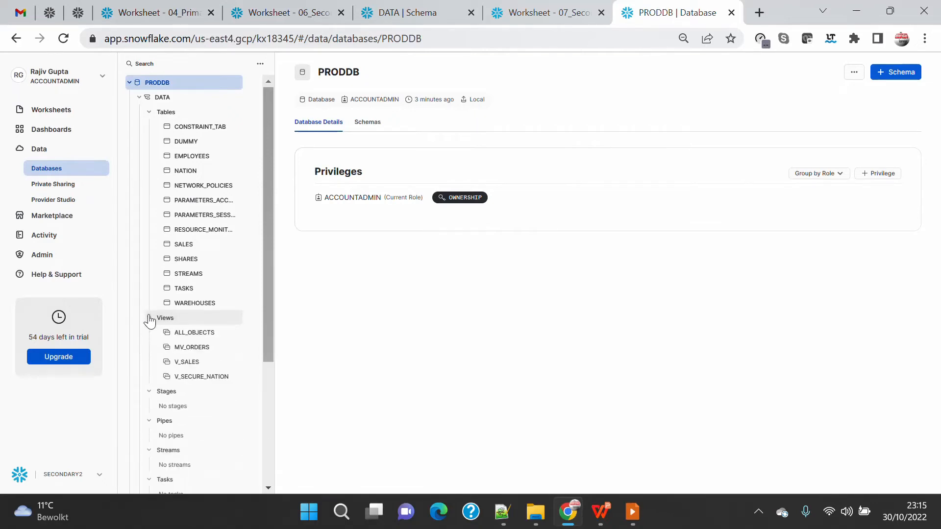
scroll(204, 245, "down", 4)
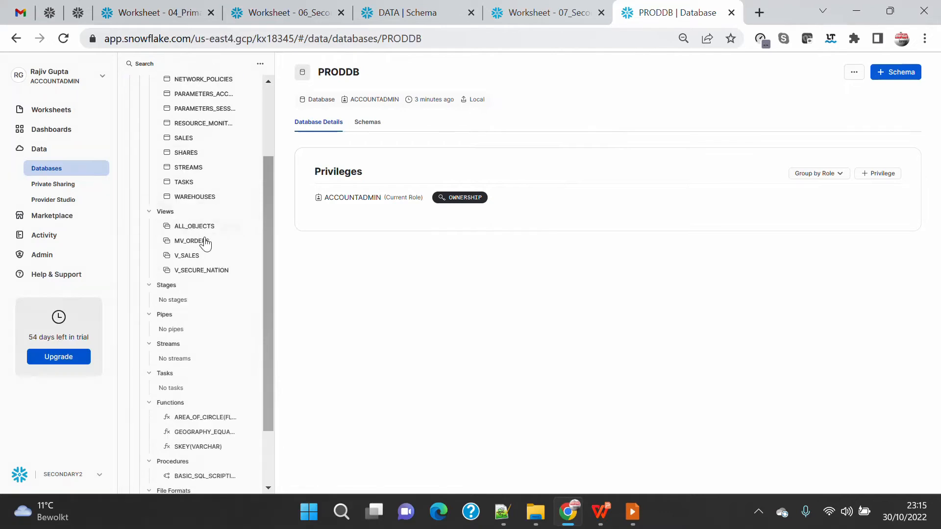
scroll(206, 251, "up", 4)
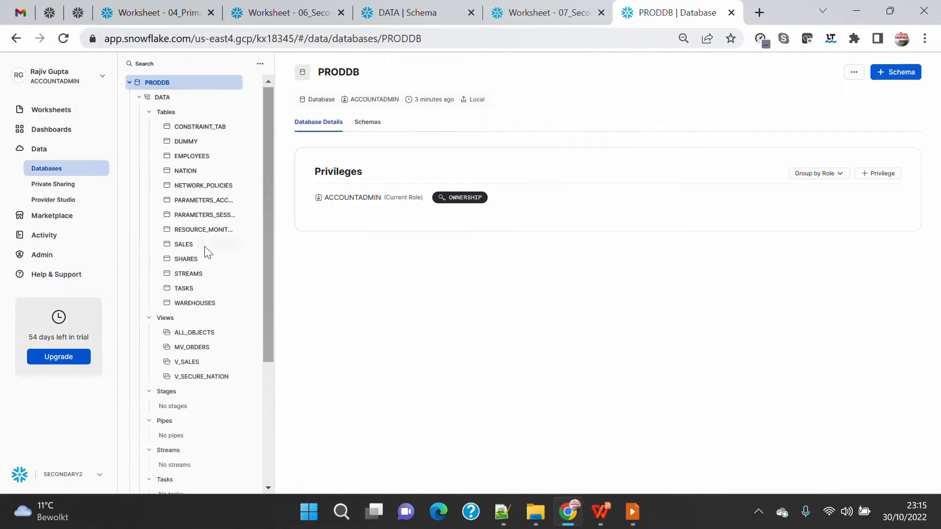
In the Azure secondary's Snowflake Inventory worksheet, run SHOW STREAMS and SHOW TASKS, refreshing the object browser in between
left_click(272, 15)
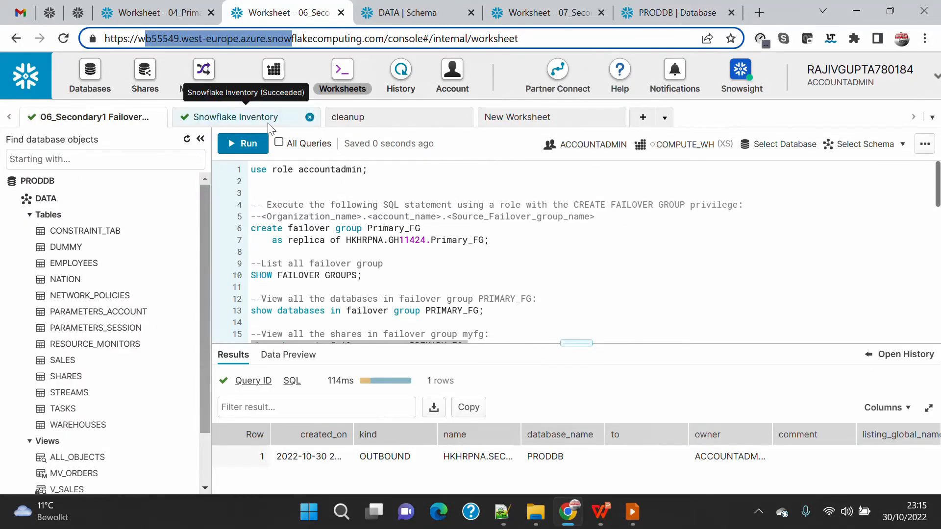
left_click(259, 118)
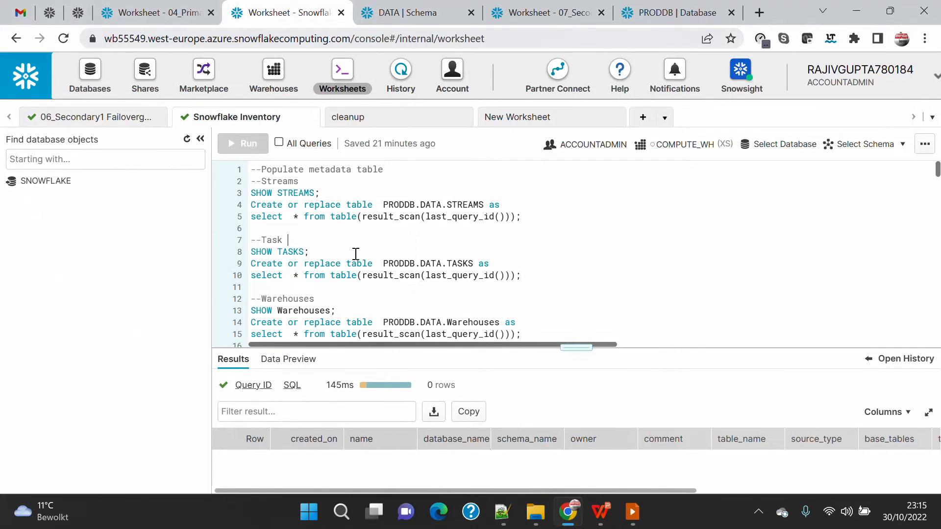
left_click_drag(328, 193, 222, 197)
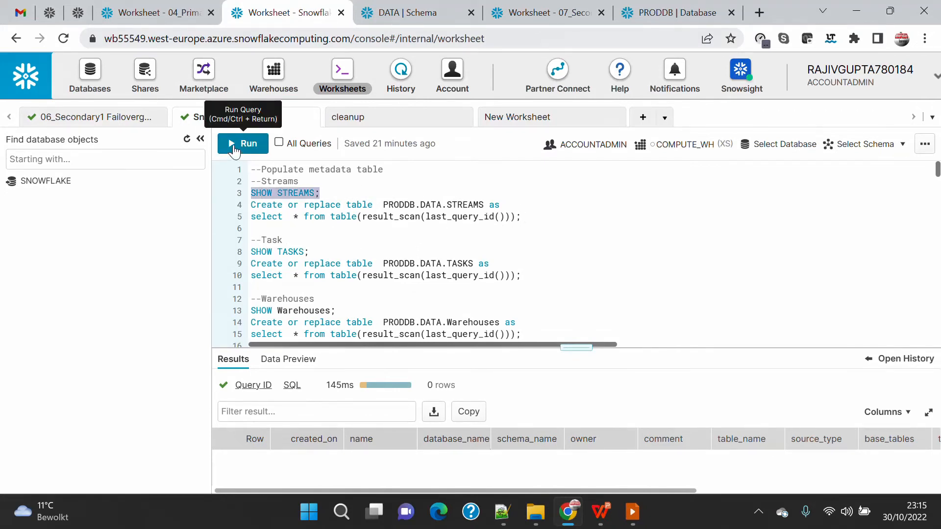
left_click(235, 147)
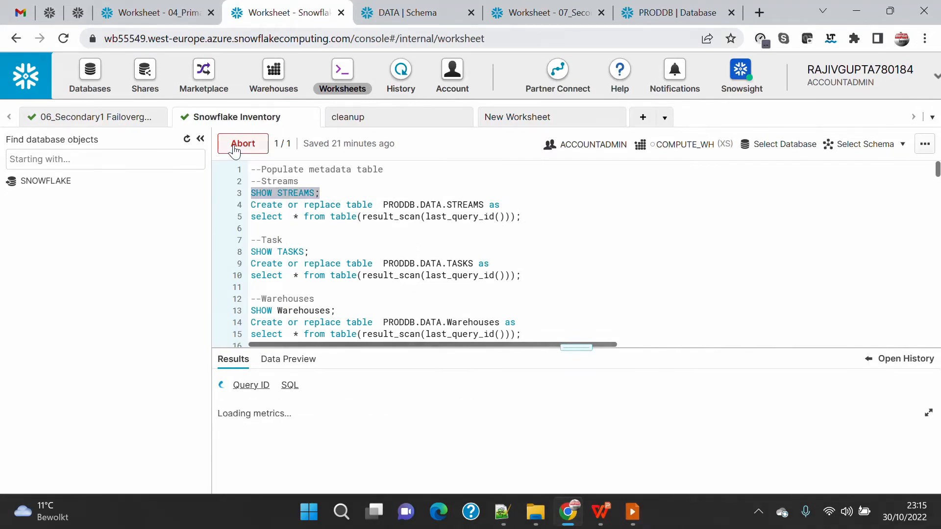
left_click(187, 139)
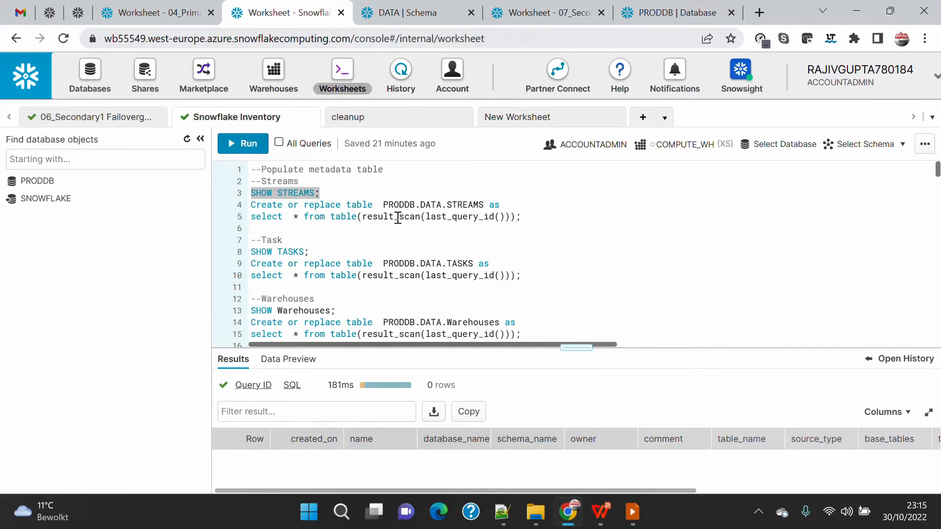
left_click_drag(324, 253, 224, 247)
left_click(242, 143)
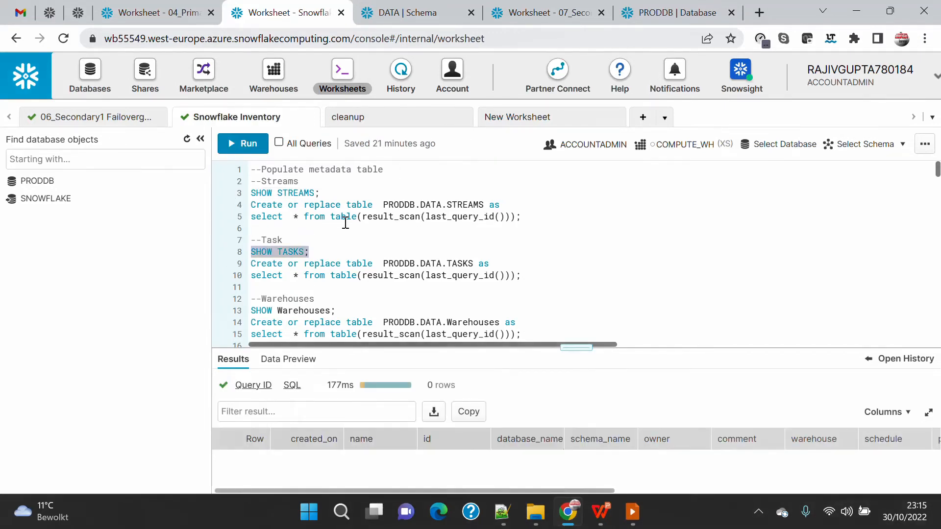
Run SHOW Warehouses on the Azure secondary and widen the result's name column to read the full warehouse name
scroll(343, 226, "down", 2)
left_click_drag(335, 238, 250, 237)
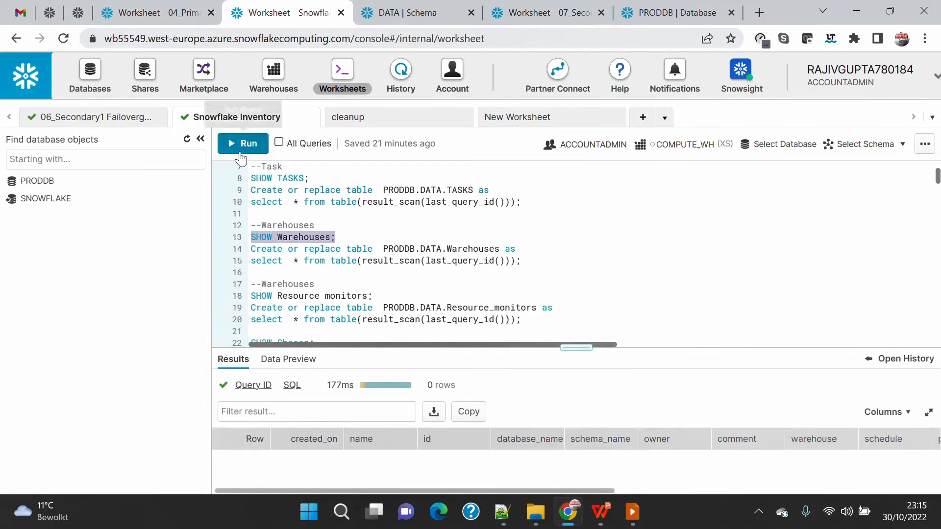
left_click(242, 143)
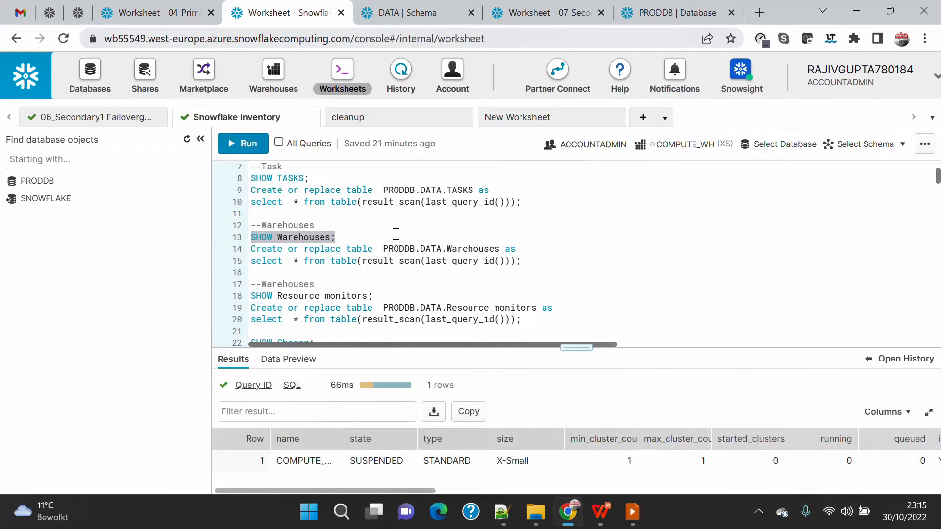
double_click(343, 442)
left_click_drag(279, 461, 354, 461)
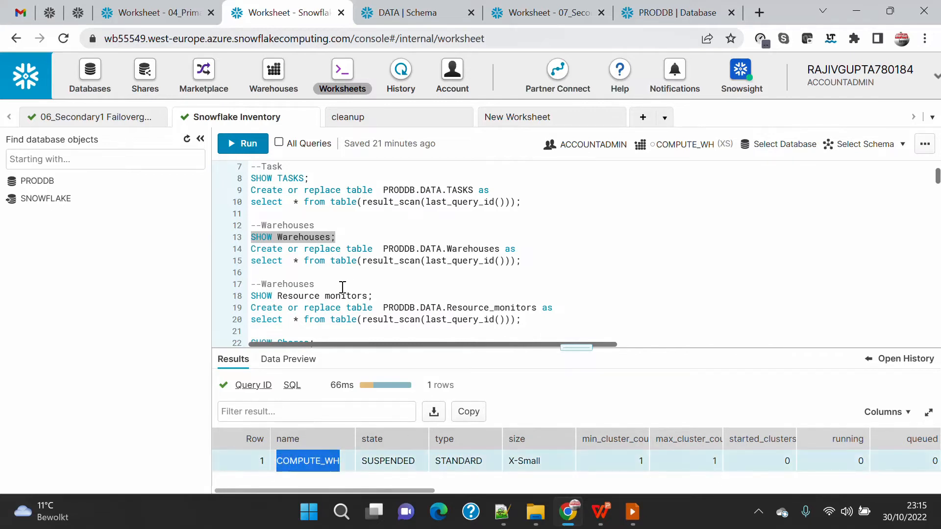
Run SHOW Resource monitors on the Azure secondary and widen the result's name column to read the full monitor name
left_click_drag(398, 297, 245, 297)
left_click(240, 143)
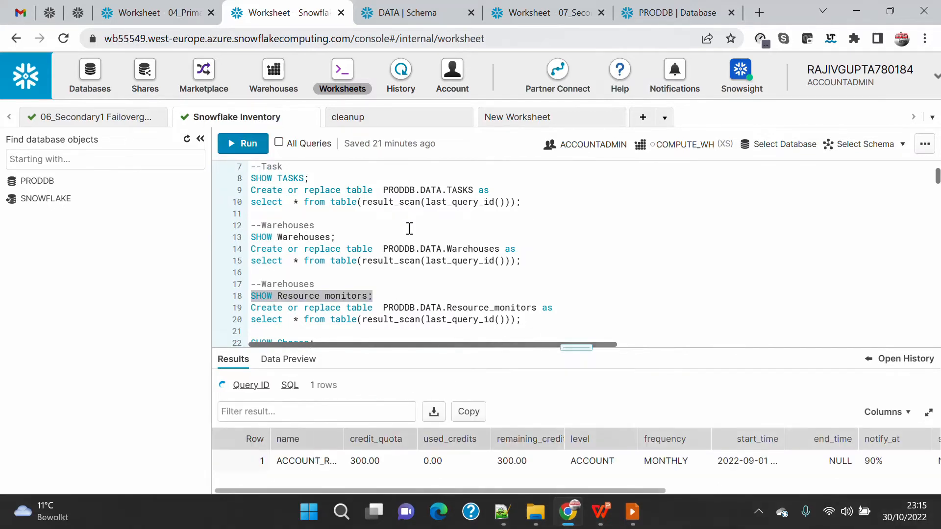
double_click(344, 438)
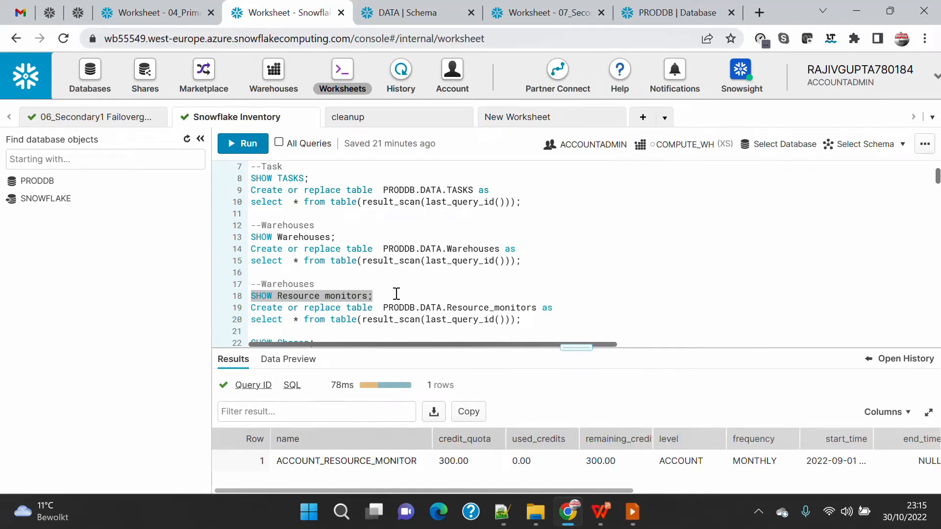
Run SHOW Shares, enlarge the results area and widen the name column to check the outbound share on PRODDB
scroll(395, 294, "down", 2)
left_click_drag(340, 270, 216, 271)
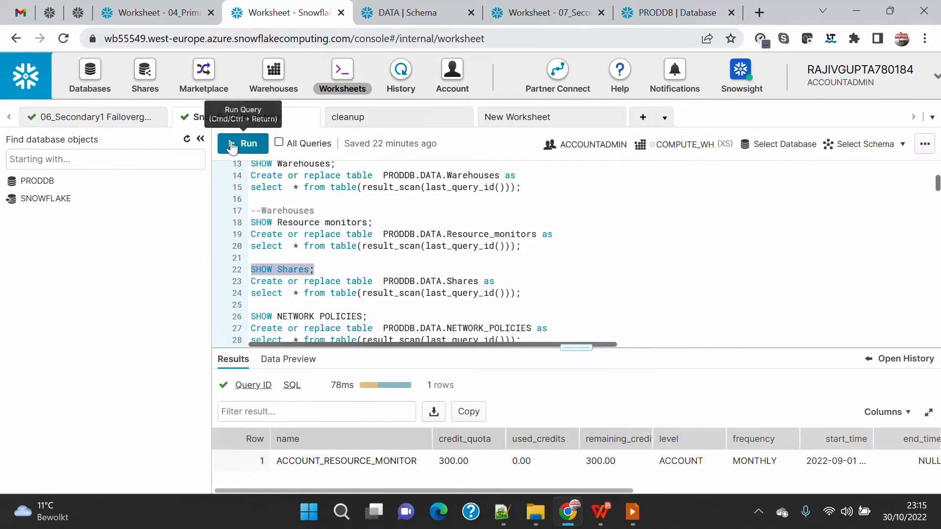
left_click(232, 145)
left_click_drag(576, 347, 574, 212)
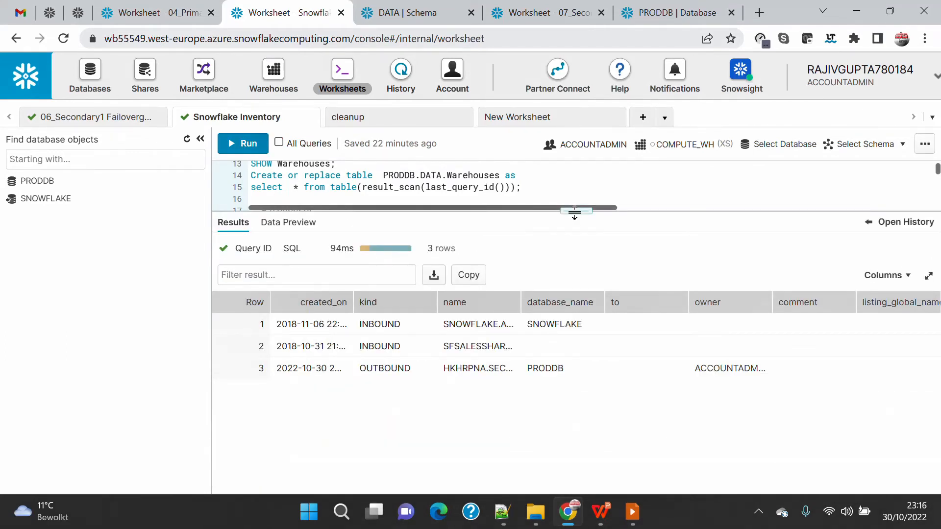
double_click(517, 296)
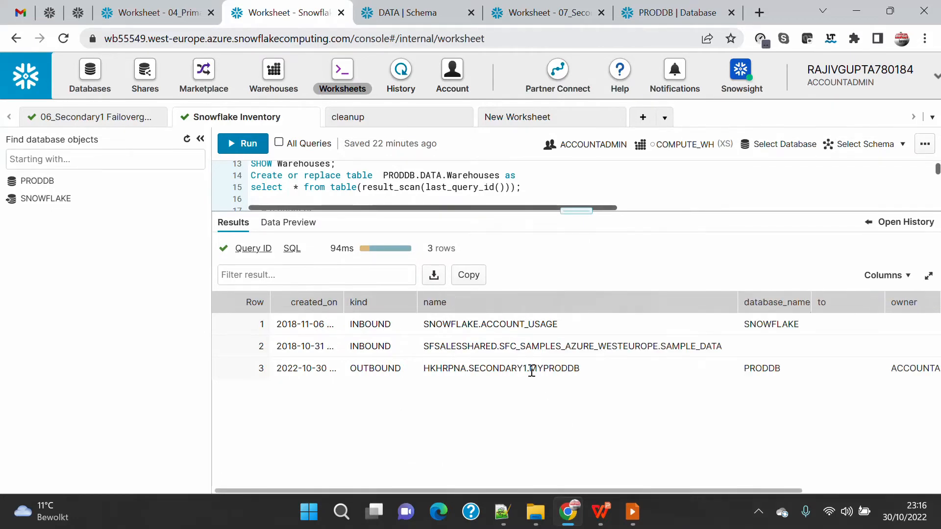
double_click(544, 369)
left_click_drag(584, 210, 591, 317)
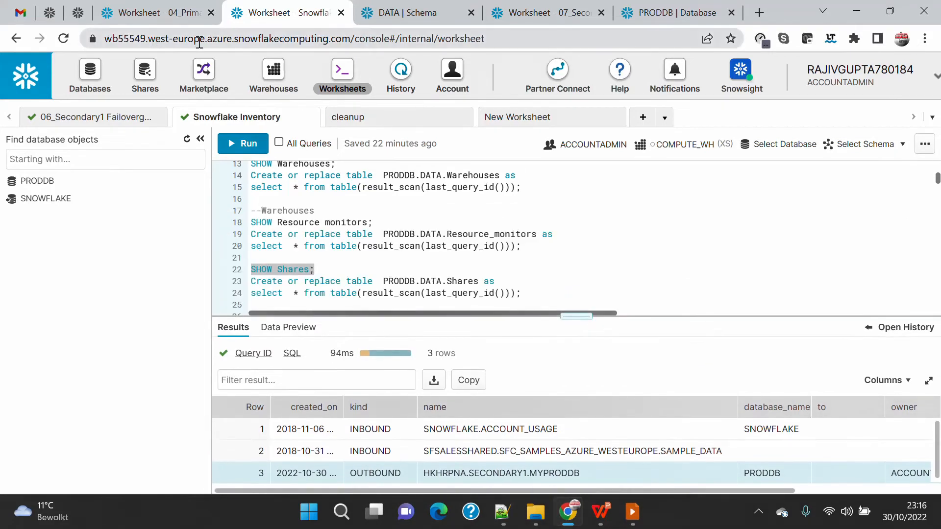
Run SHOW NETWORK POLICIES on the Azure secondary
scroll(351, 284, "down", 2)
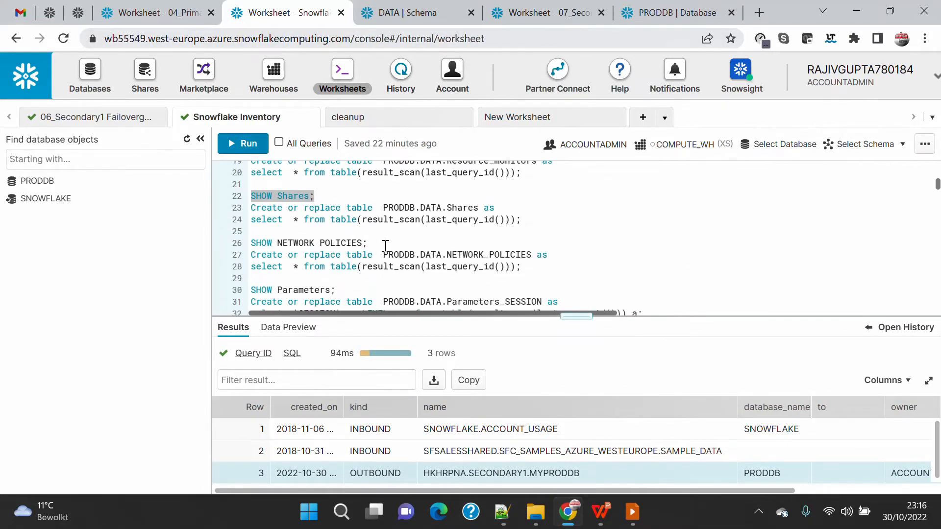
left_click_drag(368, 244, 215, 246)
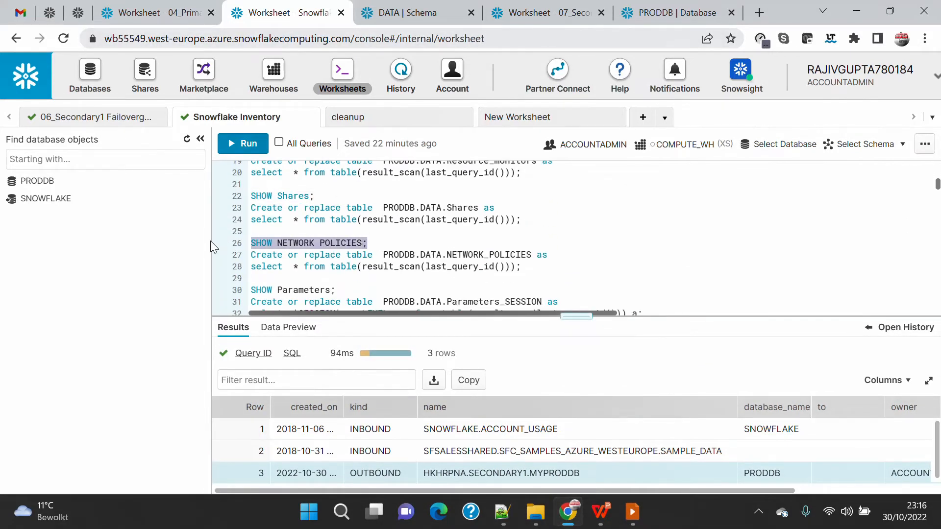
left_click(251, 156)
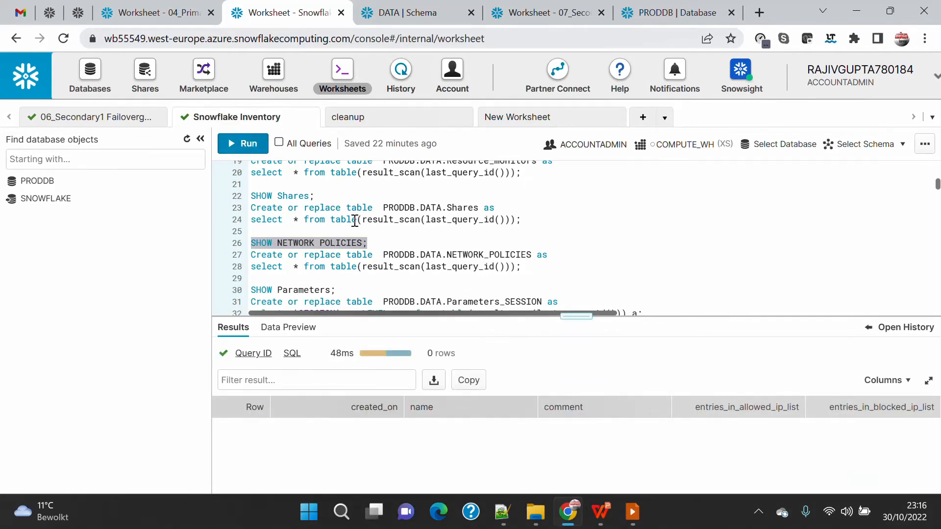
Run SHOW Parameters, enlarge the results area and look through the listed session parameters
scroll(354, 222, "down", 2)
left_click_drag(342, 214, 221, 216)
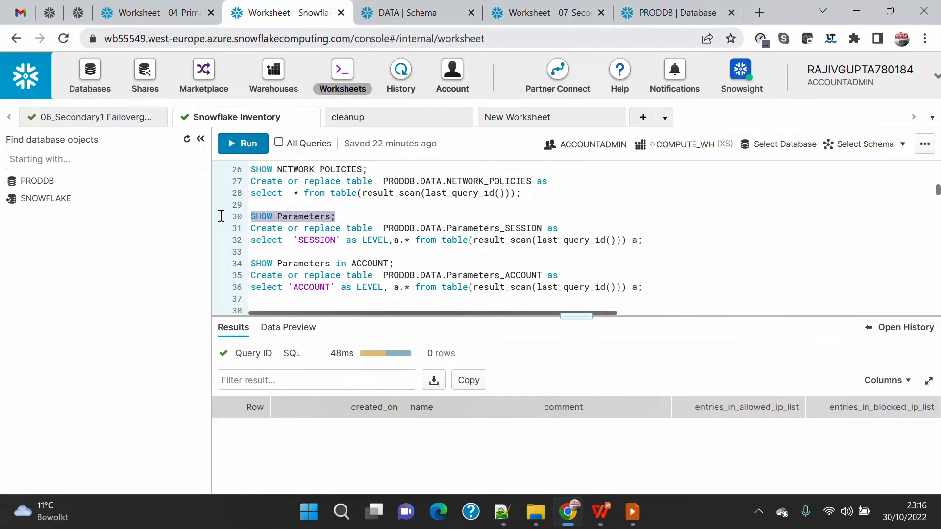
left_click(238, 143)
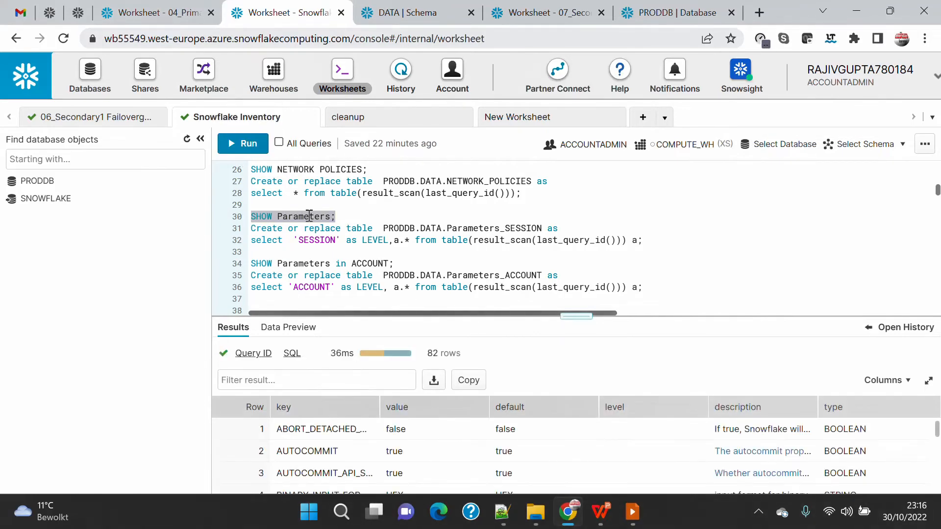
left_click_drag(579, 316, 552, 180)
scroll(411, 365, "down", 10)
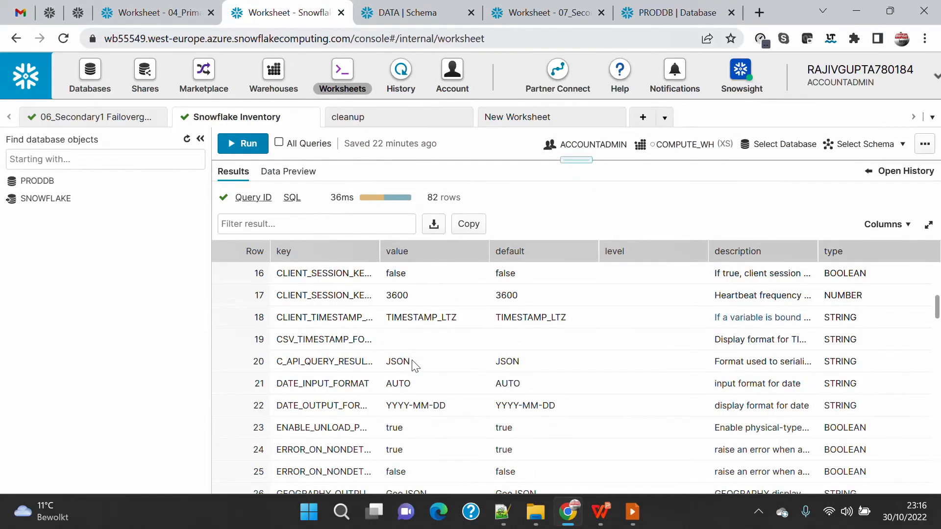
scroll(412, 365, "down", 10)
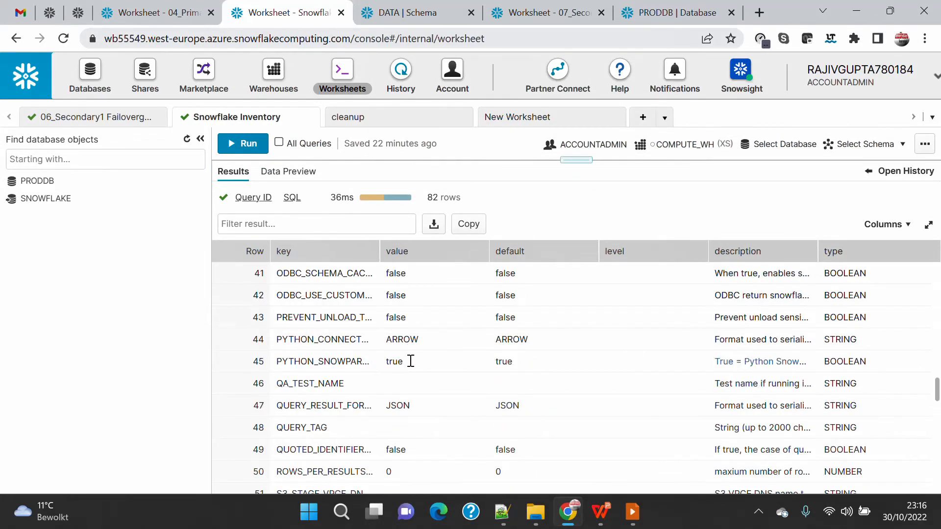
scroll(412, 365, "down", 4)
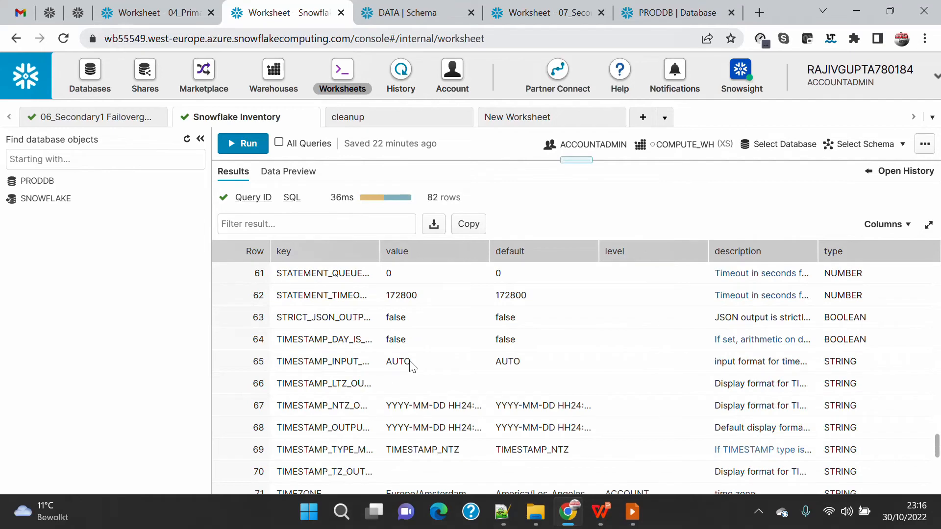
Find the TIMEZONE parameter in the results and compare its current value with its default
scroll(412, 365, "down", 4)
scroll(412, 365, "up", 2)
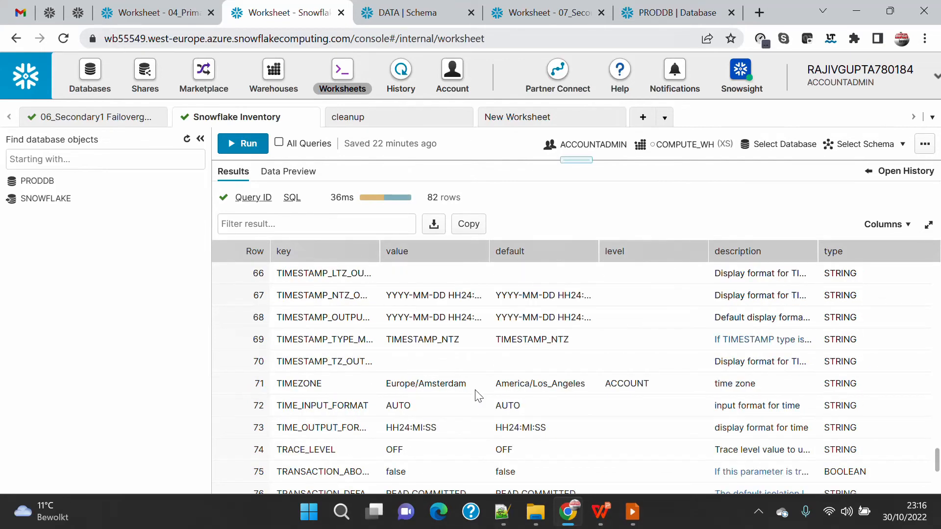
double_click(438, 387)
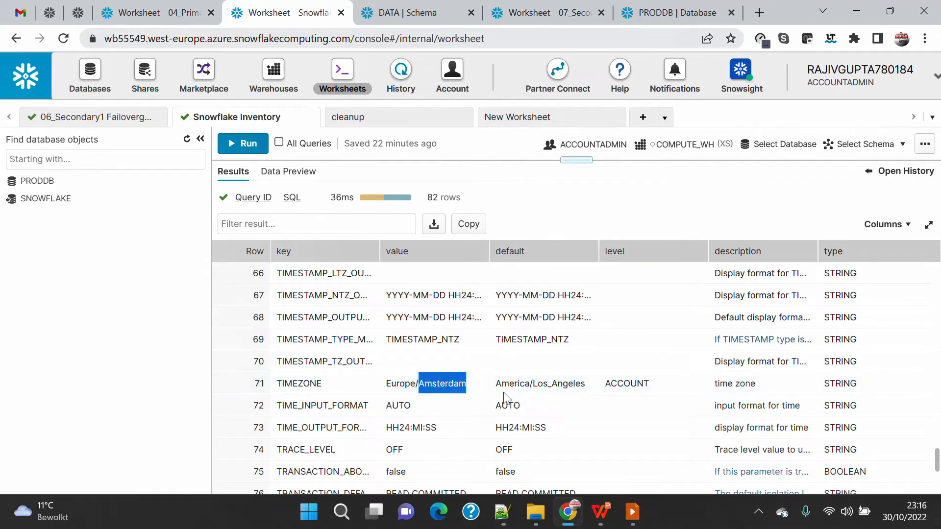
left_click_drag(501, 384, 586, 385)
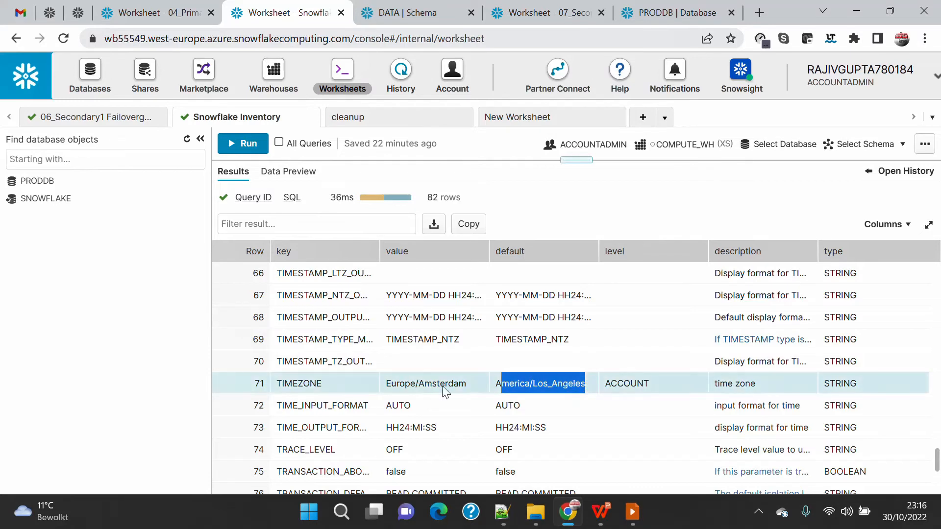
left_click_drag(386, 385, 468, 384)
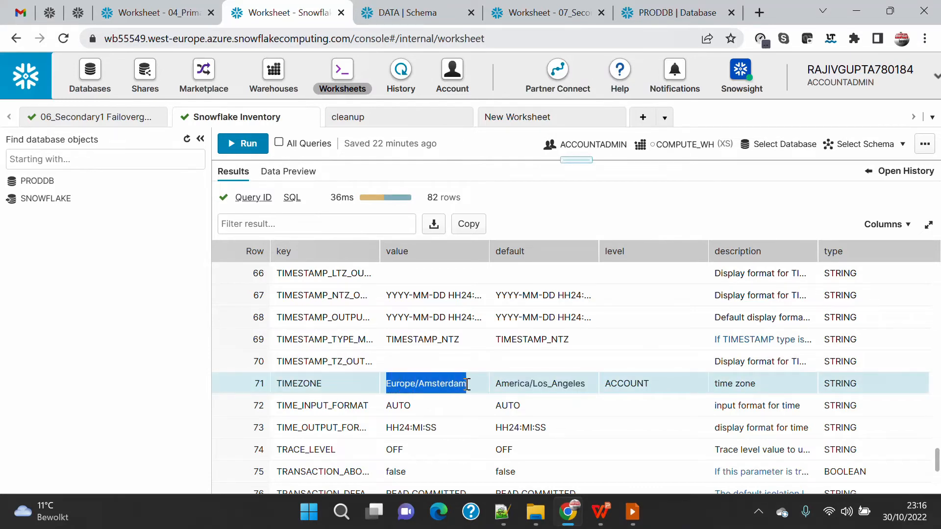
double_click(315, 383)
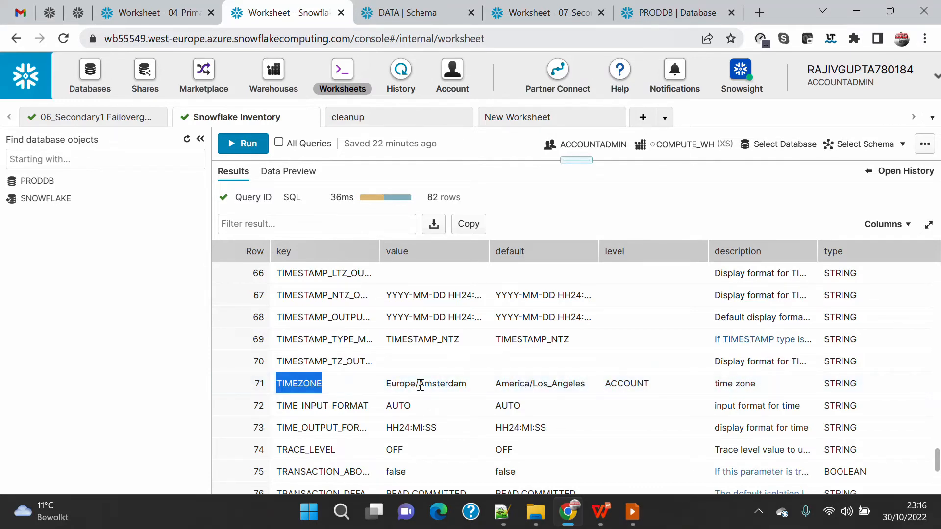
Run SHOW Parameters in ACCOUNT and look through the account-level parameters in an enlarged results area
left_click_drag(572, 159, 574, 405)
left_click_drag(403, 263, 213, 263)
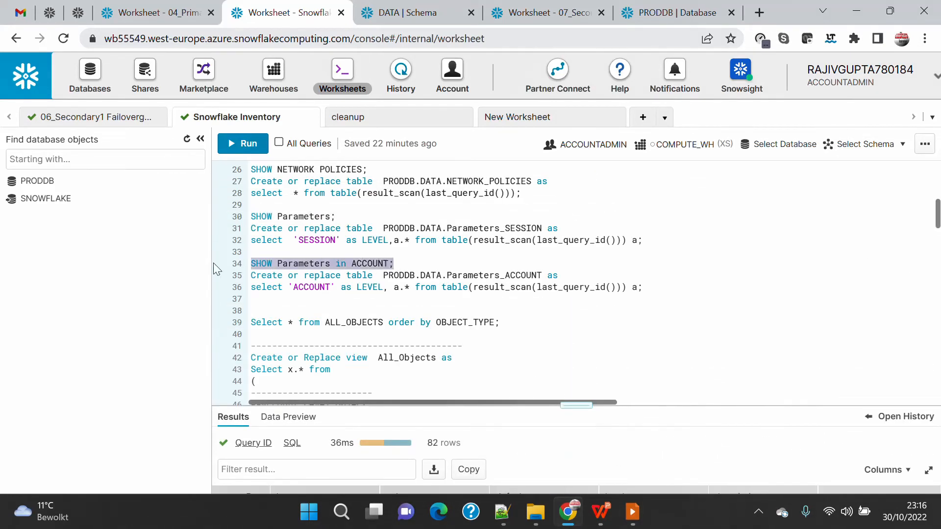
left_click(243, 143)
left_click_drag(571, 406, 554, 183)
scroll(446, 365, "down", 10)
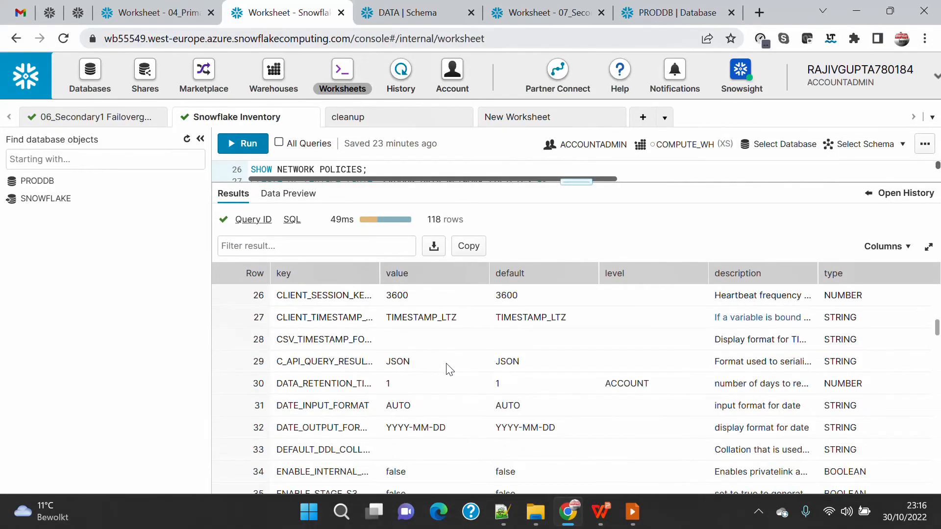
scroll(449, 368, "down", 20)
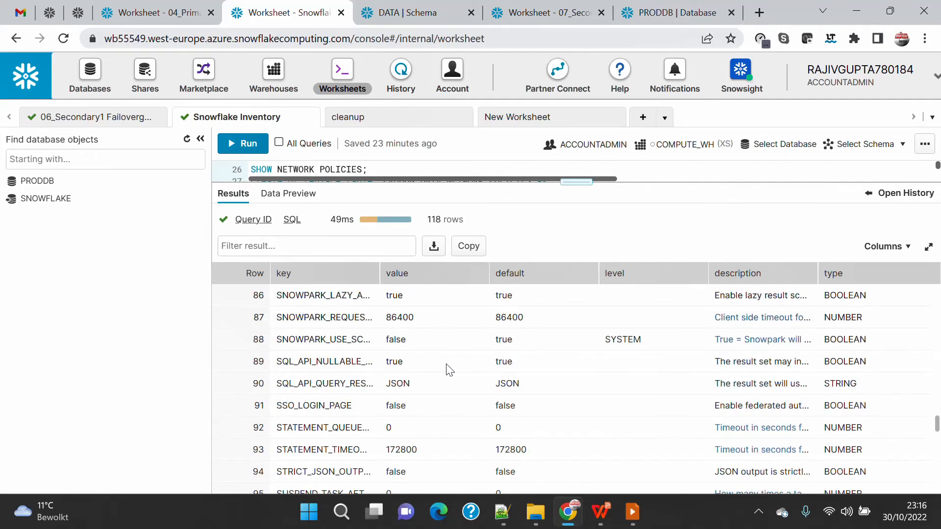
Try to query the ALL_OBJECTS view with the worksheet's select statement ordered by OBJECT_TYPE
left_click_drag(577, 181, 583, 378)
scroll(421, 285, "down", 3)
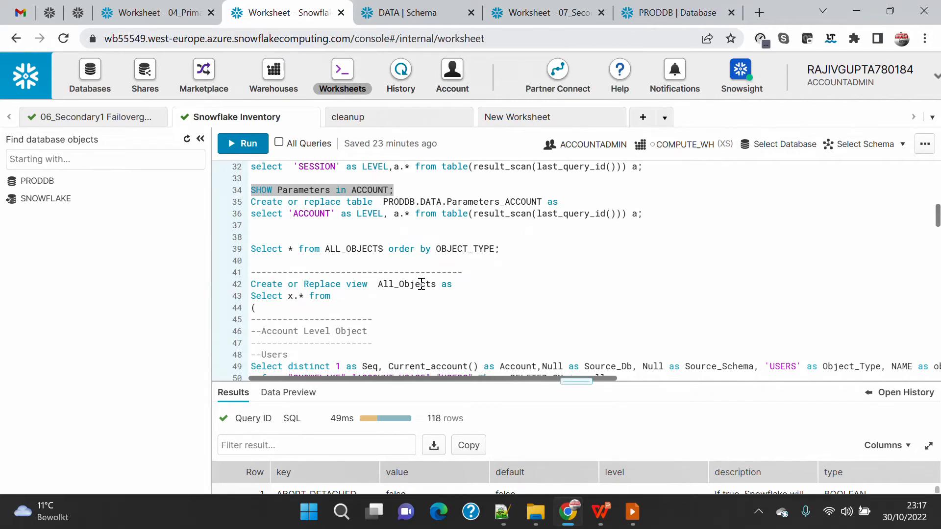
double_click(362, 249)
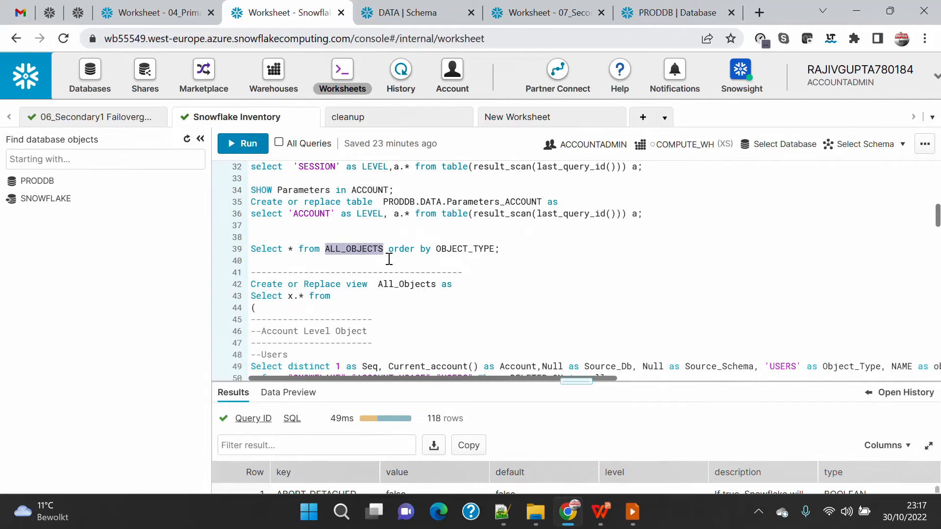
left_click_drag(515, 247, 240, 248)
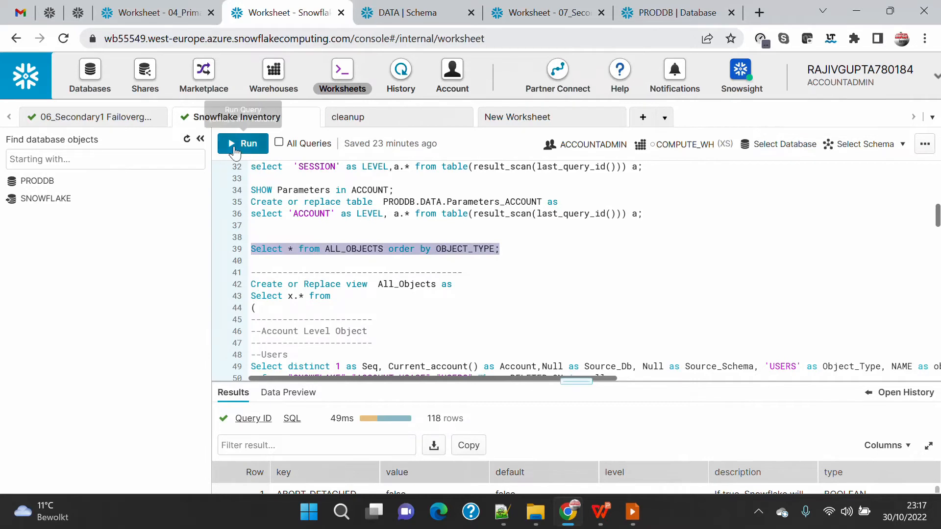
left_click(235, 149)
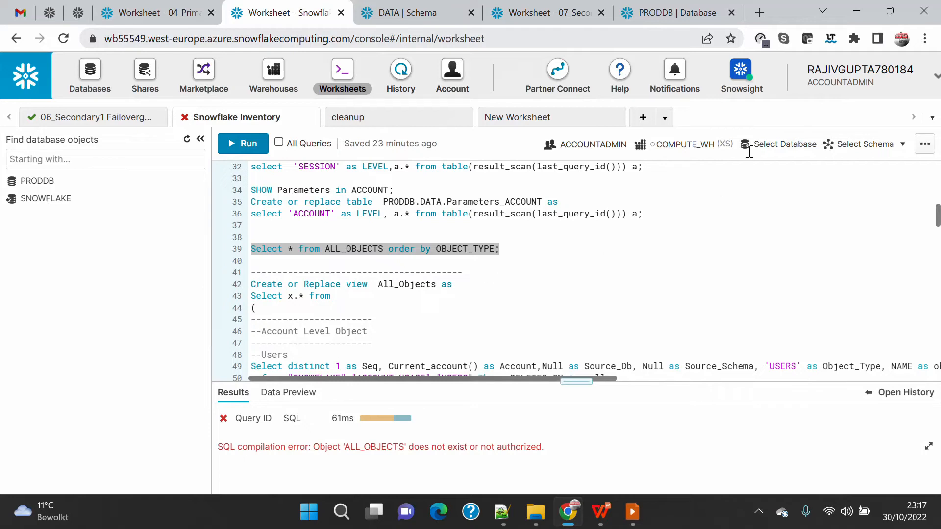
Set the worksheet context to database PRODDB and schema DATA, then rerun the ALL_OBJECTS query and enlarge its results area
left_click(784, 143)
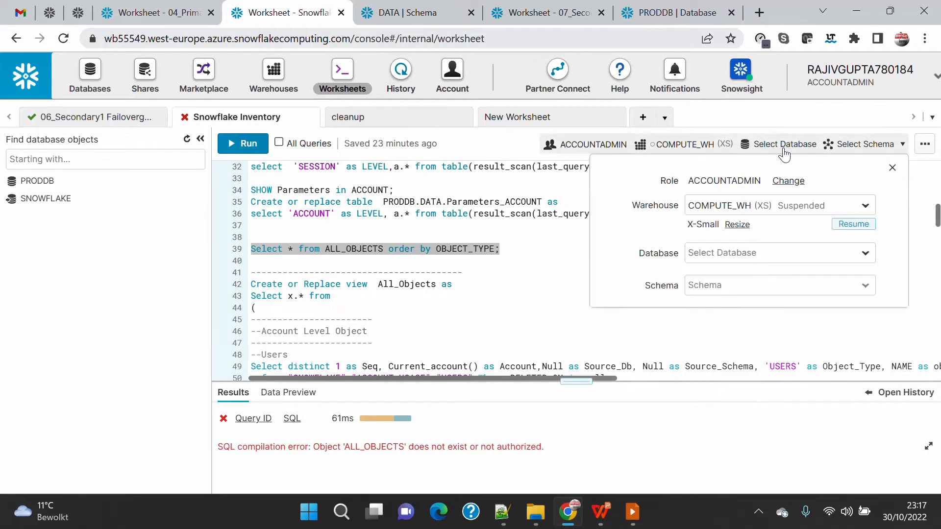
left_click(772, 255)
left_click(758, 271)
left_click(803, 289)
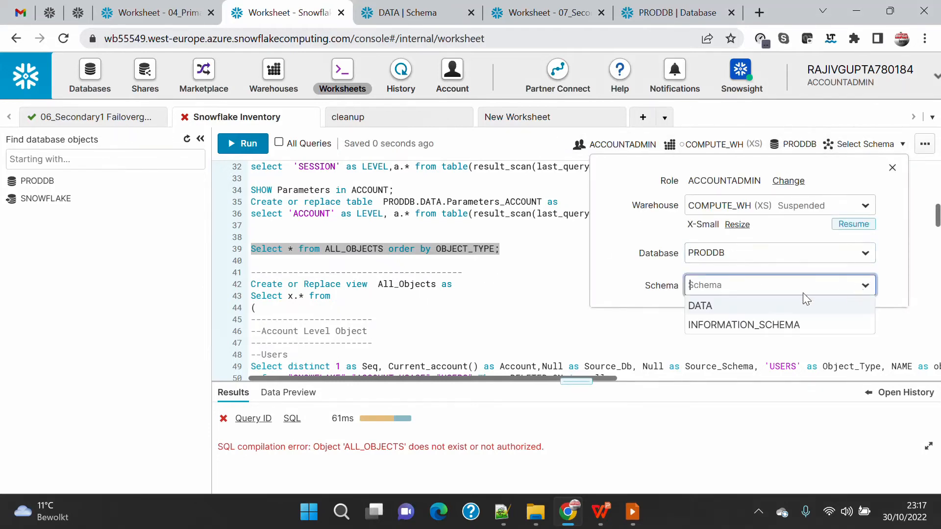
left_click(757, 306)
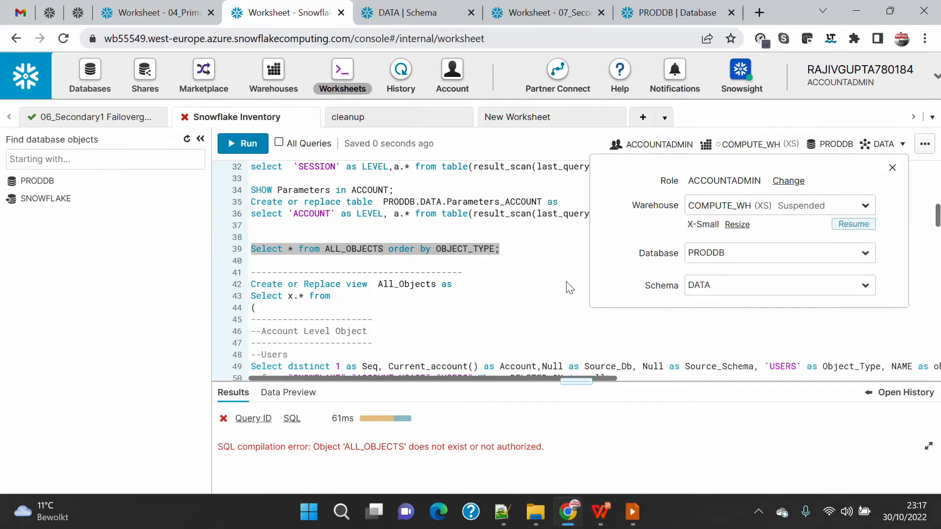
left_click(251, 144)
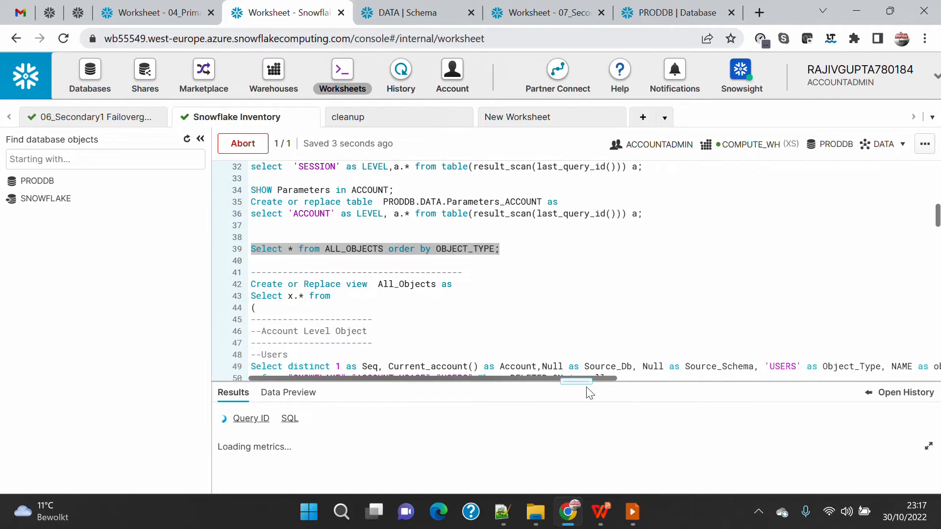
left_click_drag(581, 383, 566, 269)
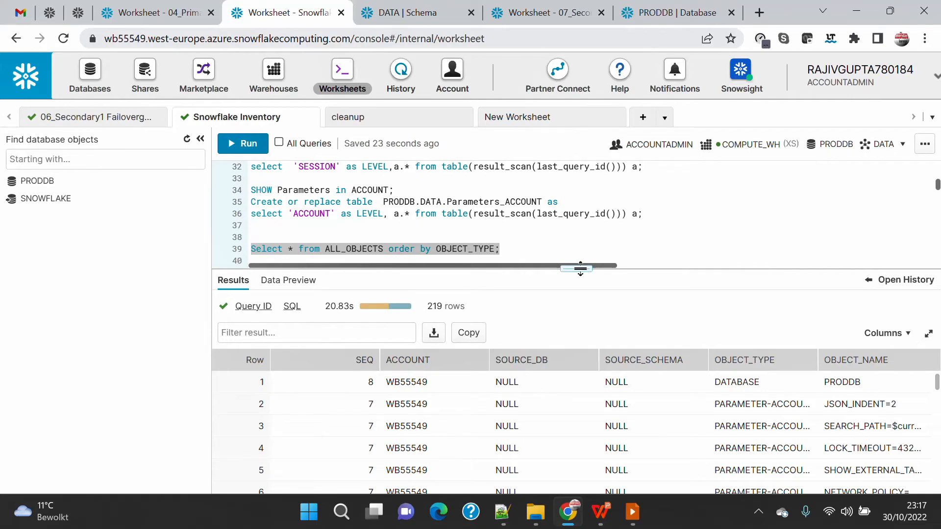
Enlarge the editor and examine the All_Objects view definition, from its account-level sections to the Streams and Task sections
left_click_drag(580, 269, 580, 391)
scroll(509, 285, "down", 15)
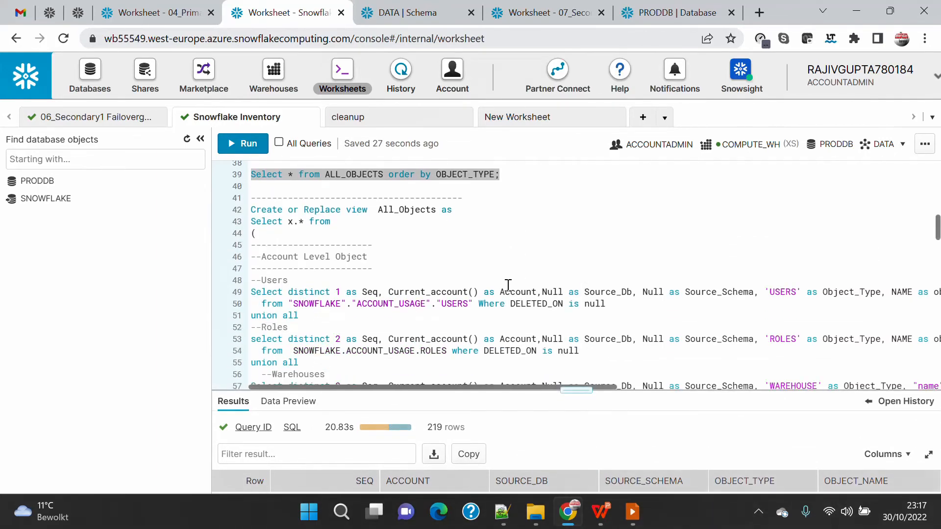
scroll(508, 285, "down", 5)
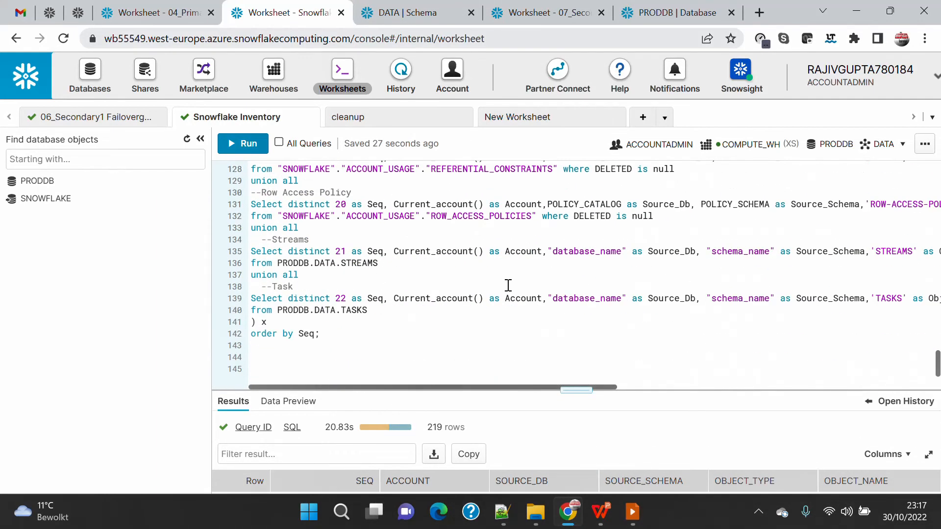
scroll(508, 285, "up", 20)
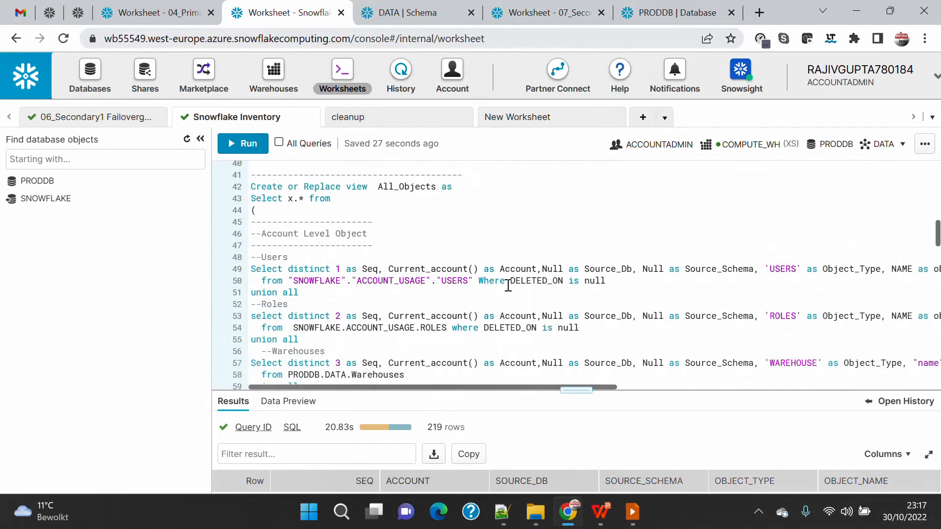
scroll(466, 265, "up", 4)
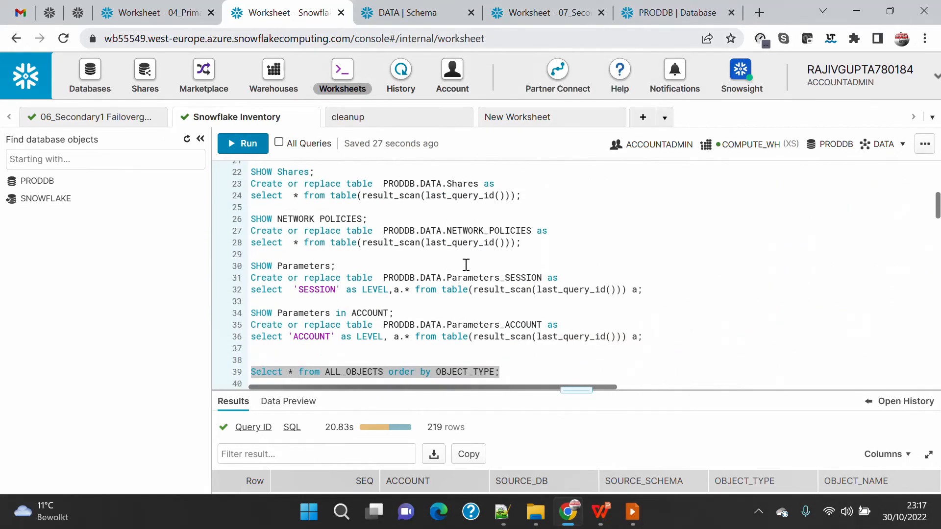
Run only the database-level selects inside the All_Objects view definition, from the Database section to the Task section, with an enlarged results area
scroll(466, 264, "down", 3)
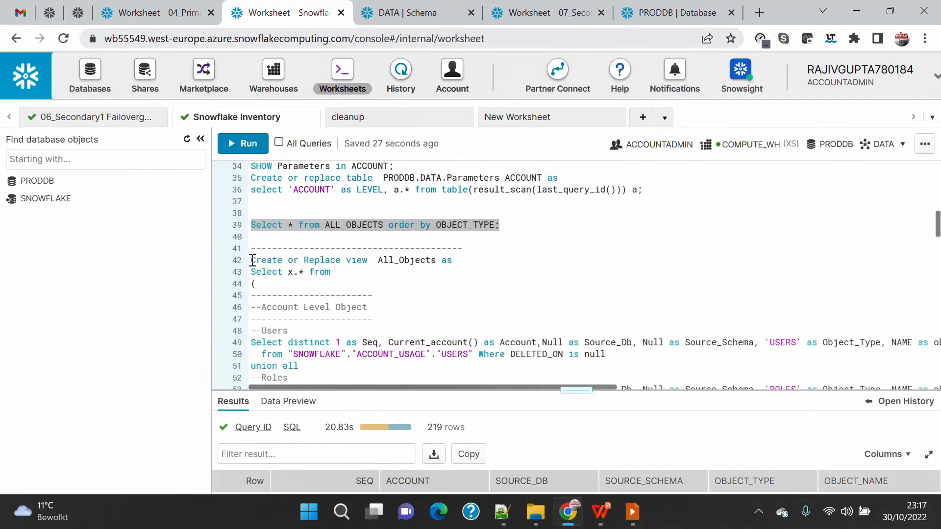
left_click_drag(252, 260, 457, 260)
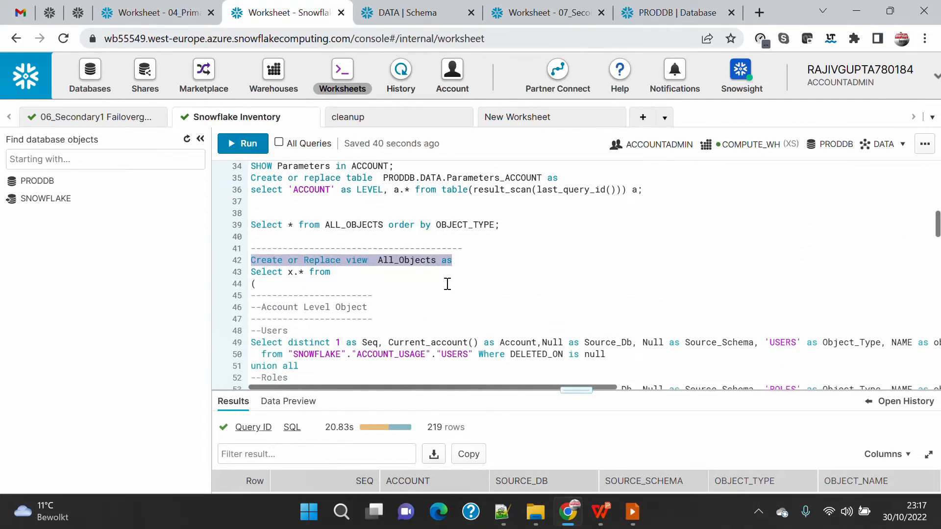
scroll(448, 285, "down", 2)
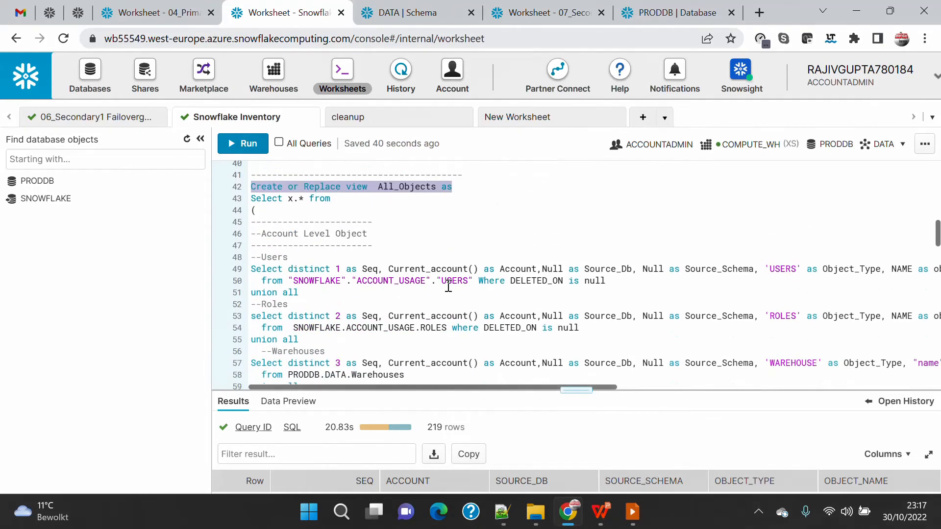
left_click(251, 270)
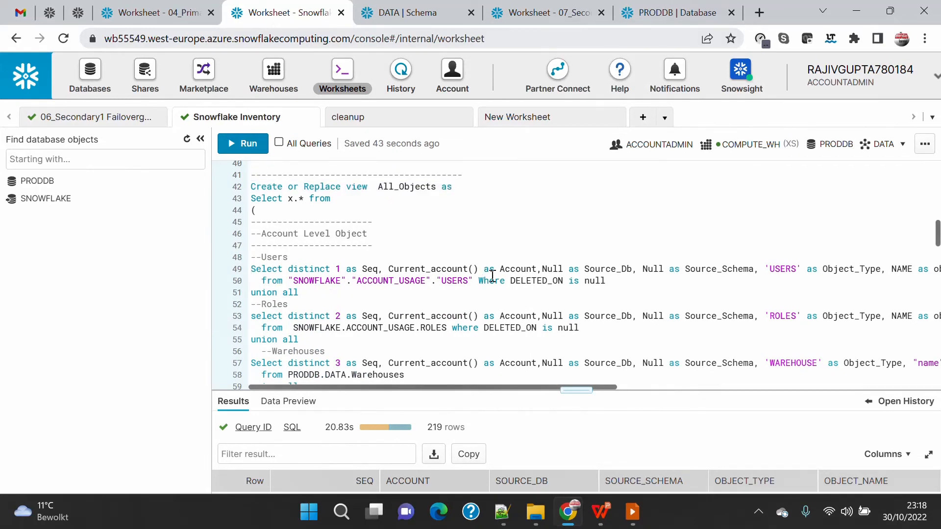
scroll(481, 272, "down", 15)
scroll(478, 273, "up", 4)
scroll(477, 272, "down", 2)
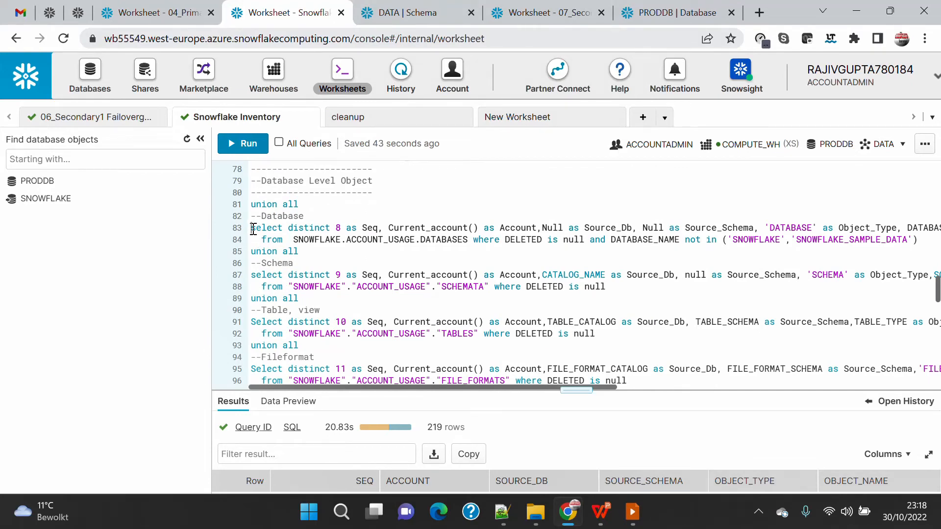
left_click_drag(253, 229, 397, 316)
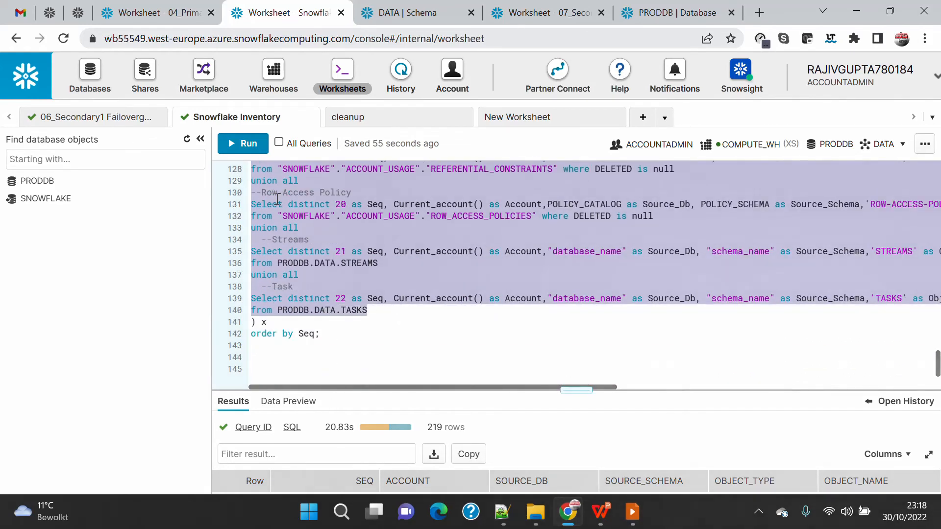
left_click(242, 143)
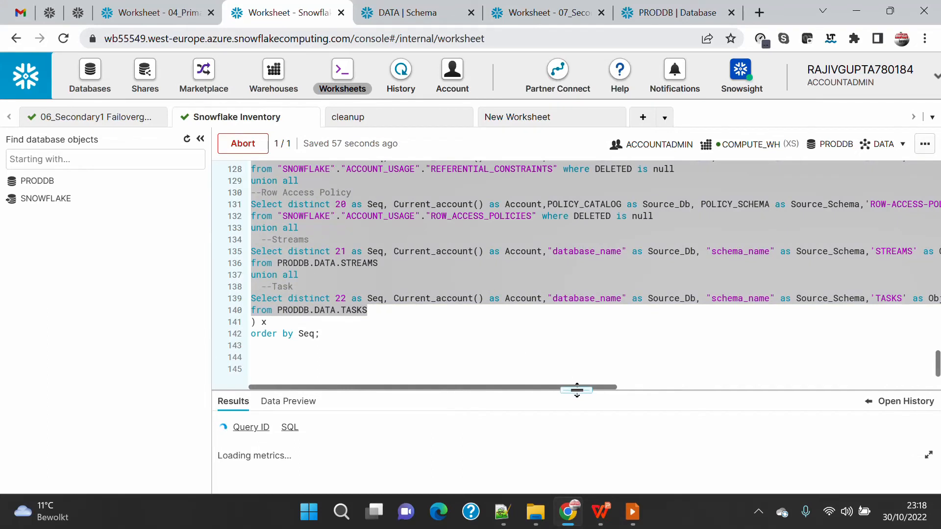
left_click_drag(575, 387, 540, 200)
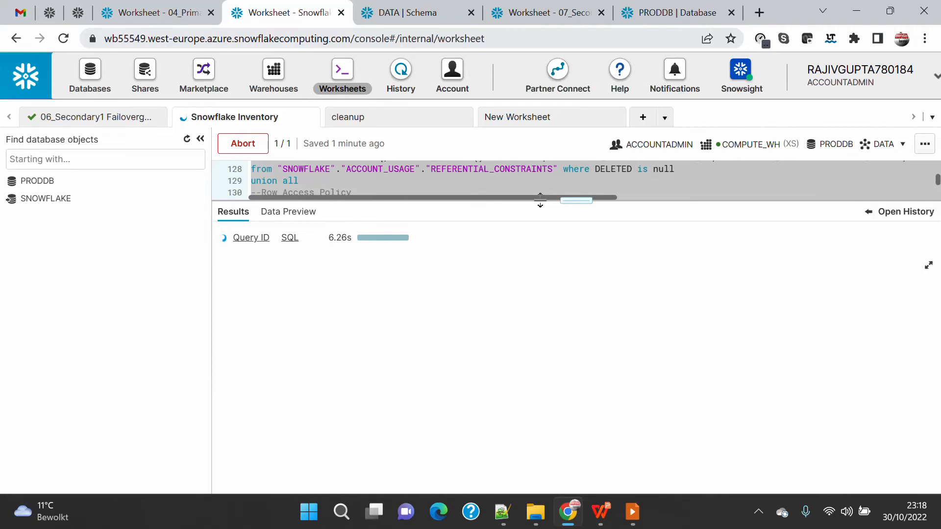
left_click_drag(540, 200, 545, 219)
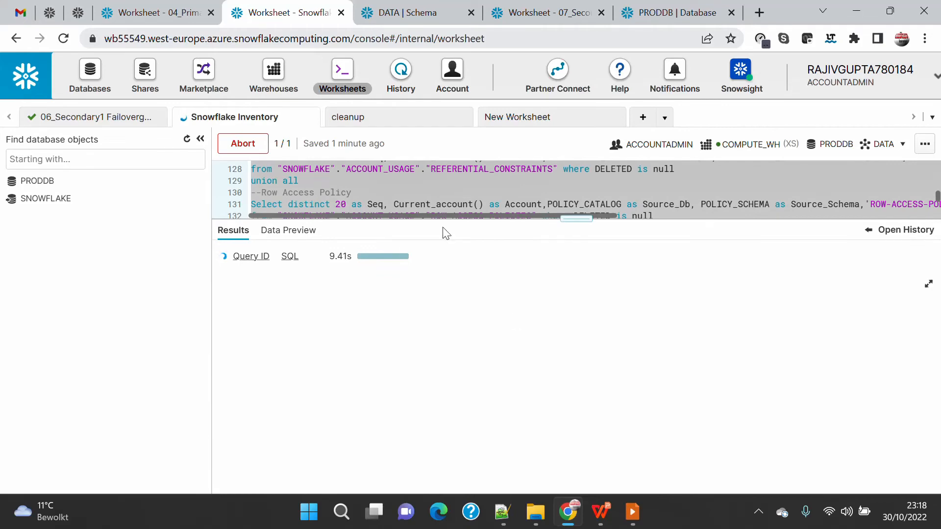
Switch to the SECONDARY2 account's worksheets and open its Snowflake Inventory worksheet
left_click(667, 11)
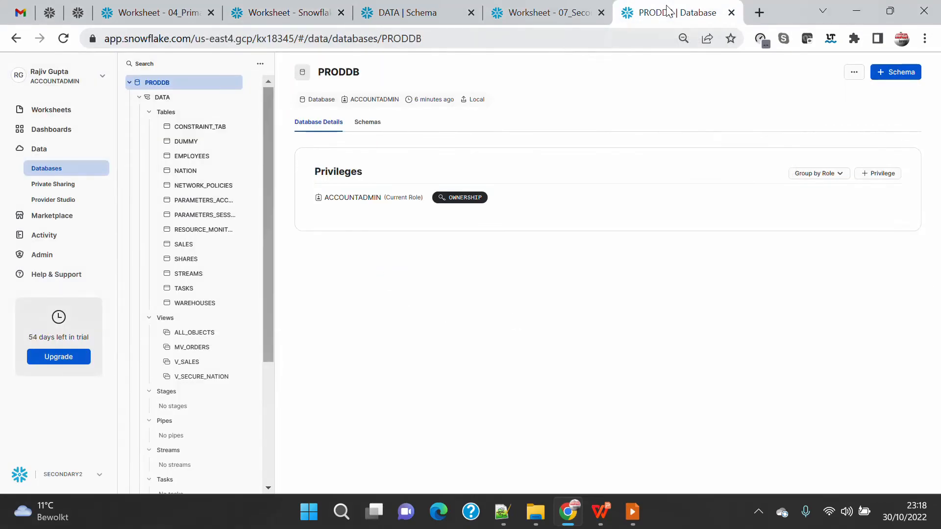
left_click(539, 11)
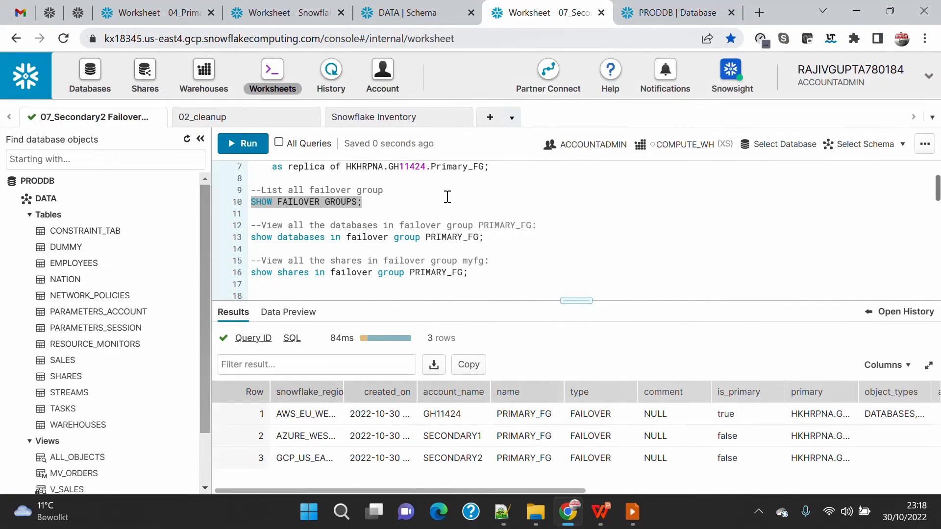
left_click(391, 116)
Run the SHOW STREAMS and SHOW TASKS statements at the start of the SECONDARY2 inventory worksheet
scroll(343, 245, "up", 20)
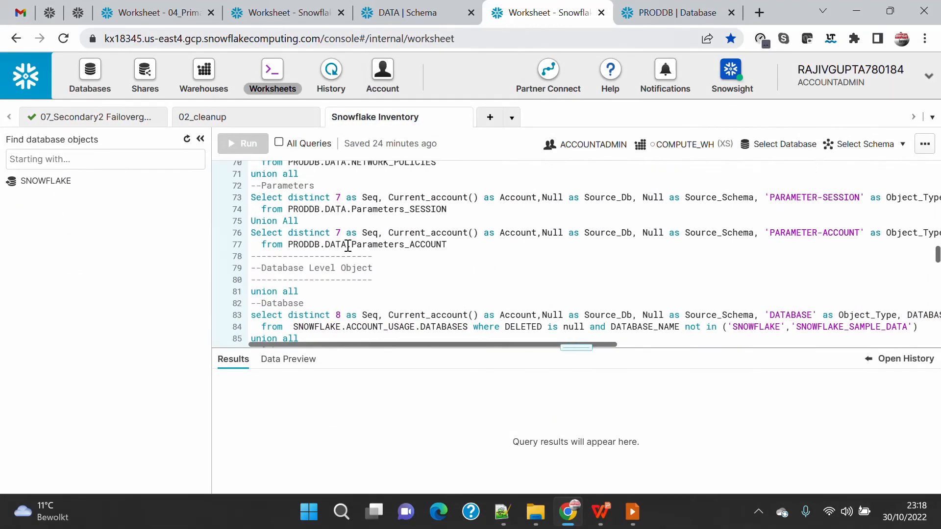
scroll(349, 242, "down", 2)
scroll(349, 242, "up", 2)
scroll(338, 231, "down", 2)
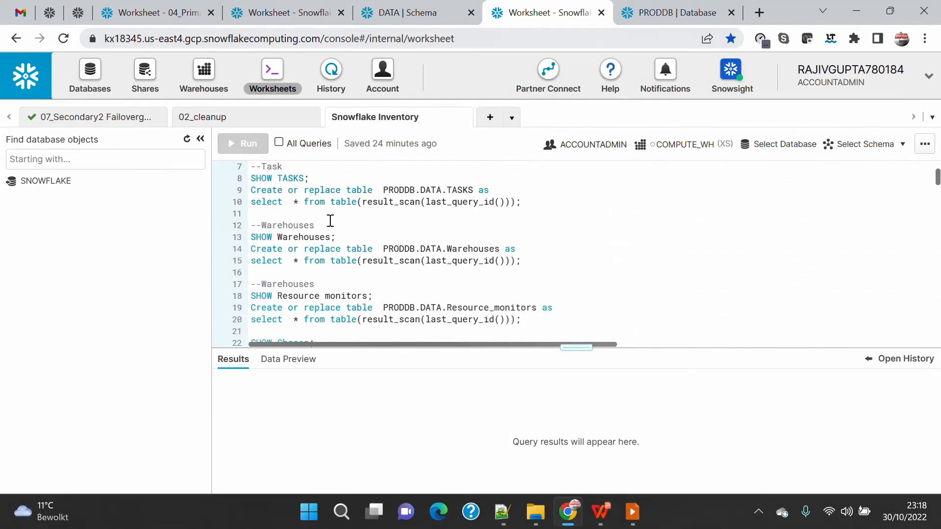
scroll(329, 219, "up", 2)
left_click(329, 192)
left_click_drag(328, 192, 225, 194)
left_click(226, 149)
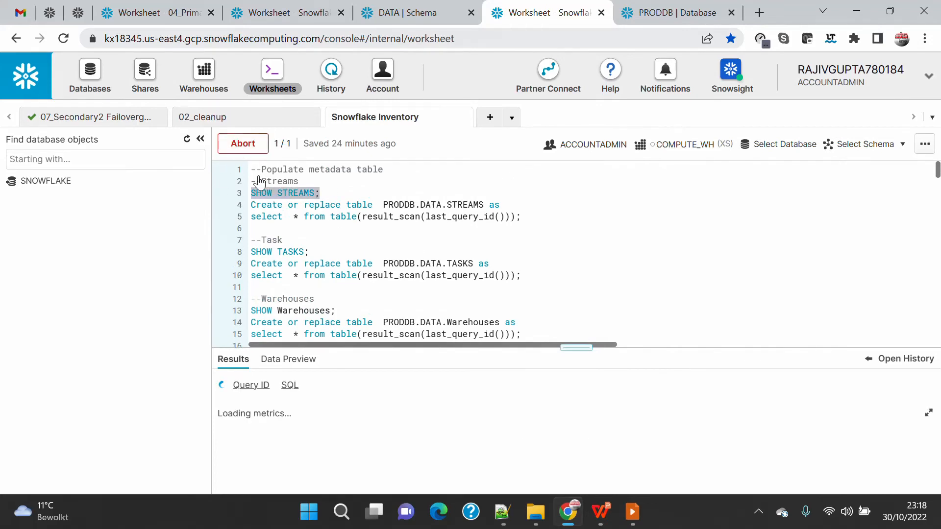
left_click_drag(317, 252, 227, 251)
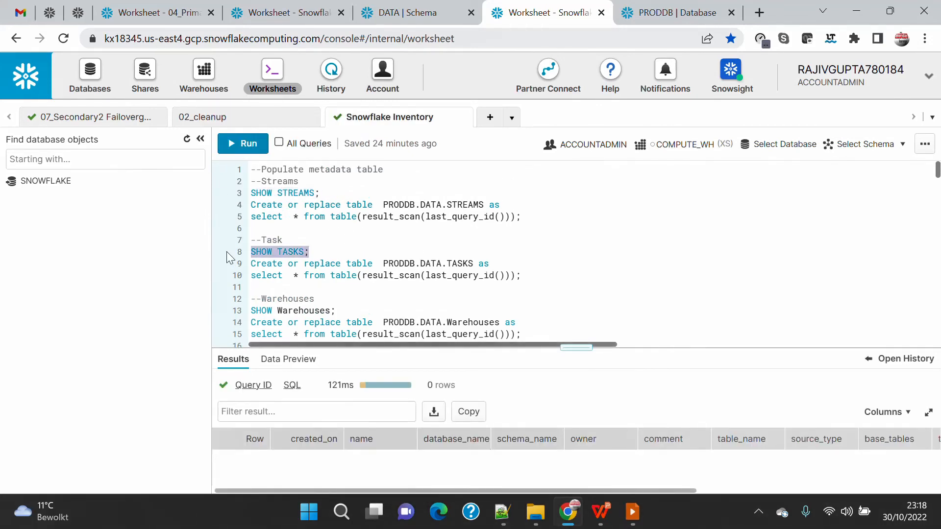
left_click(245, 143)
Run SHOW Warehouses on SECONDARY2 and widen the name column to read the full warehouse name
scroll(345, 234, "down", 2)
left_click_drag(340, 236, 237, 235)
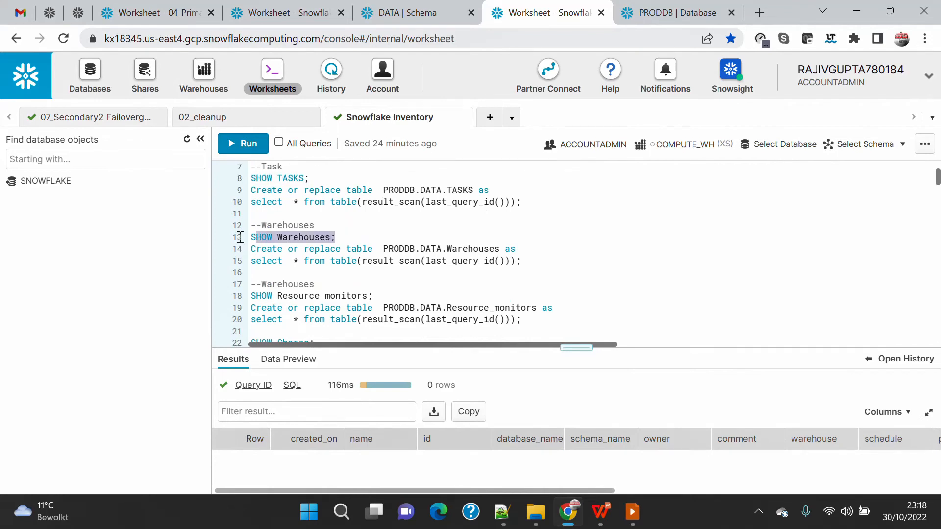
left_click(243, 143)
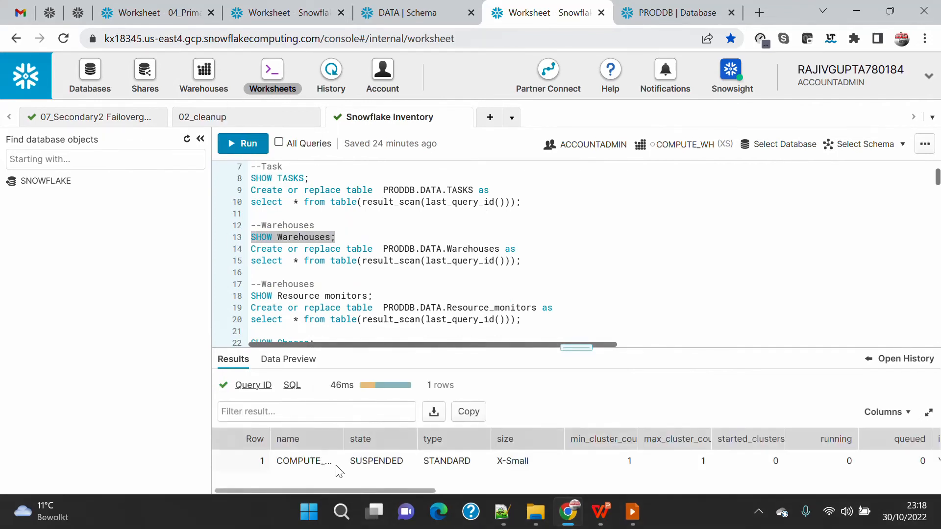
left_click_drag(341, 442, 353, 442)
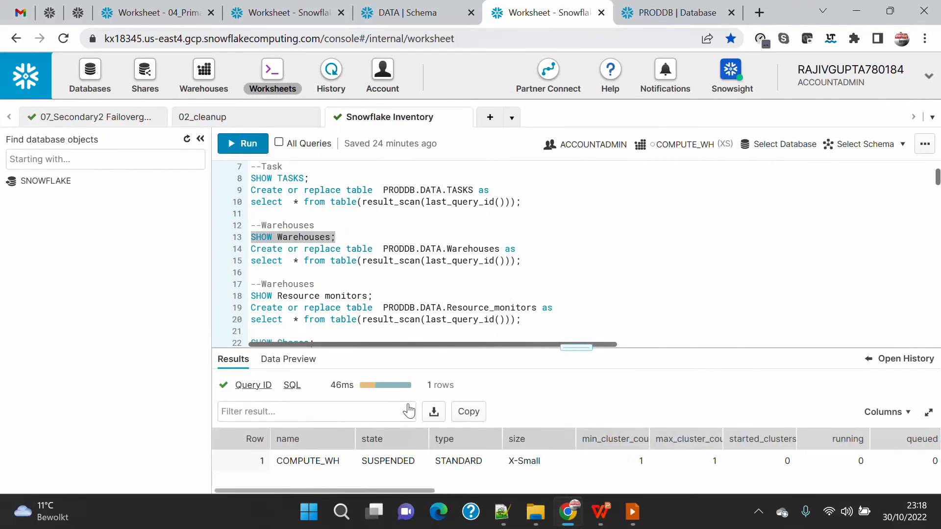
Run SHOW Resource monitors on SECONDARY2 and fit the name column to its contents
left_click_drag(382, 295, 240, 297)
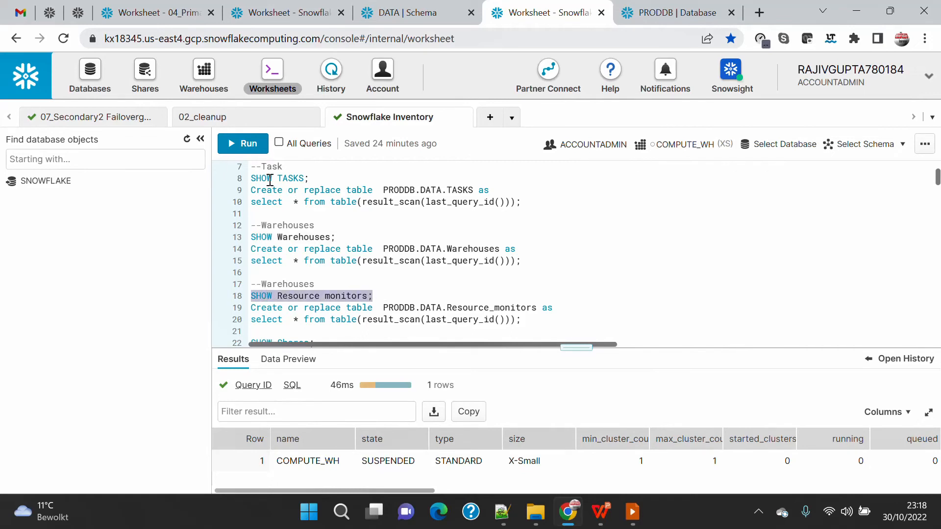
left_click(243, 143)
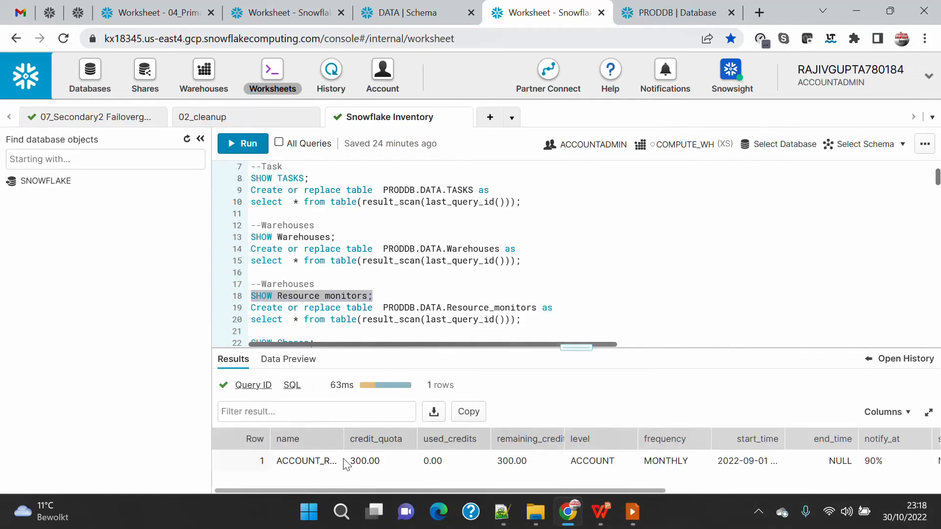
double_click(343, 439)
Run SHOW Shares on SECONDARY2, enlarge the results, and check the full name of the outbound PRODDB share
scroll(405, 280, "down", 2)
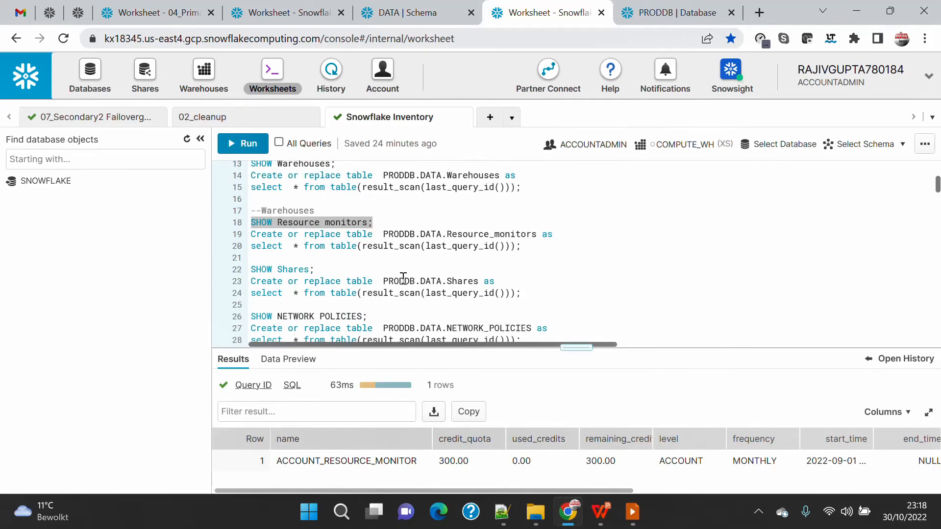
left_click_drag(328, 270, 234, 274)
left_click(248, 144)
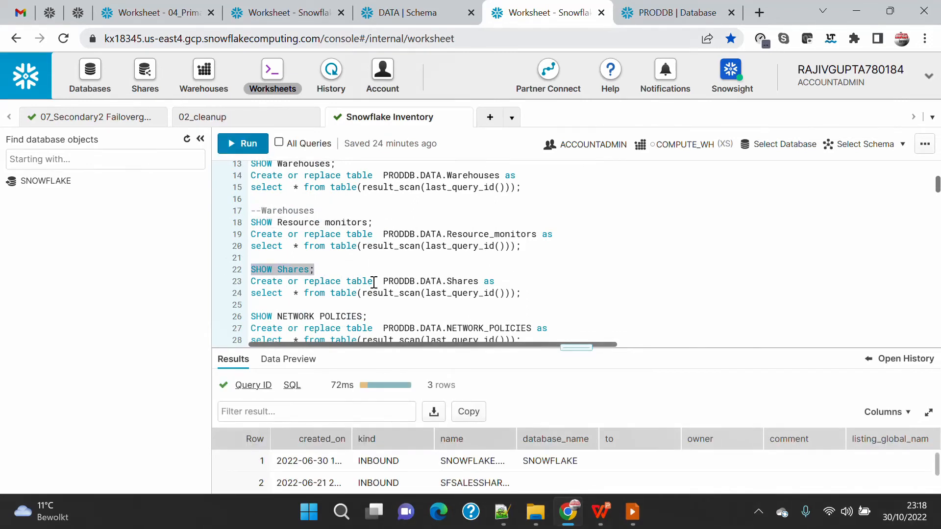
left_click_drag(573, 347, 568, 245)
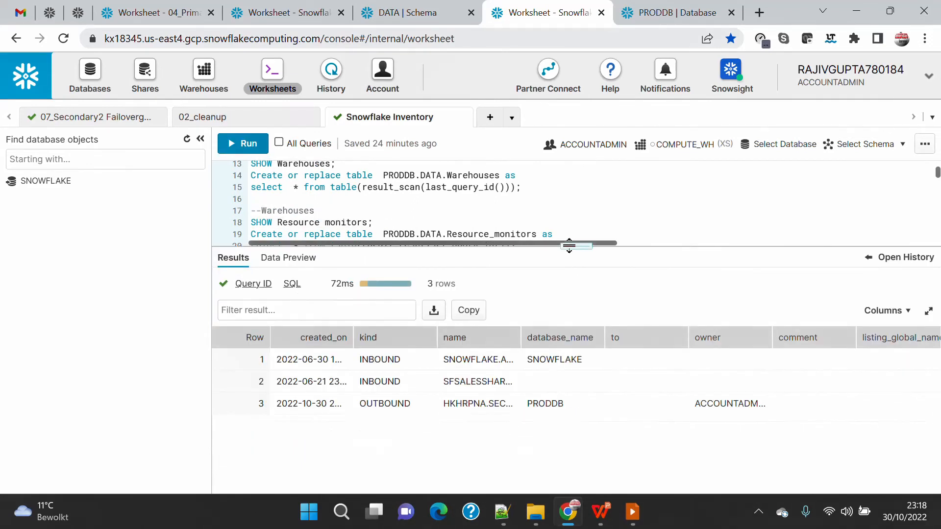
double_click(520, 335)
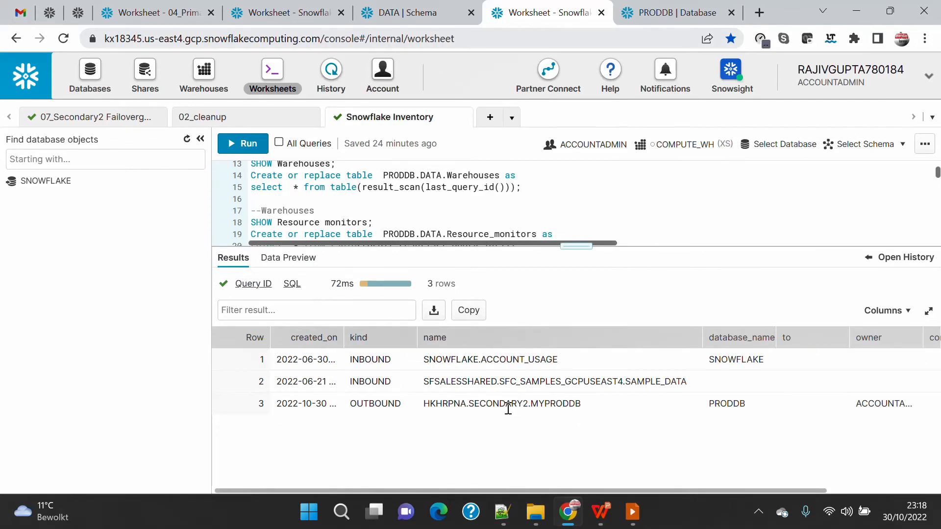
left_click_drag(493, 405, 569, 406)
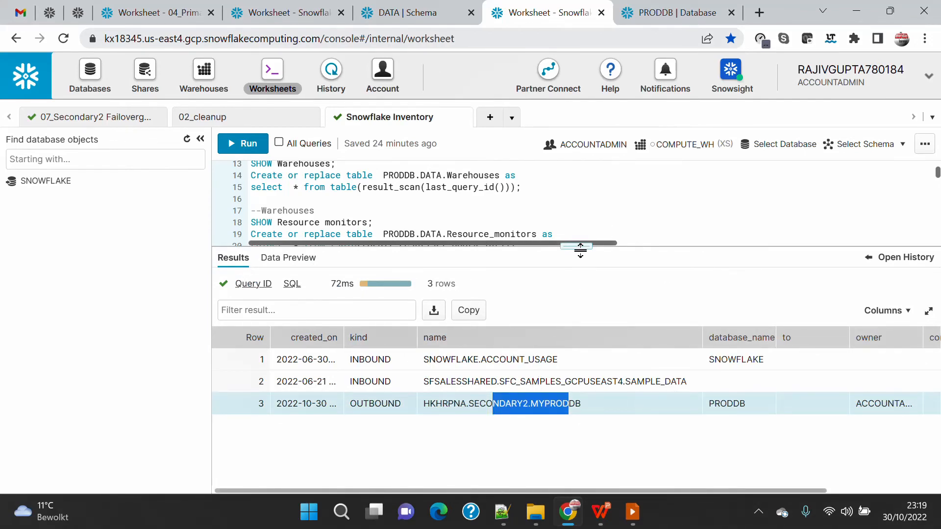
Enlarge the editor area and run SHOW NETWORK POLICIES on SECONDARY2
left_click_drag(579, 248, 583, 393)
scroll(374, 268, "down", 3)
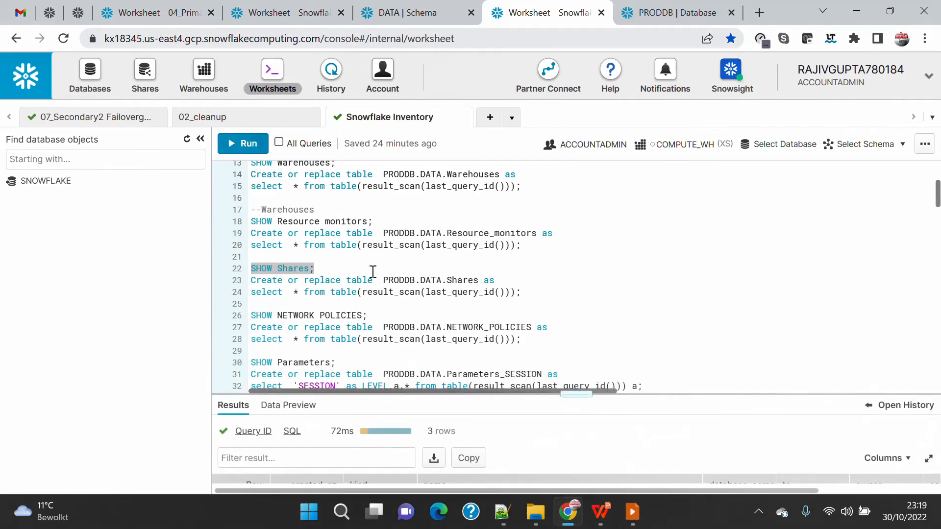
left_click_drag(374, 243, 213, 244)
left_click(242, 144)
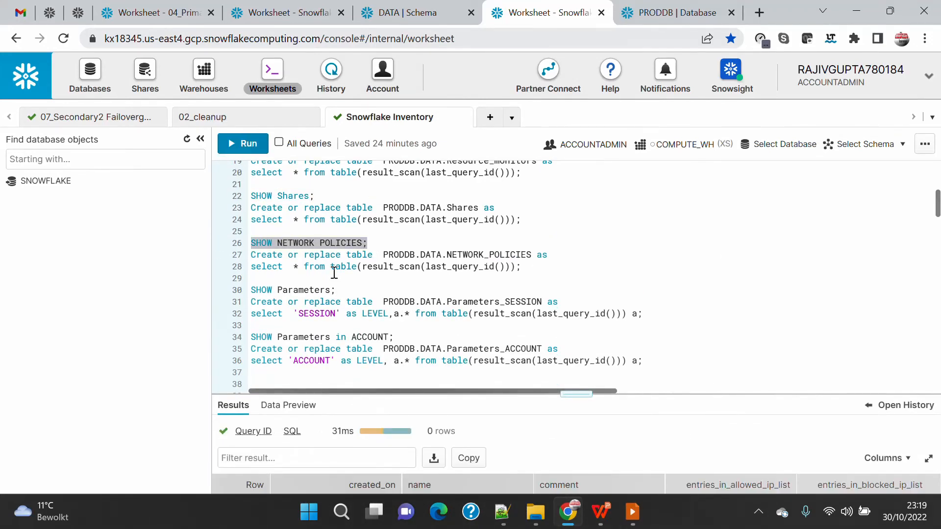
Run SHOW Parameters on SECONDARY2 to list the session parameters in an enlarged results area
left_click_drag(356, 289, 231, 289)
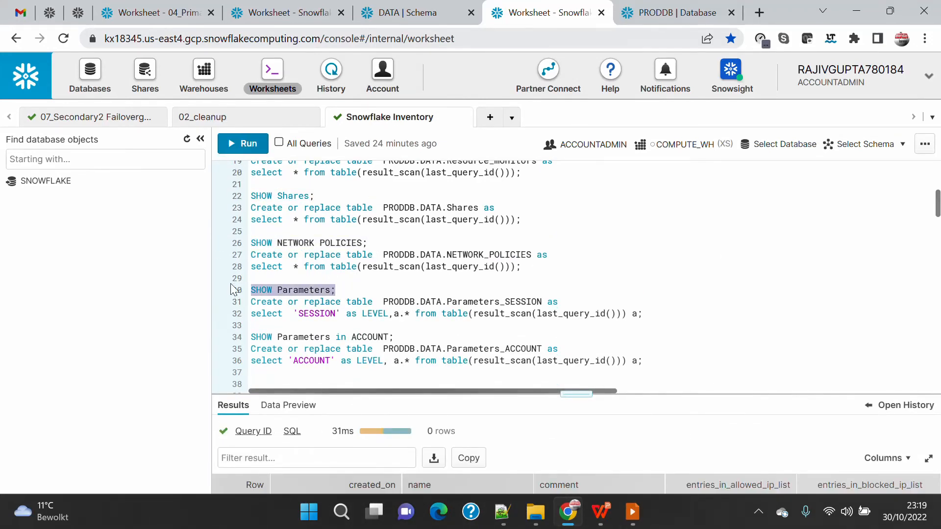
left_click(242, 143)
left_click_drag(580, 394, 576, 278)
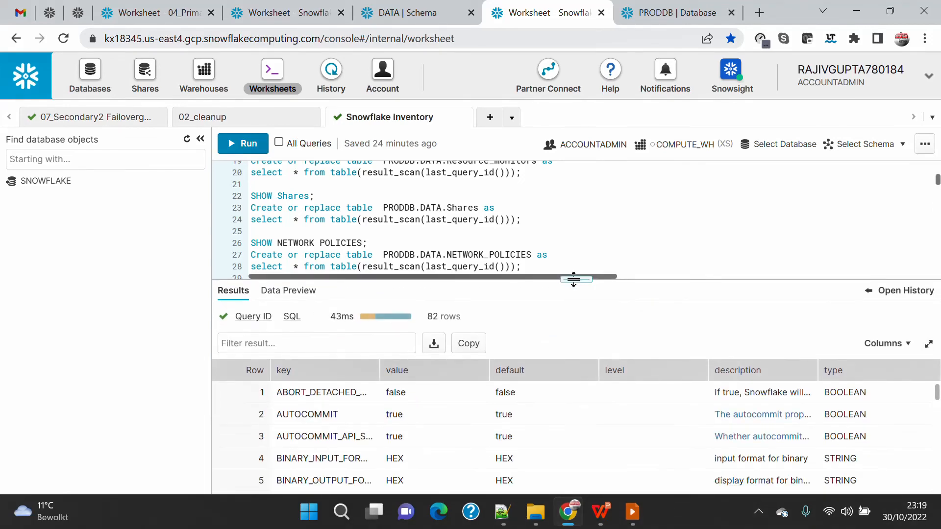
Run SHOW Parameters in ACCOUNT on SECONDARY2, enlarge the results, and check the value of the TIMEZONE parameter
scroll(372, 233, "down", 5)
scroll(365, 231, "up", 3)
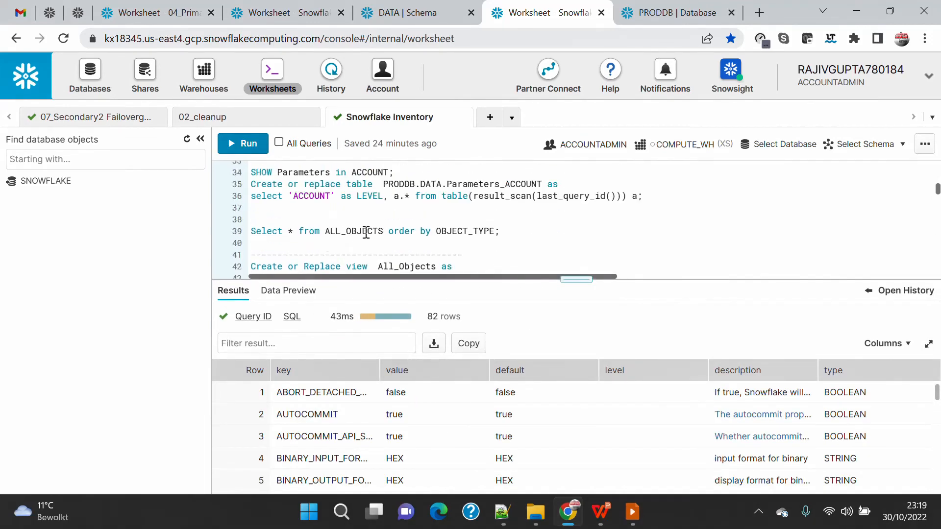
scroll(402, 201, "down", 2)
left_click_drag(398, 190, 248, 190)
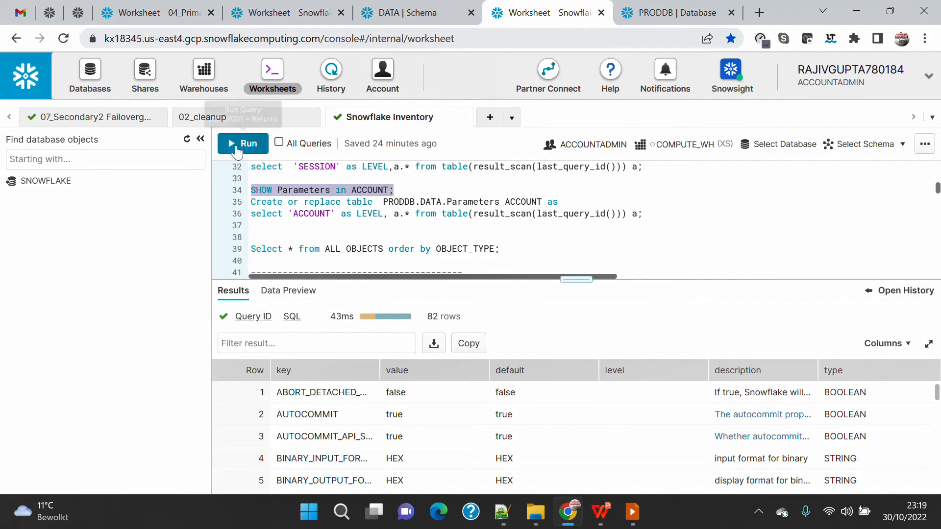
left_click(243, 143)
left_click_drag(577, 279, 576, 193)
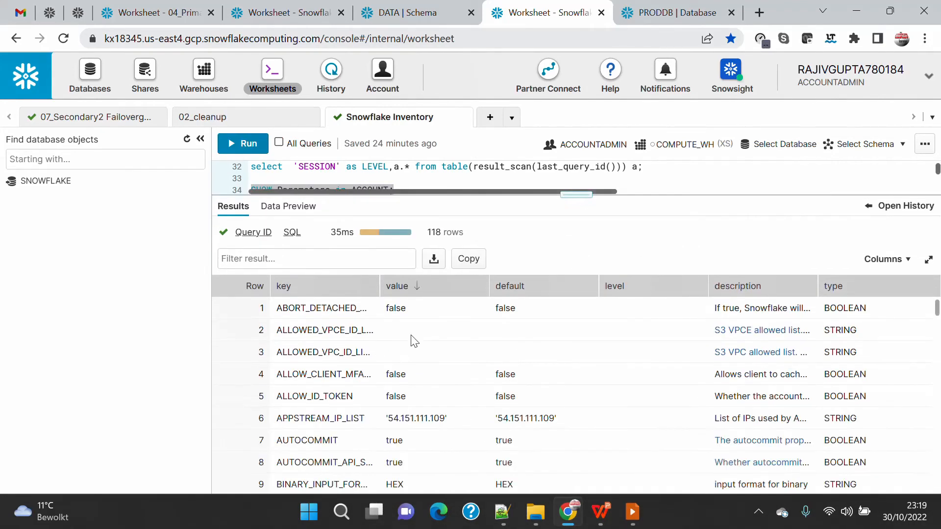
scroll(458, 382, "down", 15)
scroll(460, 385, "down", 14)
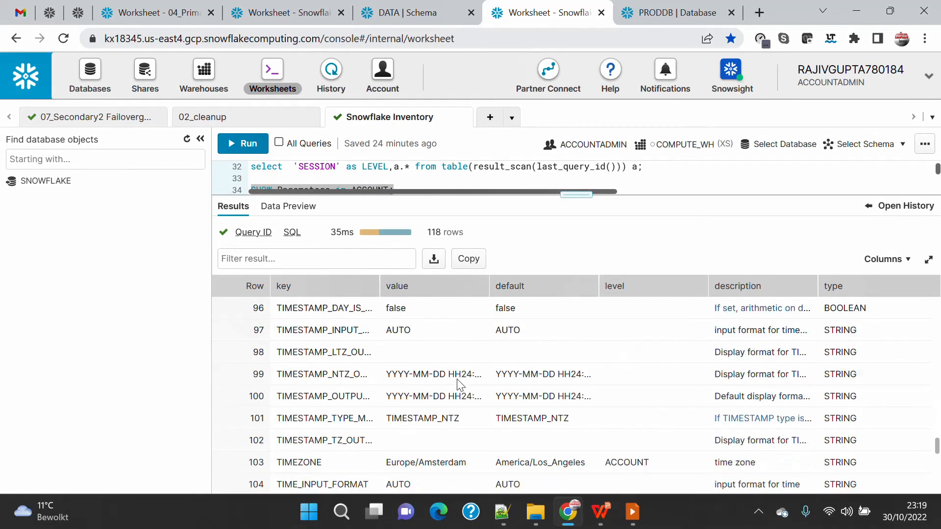
scroll(458, 385, "down", 2)
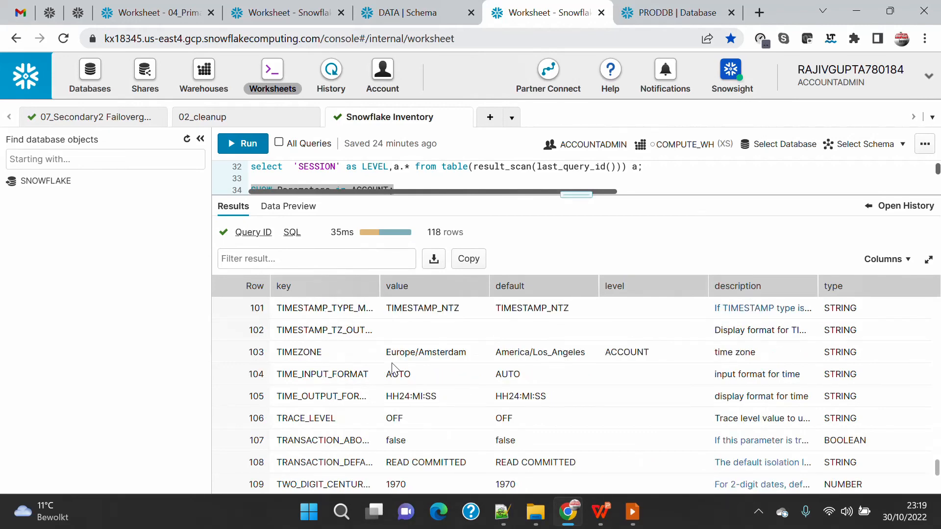
left_click_drag(387, 353, 474, 359)
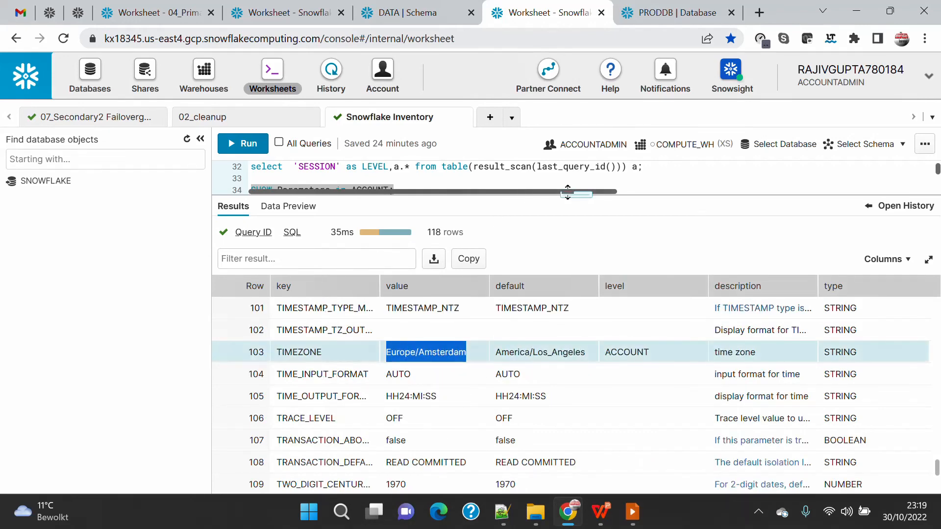
Enlarge the editor area of the SECONDARY2 Snowflake Inventory worksheet and place the cursor after the ALL_OBJECTS query
left_click_drag(577, 193, 581, 391)
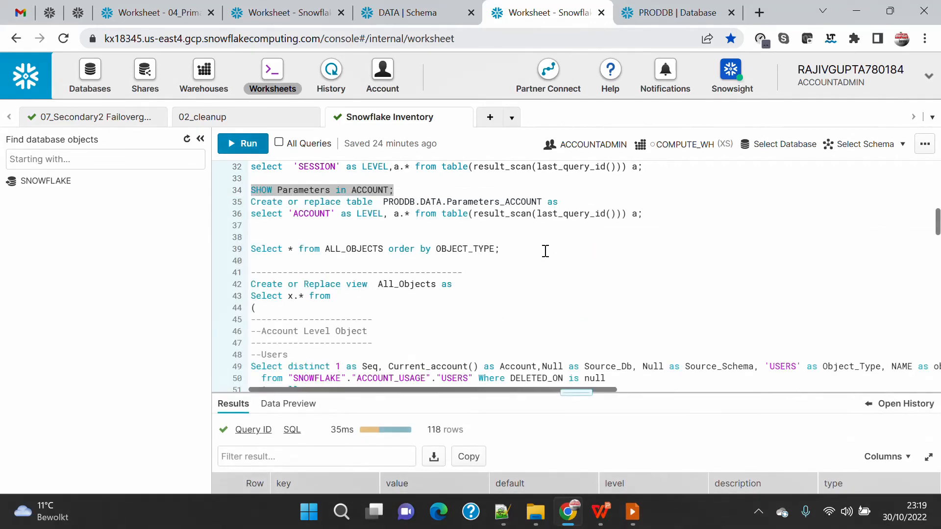
left_click(520, 248)
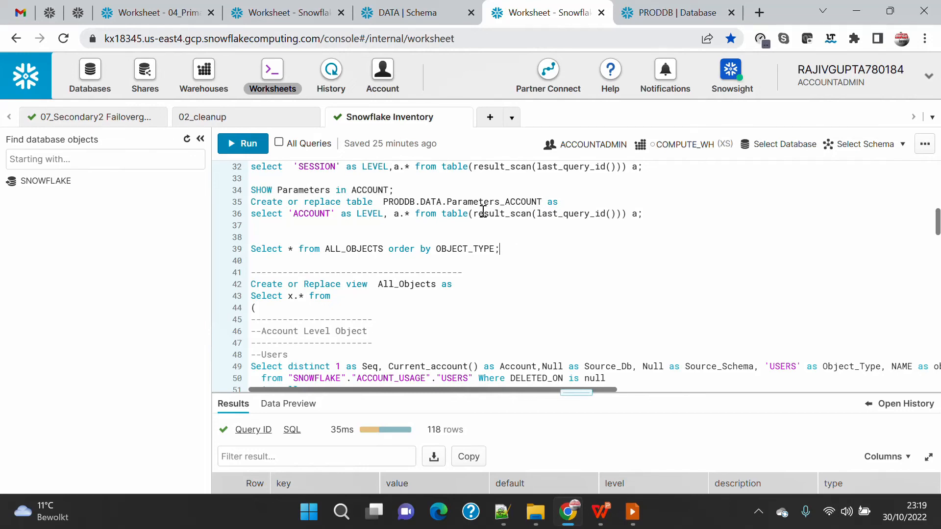
Highlight the create failover group Primary_FG statement in the primary account's worksheet, and revisit the SECONDARY1 and SECONDARY2 inventory worksheets
left_click(145, 15)
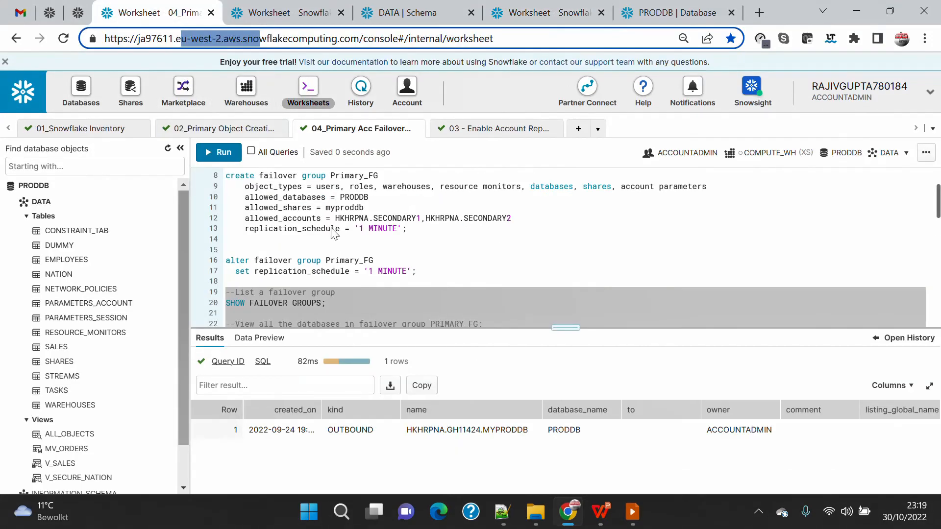
scroll(429, 260, "up", 3)
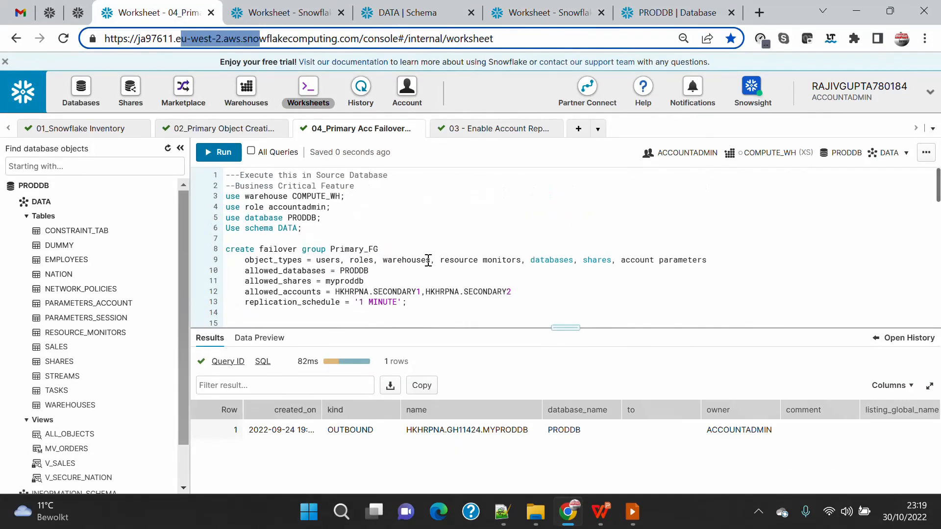
left_click(418, 305)
left_click_drag(419, 304, 221, 251)
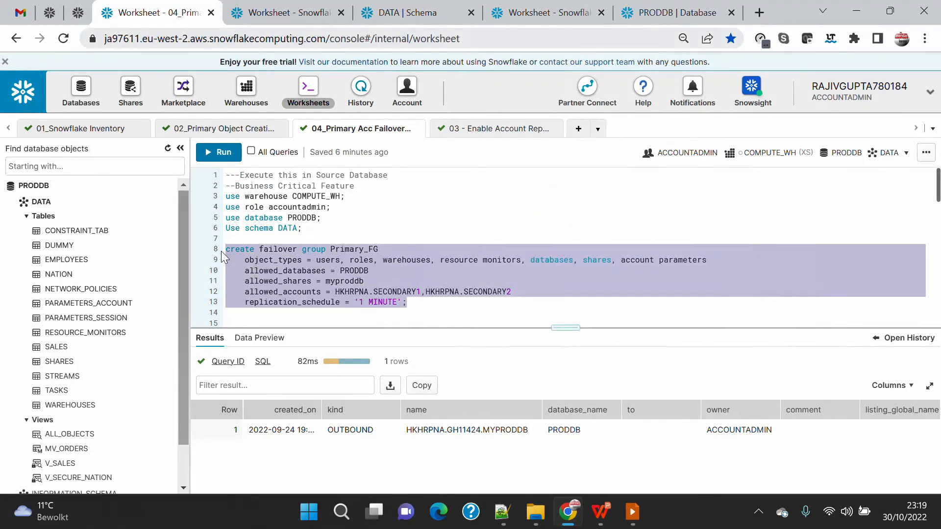
left_click(242, 9)
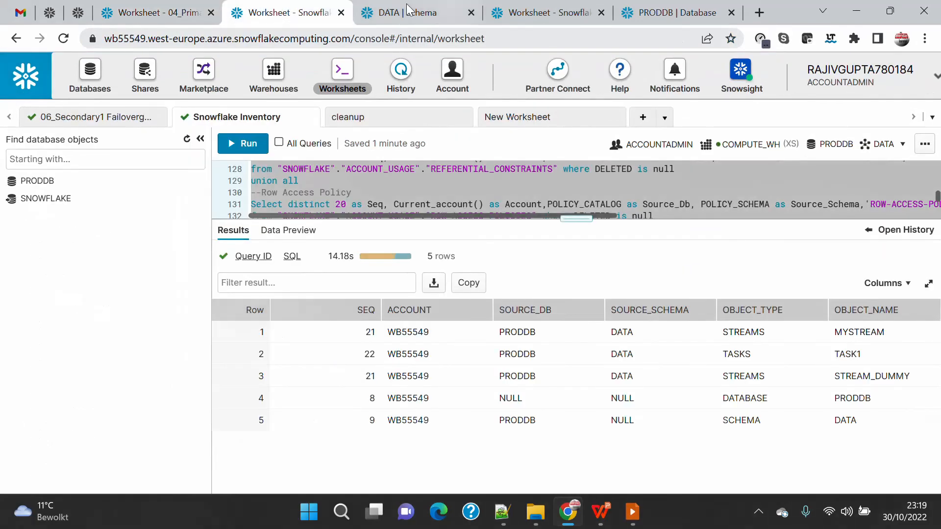
left_click(562, 8)
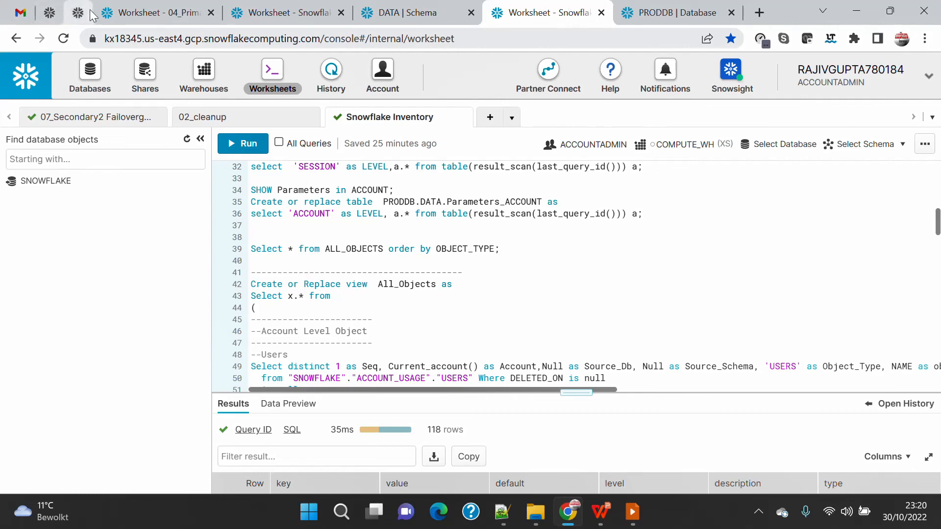
Search the Snowflake documentation for replication and, under Account Replication and Failover, open Introduction to Account Replication Across Multiple Accounts
left_click(49, 12)
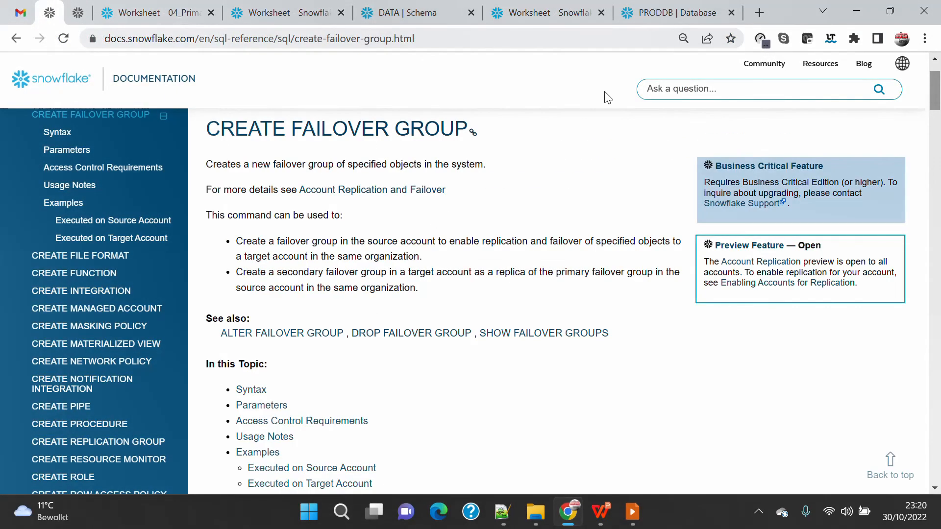
left_click(686, 88)
type("replication")
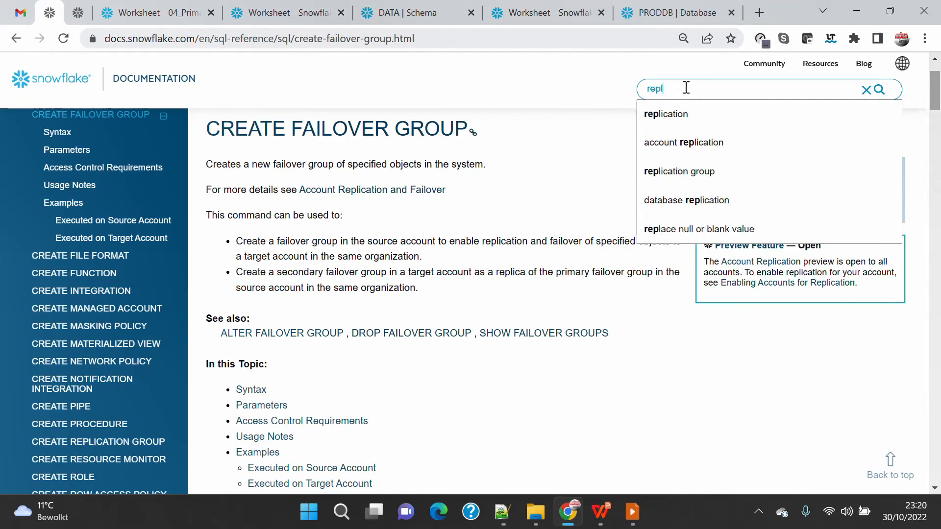
key("Return")
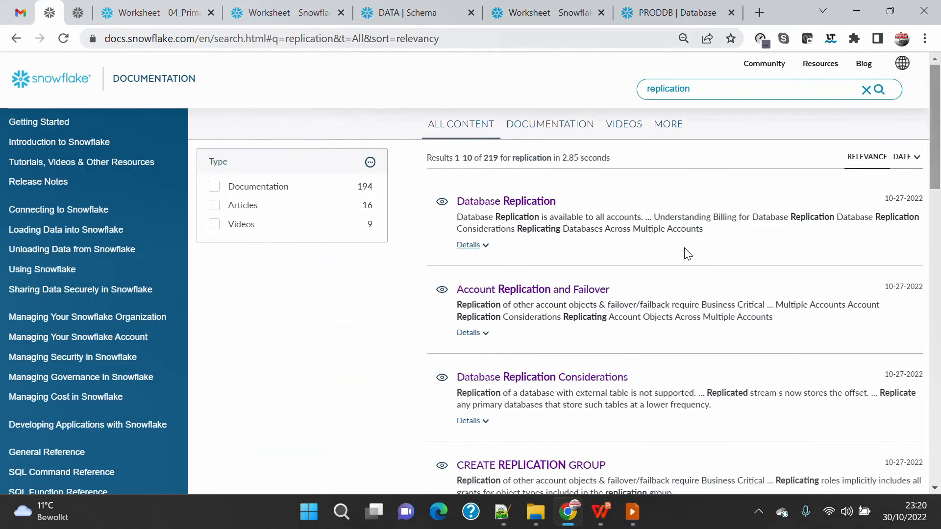
left_click(583, 289)
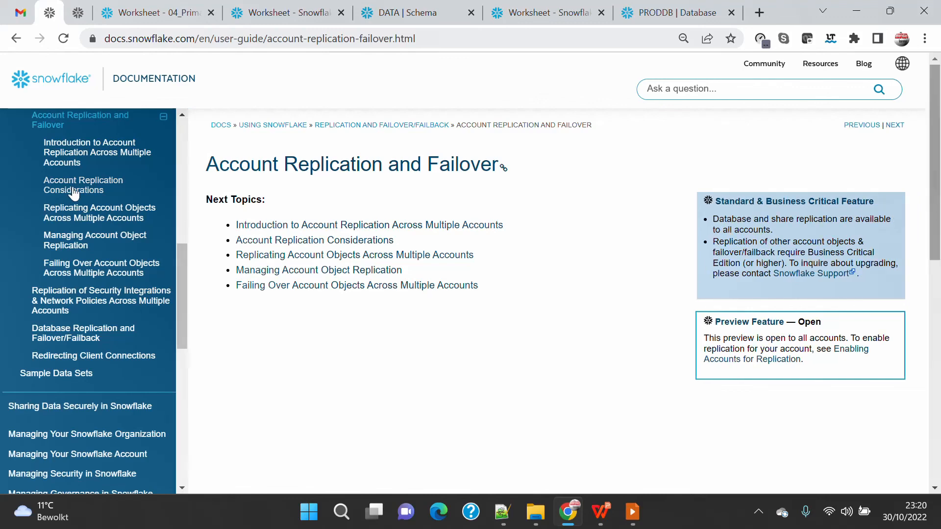
left_click(69, 161)
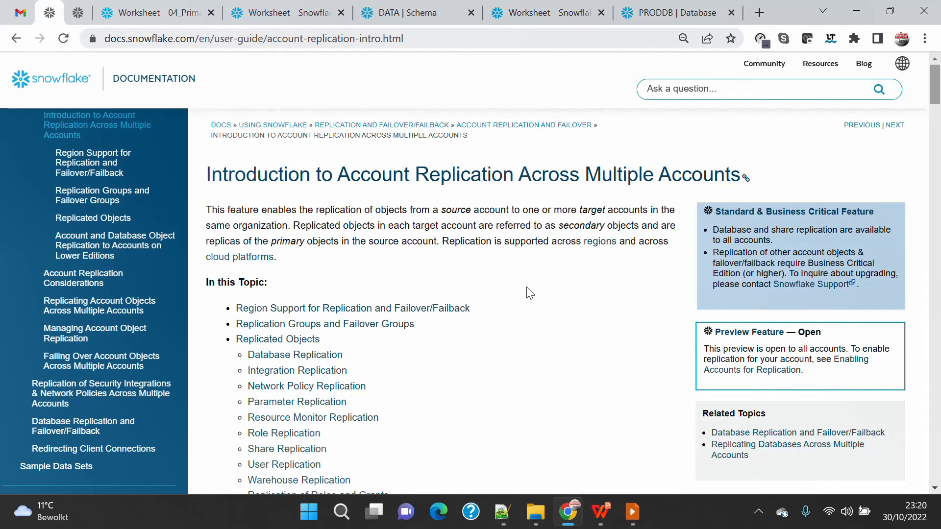
Examine the account replication introduction for feature availability by edition, user authentication methods, and the Replicated Objects table
scroll(529, 293, "down", 5)
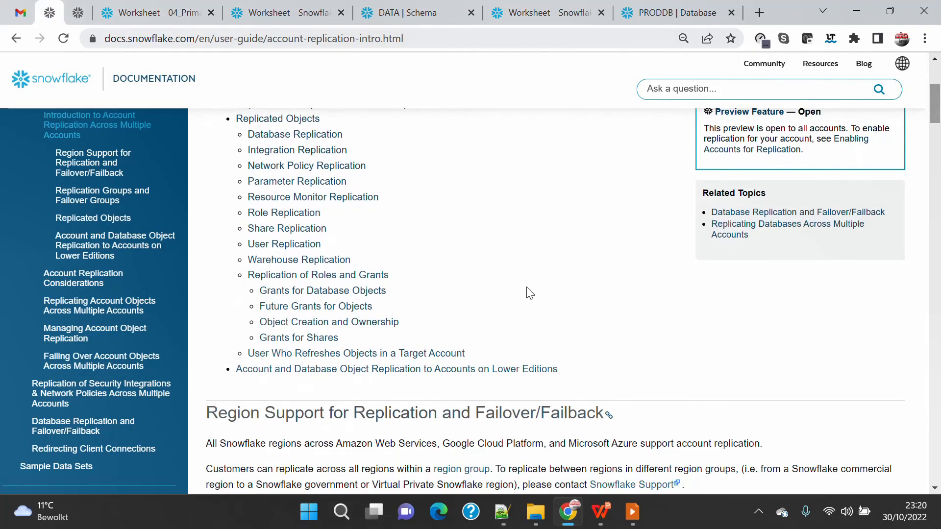
scroll(529, 293, "up", 1)
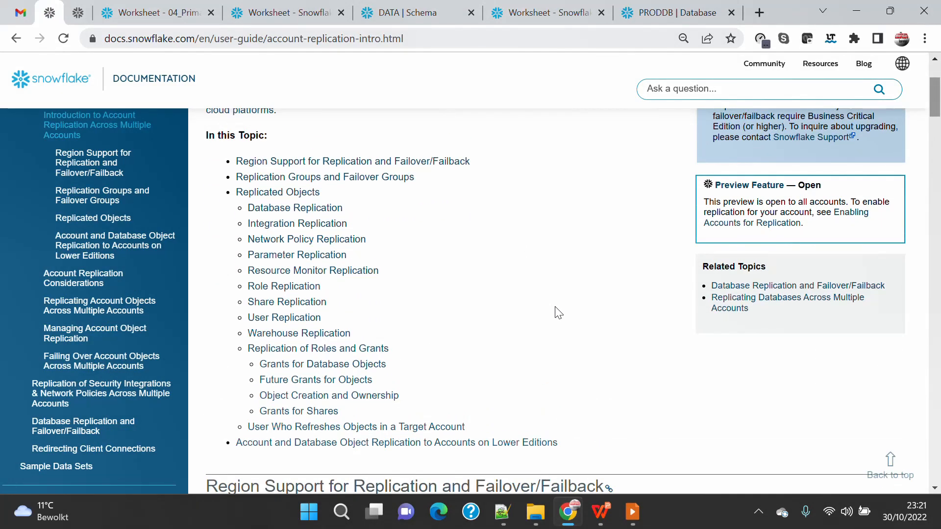
scroll(558, 312, "down", 5)
scroll(627, 337, "down", 6)
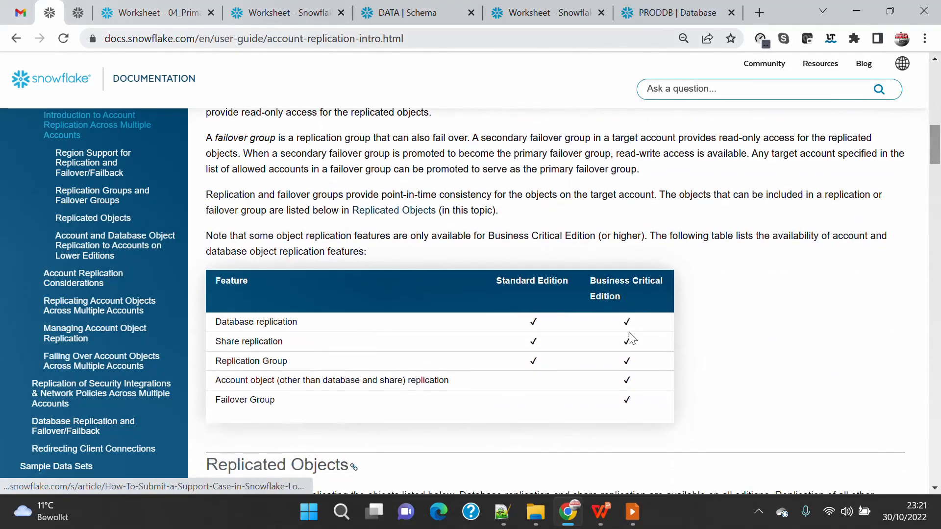
scroll(631, 338, "down", 7)
scroll(631, 338, "down", 20)
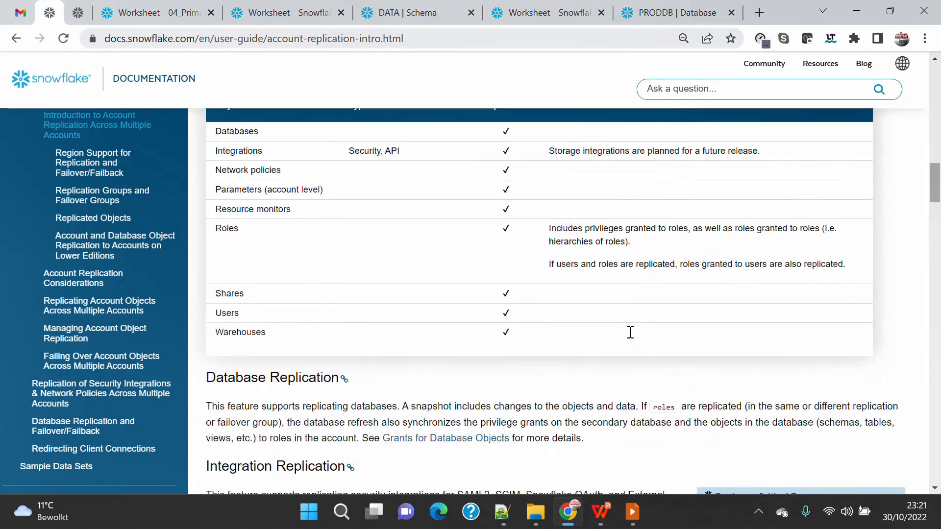
scroll(630, 337, "down", 4)
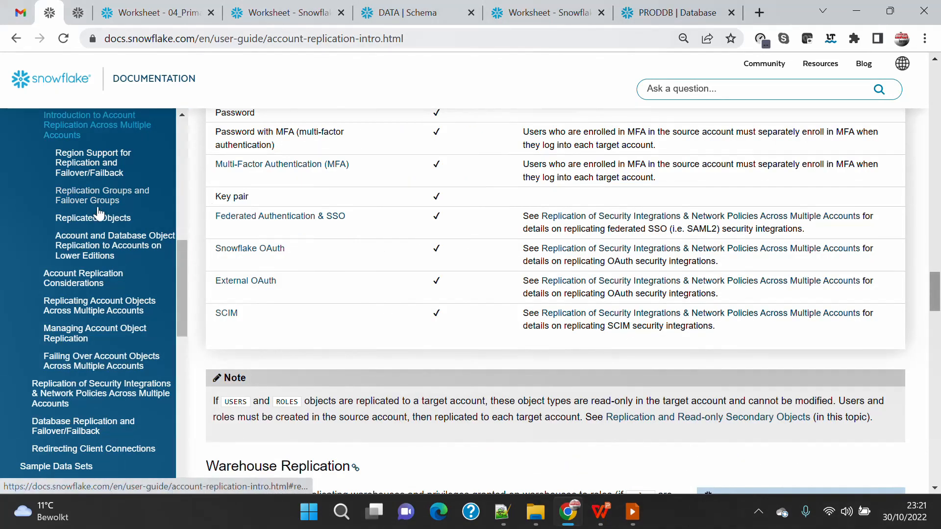
scroll(99, 212, "down", 1)
scroll(99, 212, "down", 3)
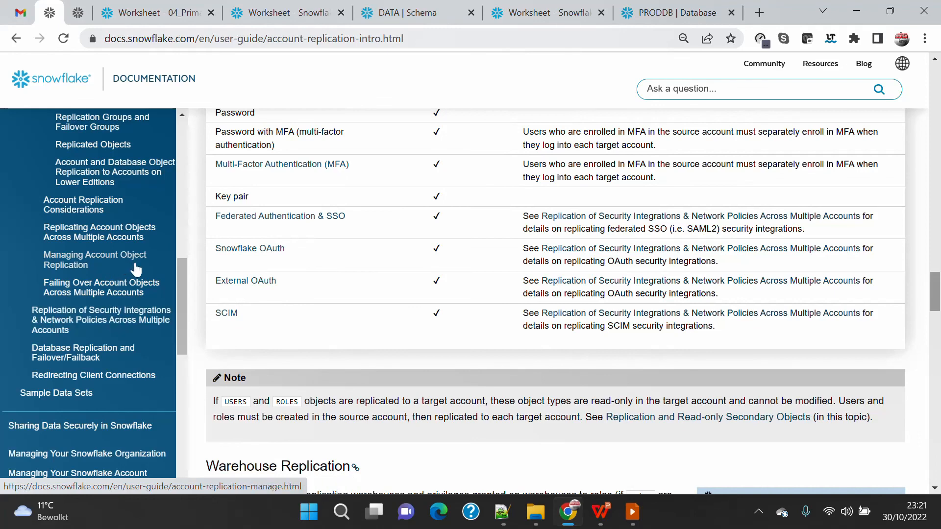
scroll(429, 269, "up", 5)
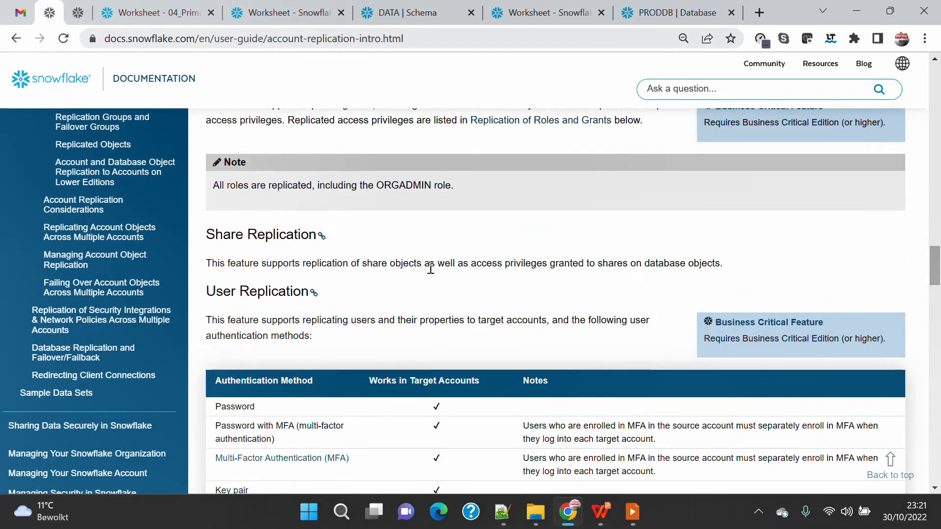
scroll(431, 268, "up", 15)
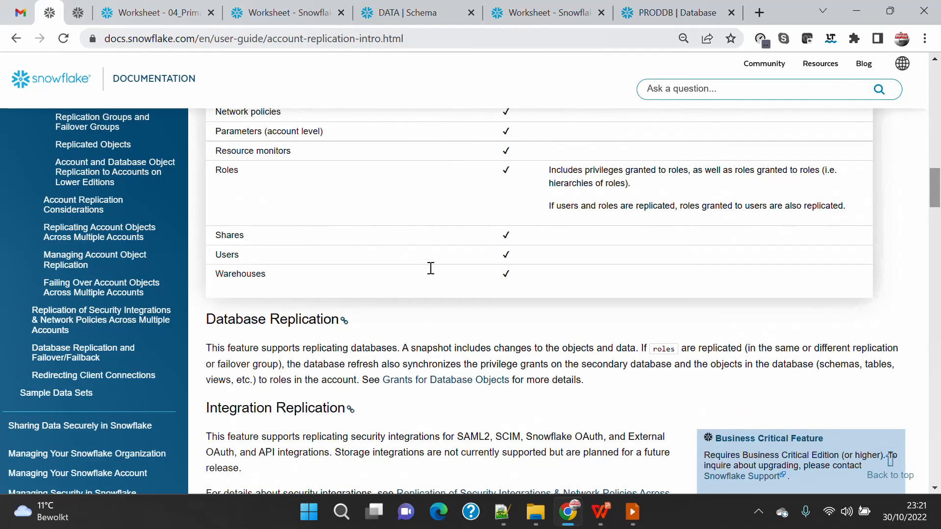
scroll(431, 268, "up", 3)
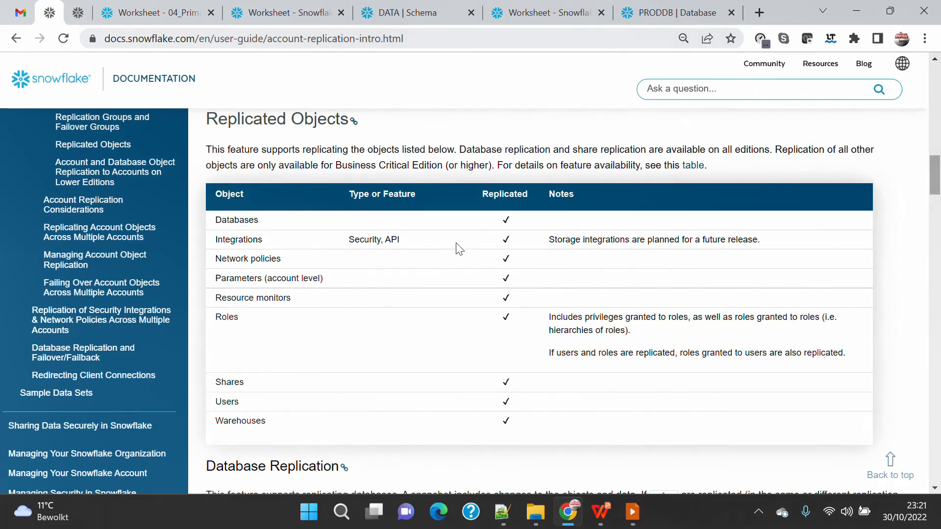
key("alt+Tab")
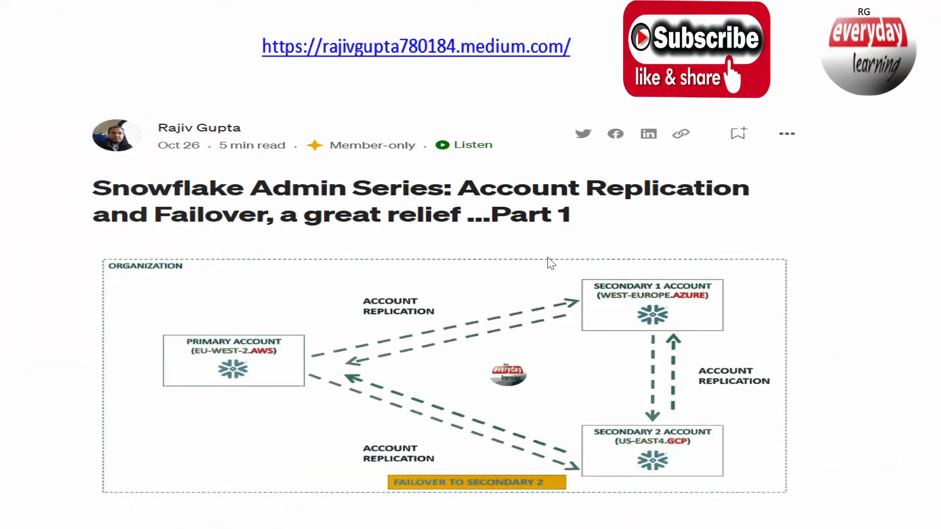
left_click(755, 309)
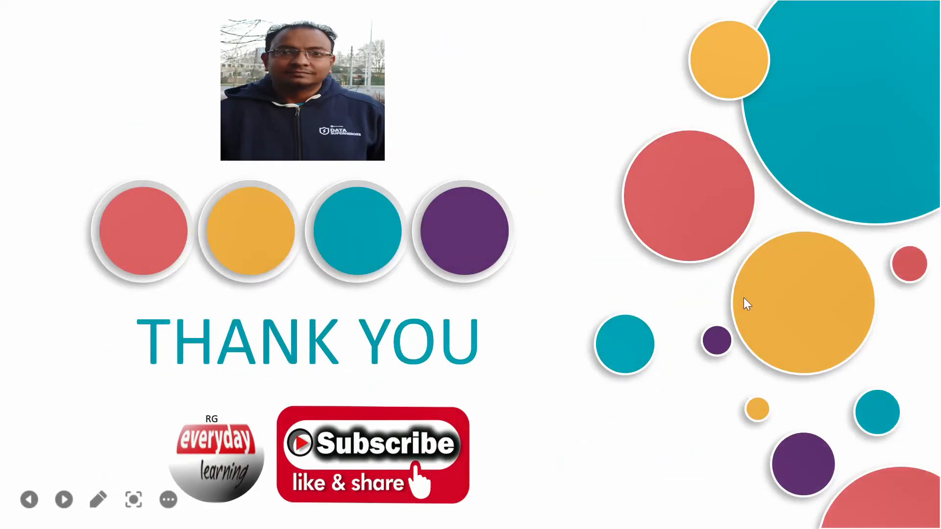